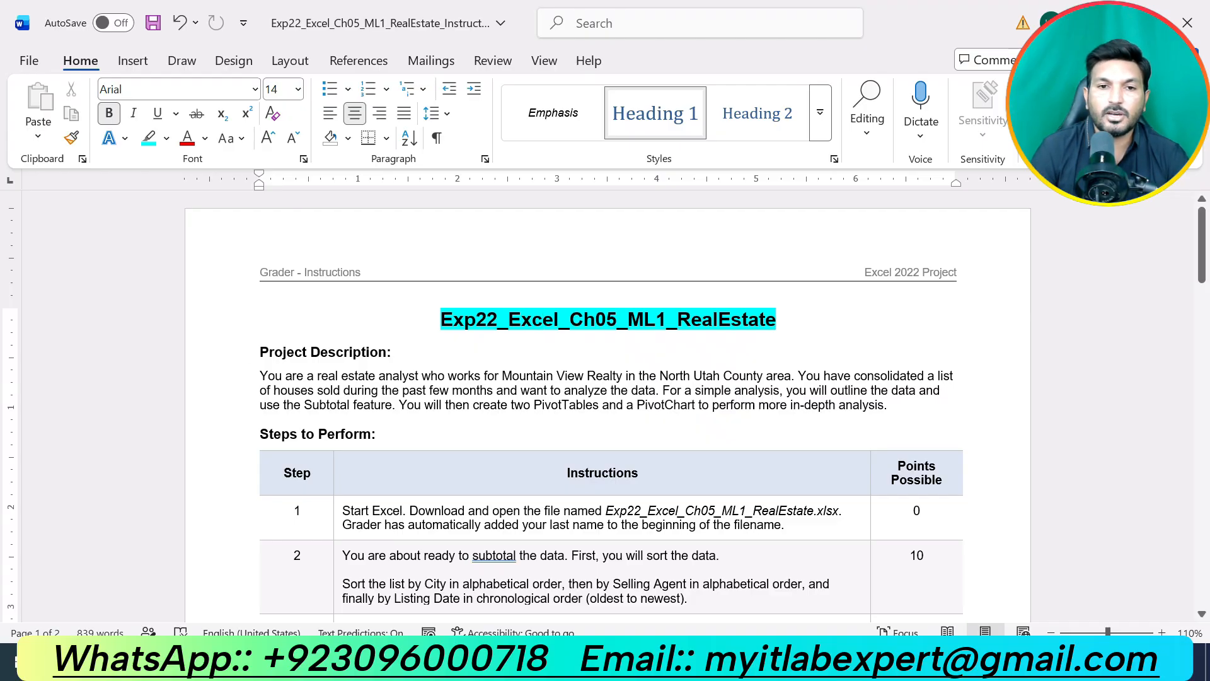
Highlight the "Project Description:" and "Steps to Perform:" headings in turquoise.
{"action": "left_click_drag", "start_coordinate": [399, 351], "coordinate": [259, 352]}
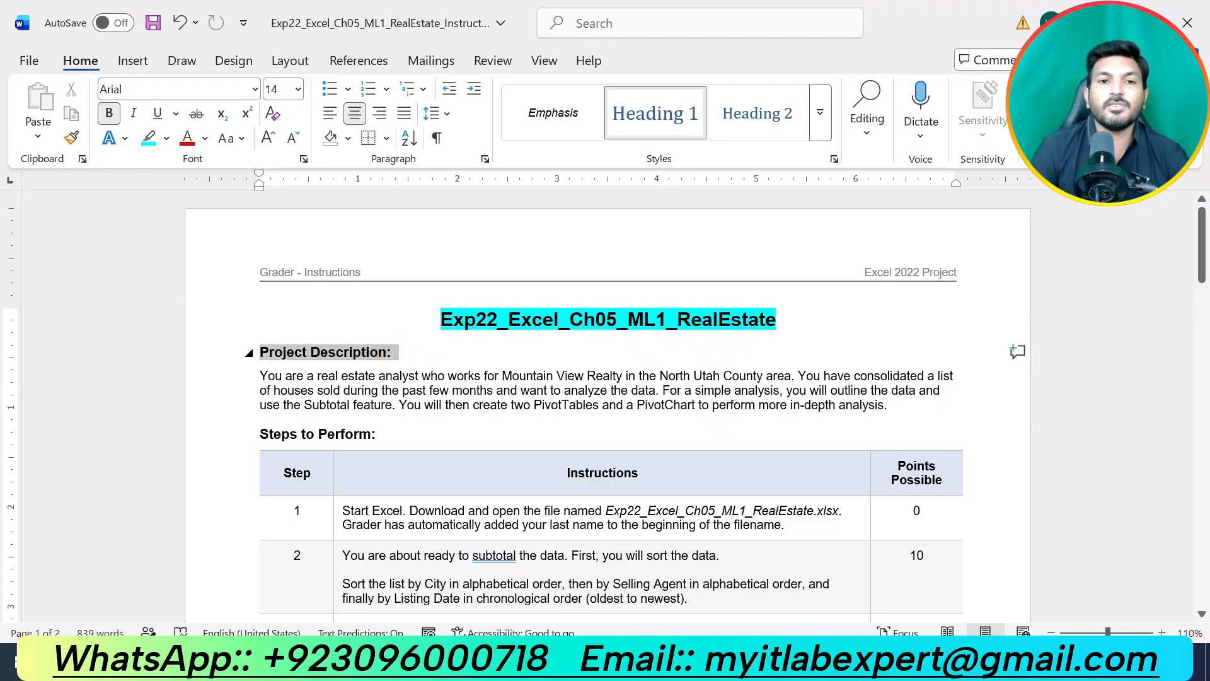
{"action": "left_click", "coordinate": [359, 320]}
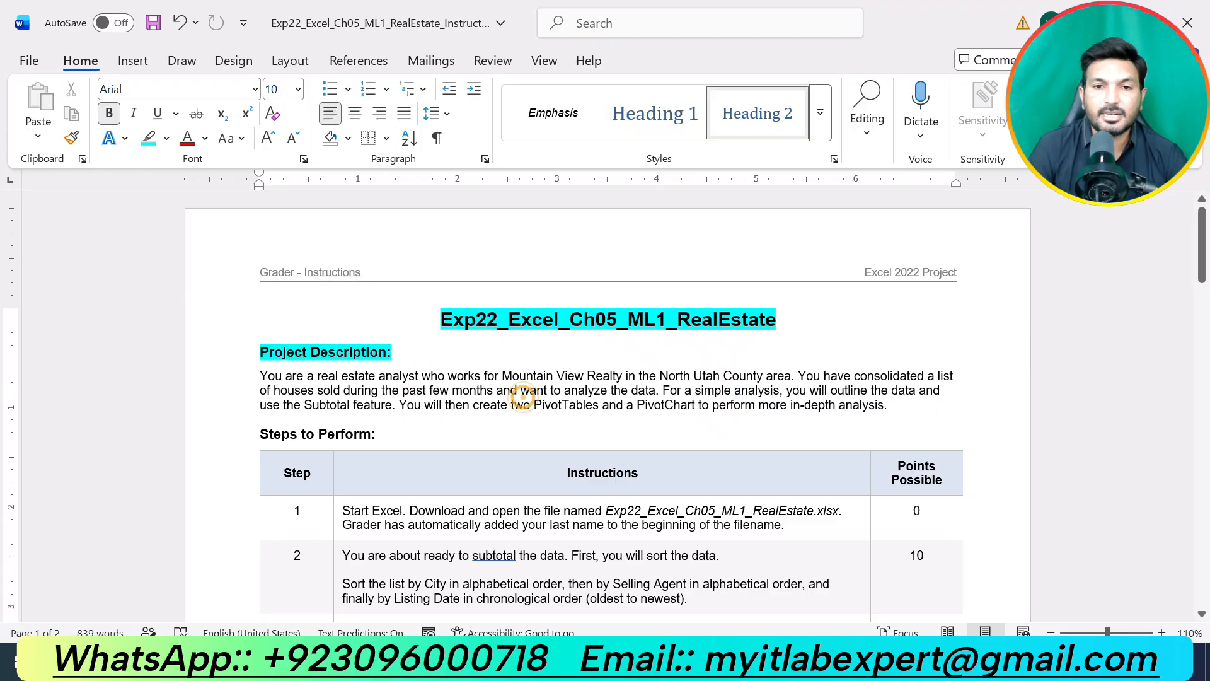
{"action": "left_click", "coordinate": [251, 435]}
{"action": "left_click_drag", "start_coordinate": [890, 405], "coordinate": [315, 381]}
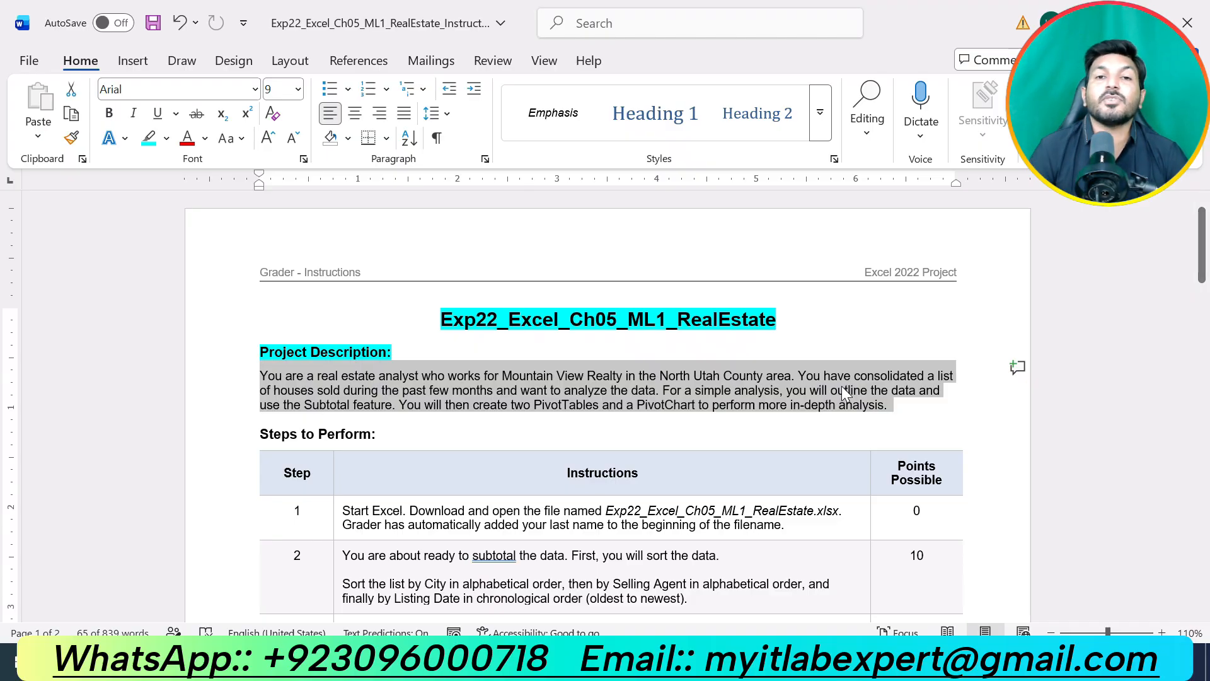
{"action": "left_click", "coordinate": [757, 407]}
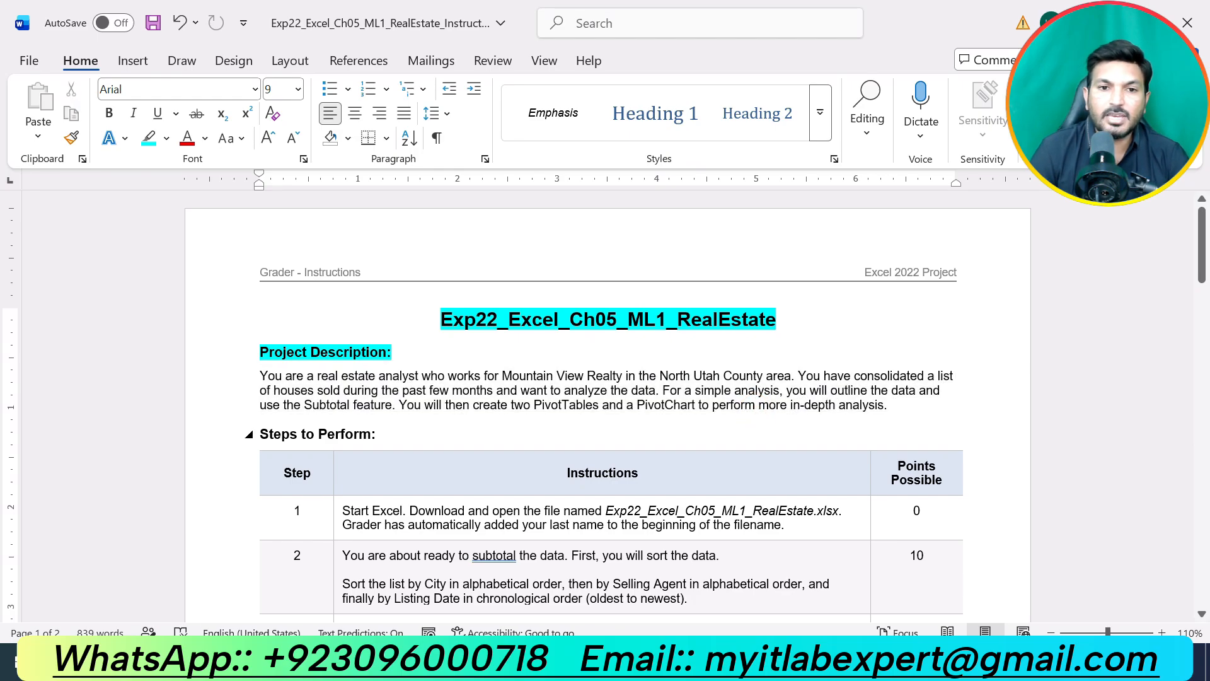
{"action": "left_click_drag", "start_coordinate": [378, 434], "coordinate": [260, 434]}
{"action": "left_click", "coordinate": [357, 398]}
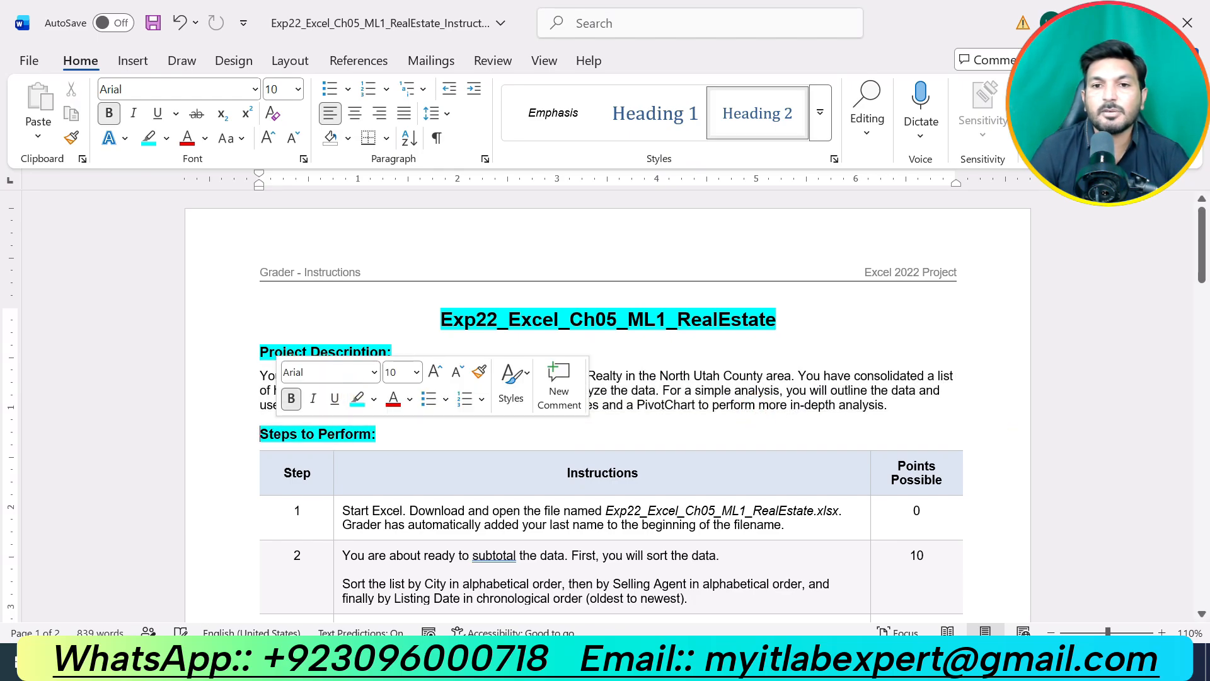
Look through the instruction table down to the Total Points row and return to the start of the document.
{"action": "scroll", "coordinate": [830, 359], "scroll_direction": "down", "scroll_amount": 20}
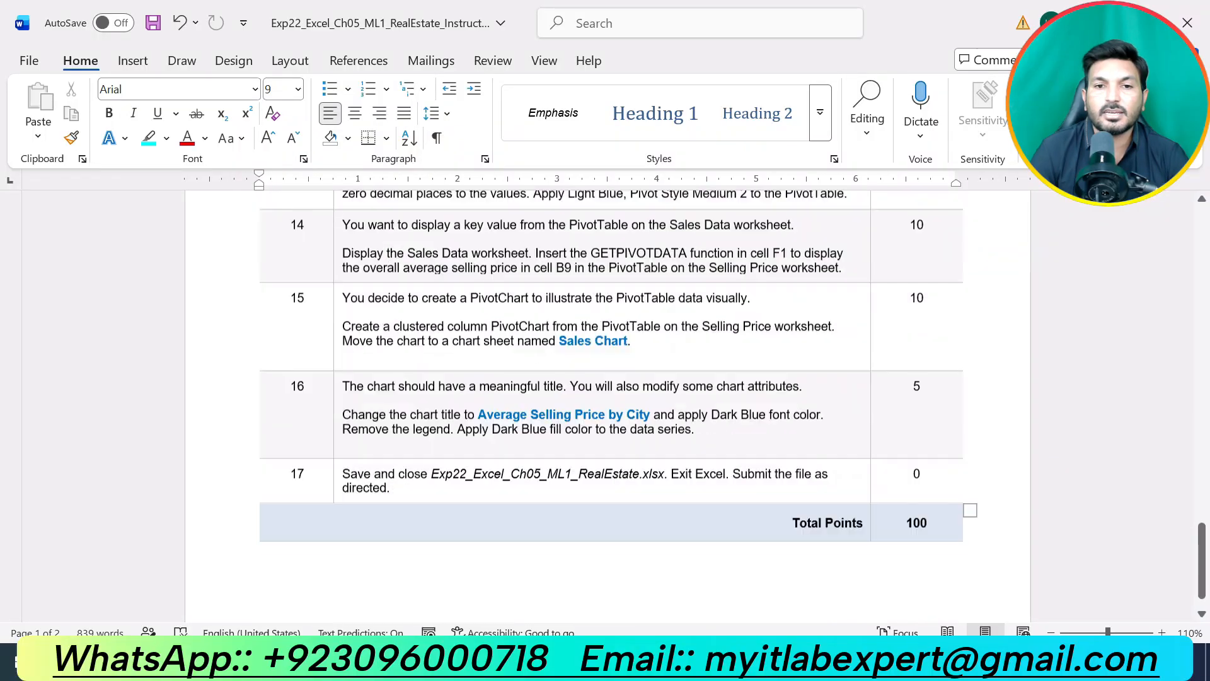
{"action": "scroll", "coordinate": [608, 397], "scroll_direction": "down", "scroll_amount": 2}
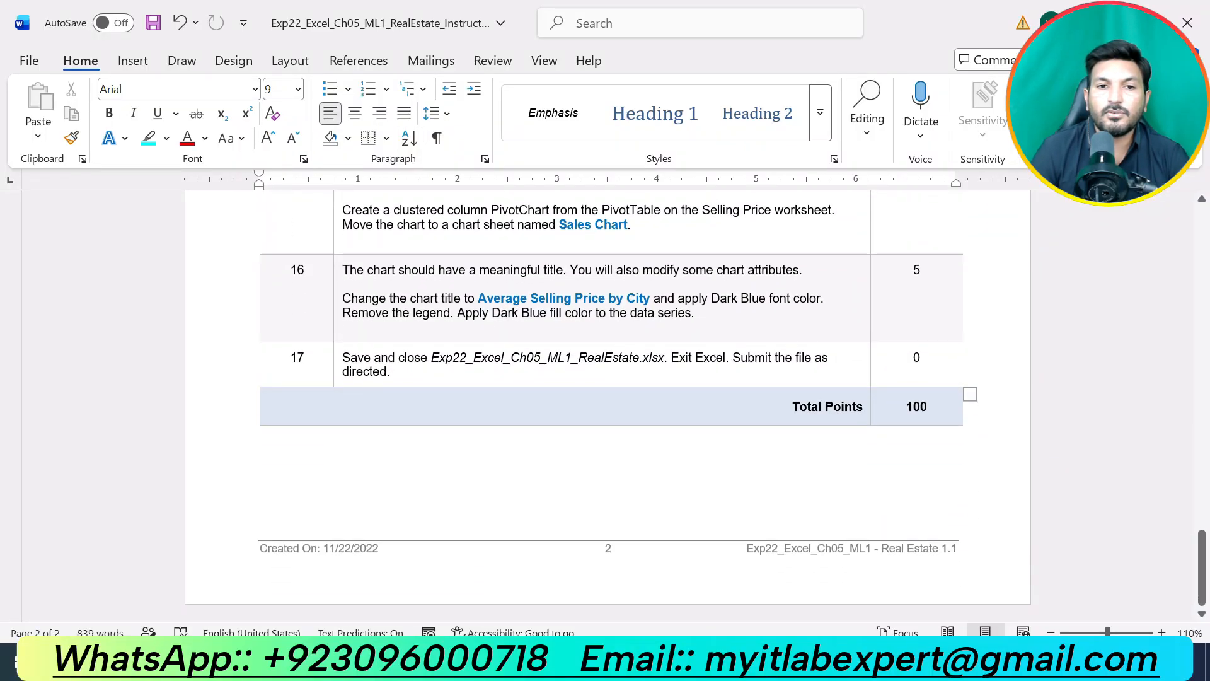
{"action": "scroll", "coordinate": [608, 398], "scroll_direction": "up", "scroll_amount": 1}
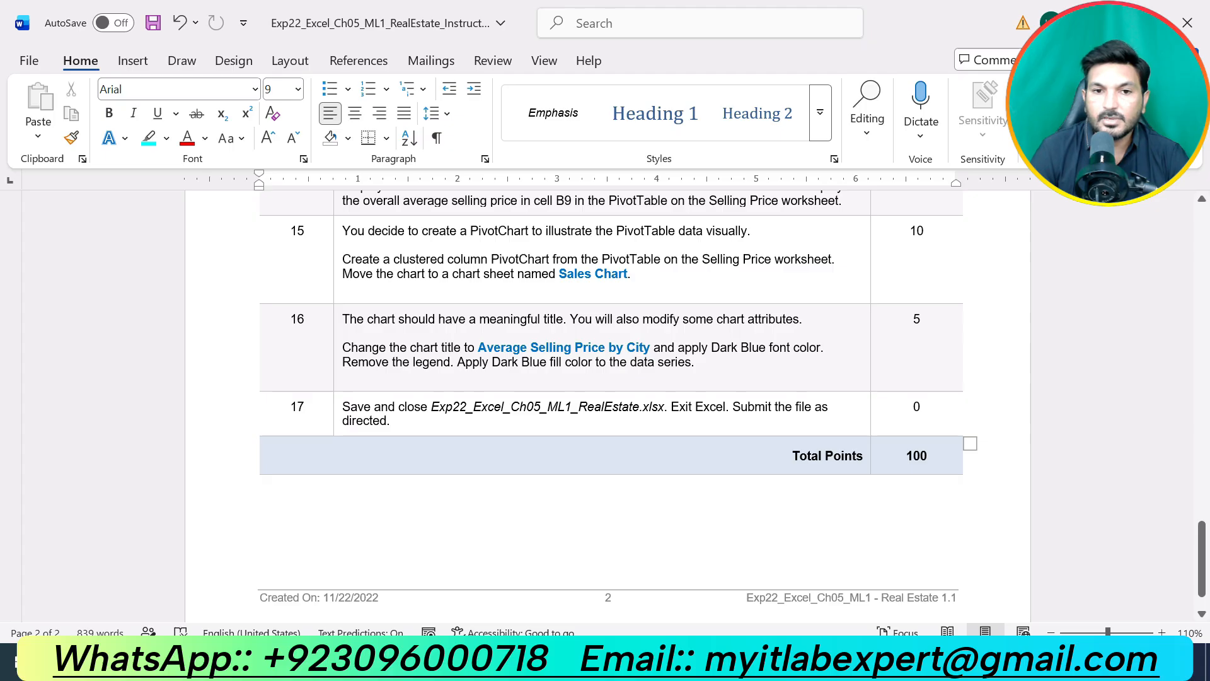
{"action": "scroll", "coordinate": [608, 403], "scroll_direction": "up", "scroll_amount": 20}
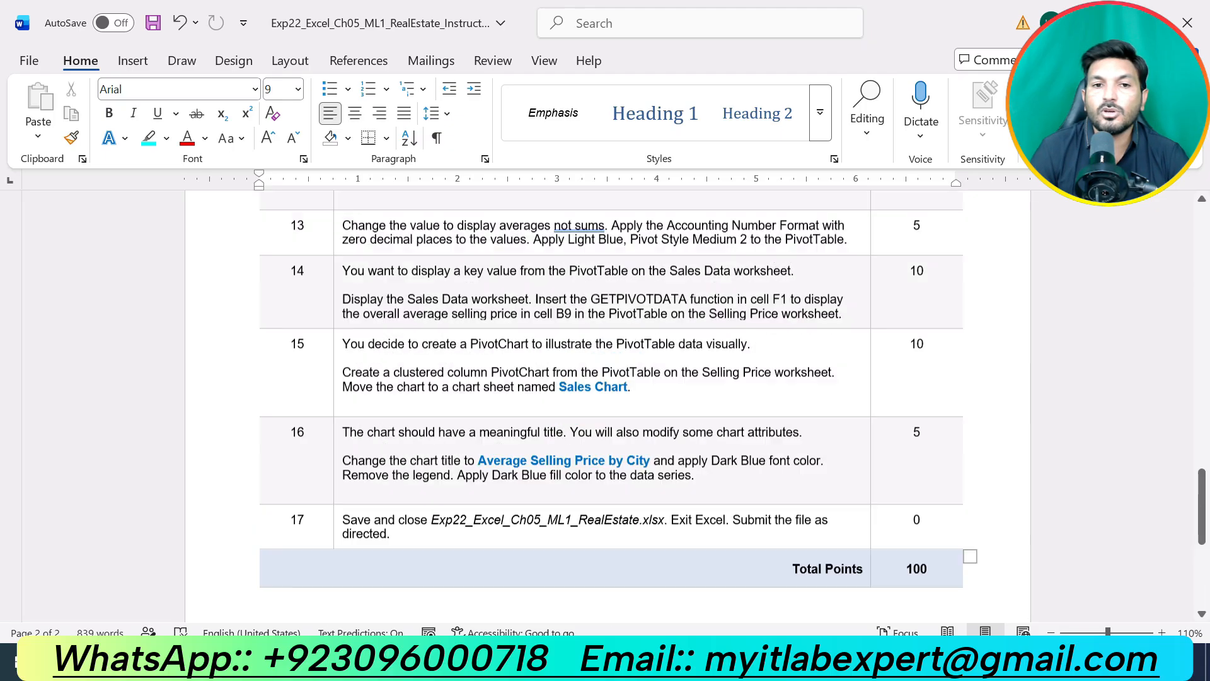
{"action": "scroll", "coordinate": [831, 375], "scroll_direction": "up", "scroll_amount": 2}
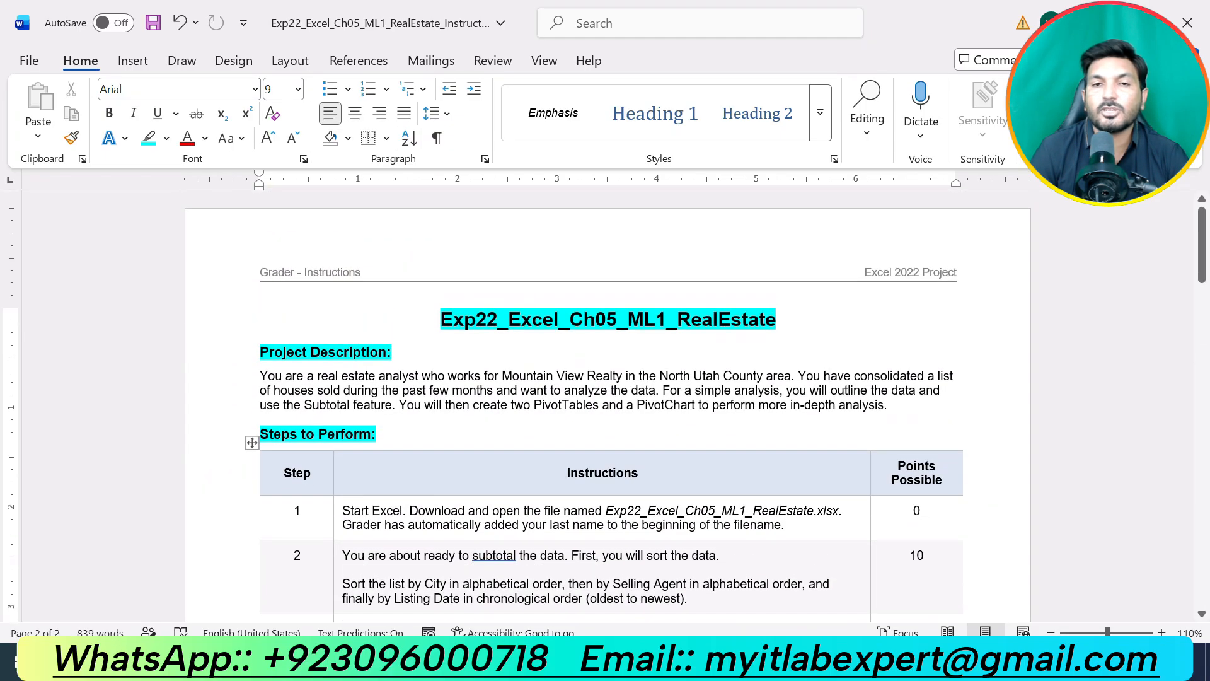
Highlight the step 1 instruction text in yellow.
{"action": "scroll", "coordinate": [831, 376], "scroll_direction": "down", "scroll_amount": 2}
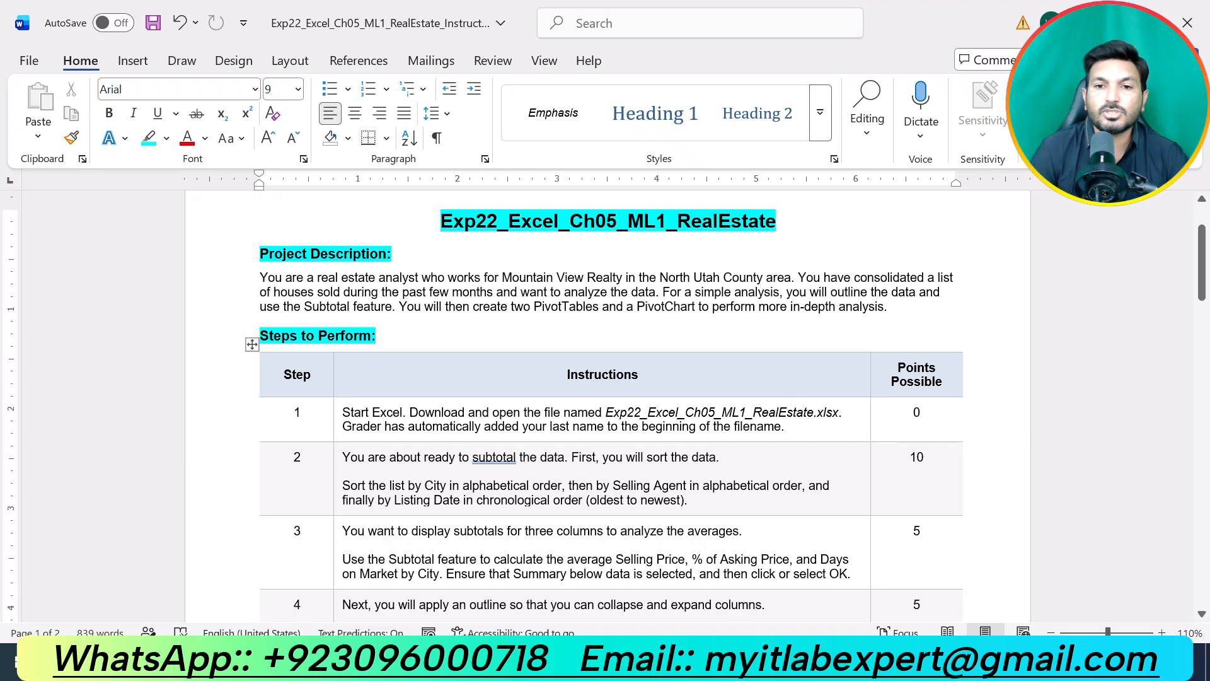
{"action": "left_click_drag", "start_coordinate": [788, 427], "coordinate": [342, 412]}
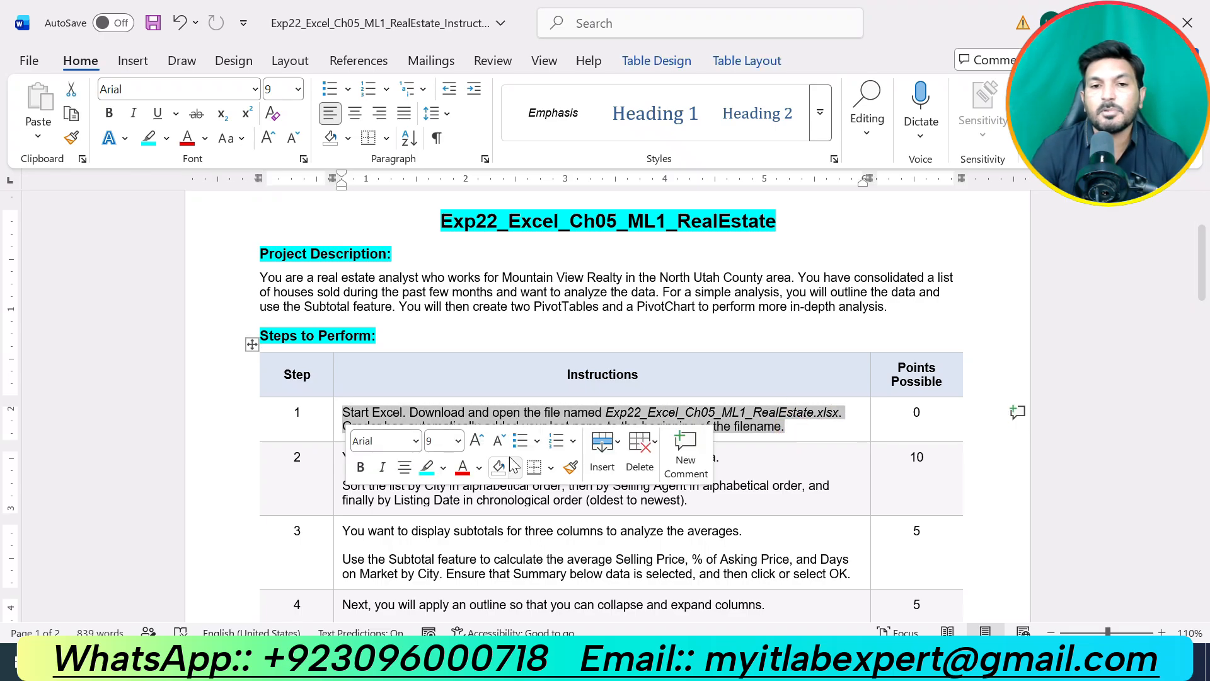
{"action": "left_click", "coordinate": [444, 468]}
{"action": "left_click", "coordinate": [431, 320]}
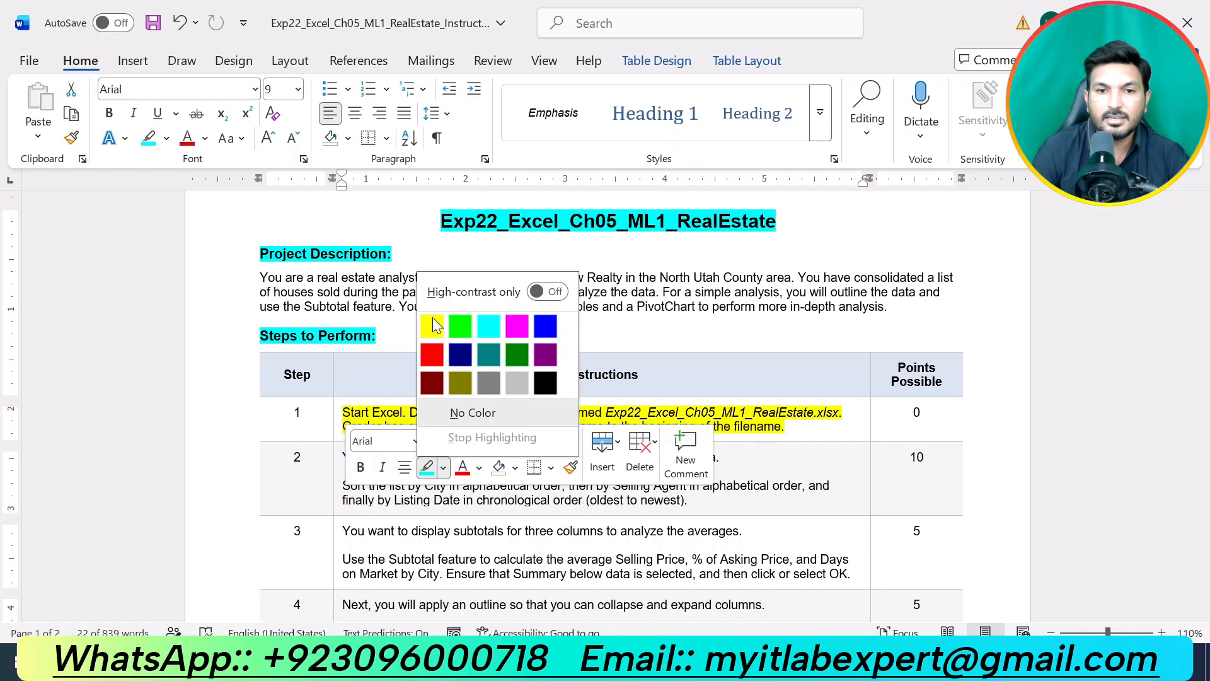
{"action": "left_click", "coordinate": [818, 452]}
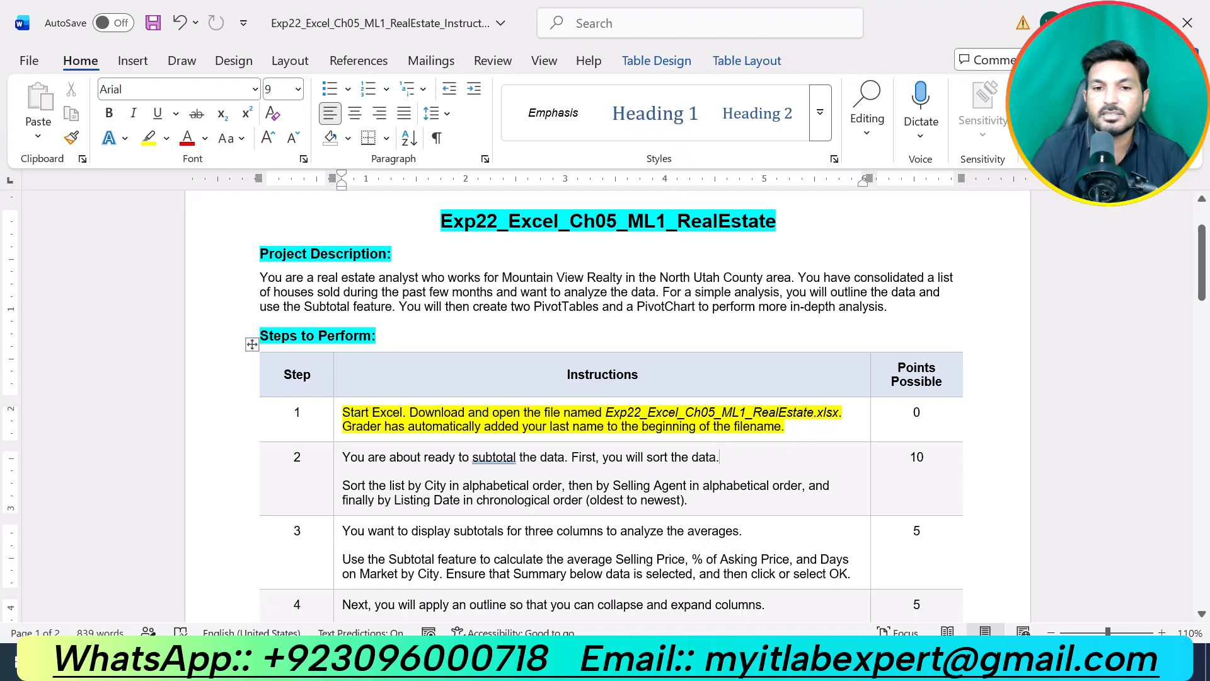
Switch to the Excel workbook and look at its Sales Data and Sales Subtotals worksheets.
{"action": "key", "text": "alt+Tab"}
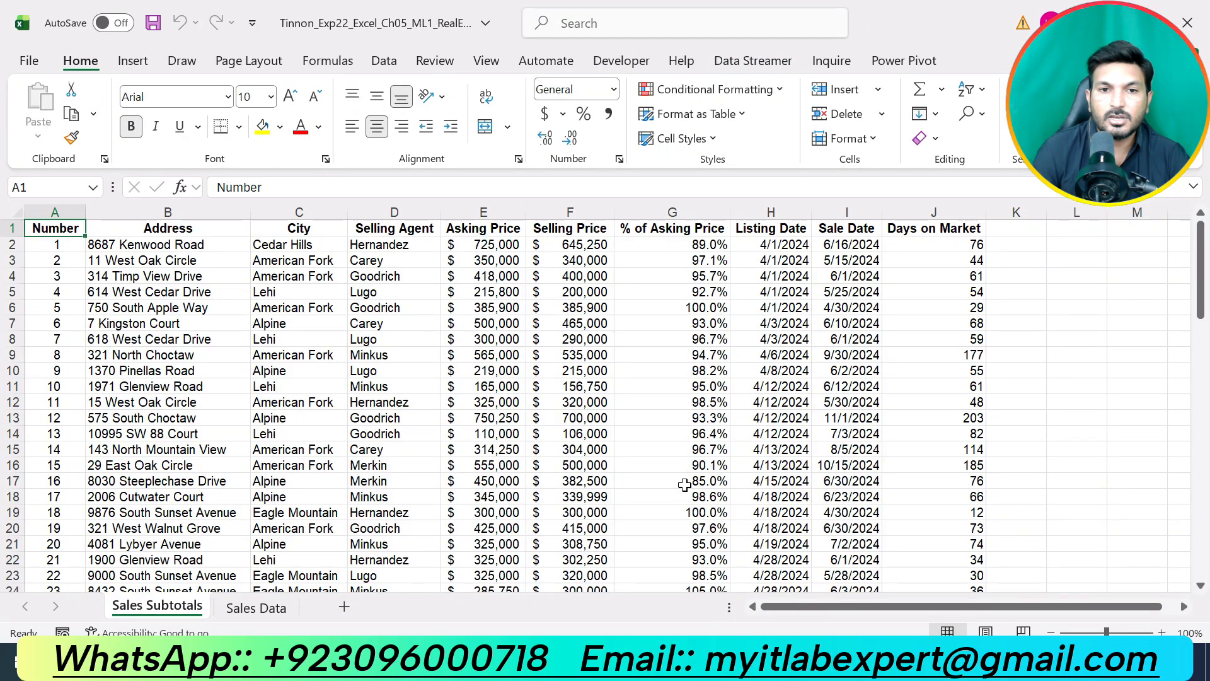
{"action": "left_click", "coordinate": [263, 608]}
{"action": "left_click", "coordinate": [178, 602]}
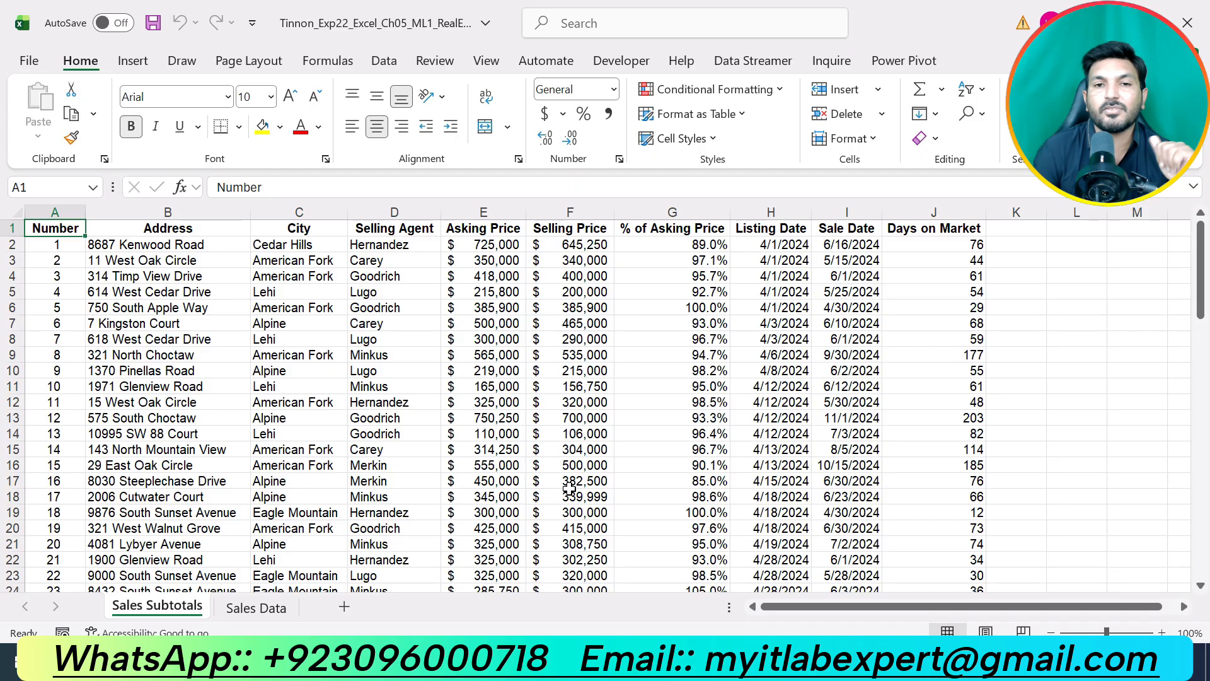
Switch to the Word instructions, undo the step 1 highlight and highlight the step 2 text in yellow.
{"action": "key", "text": "alt+Tab"}
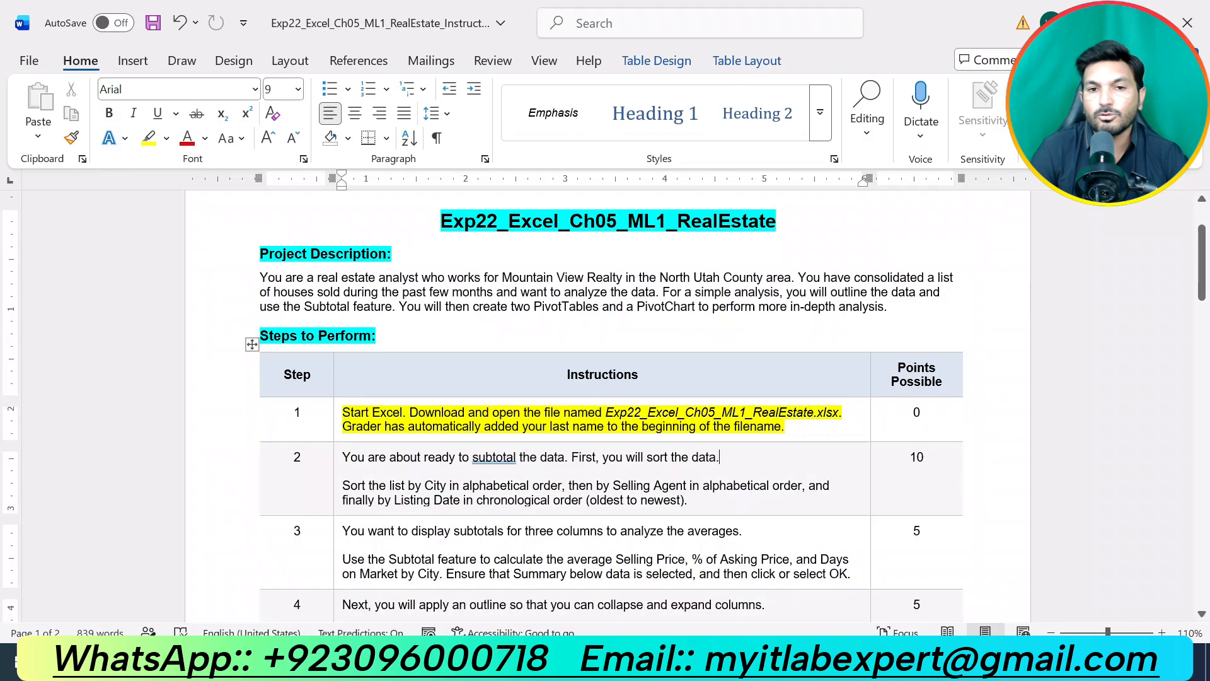
{"action": "key", "text": "ctrl+z"}
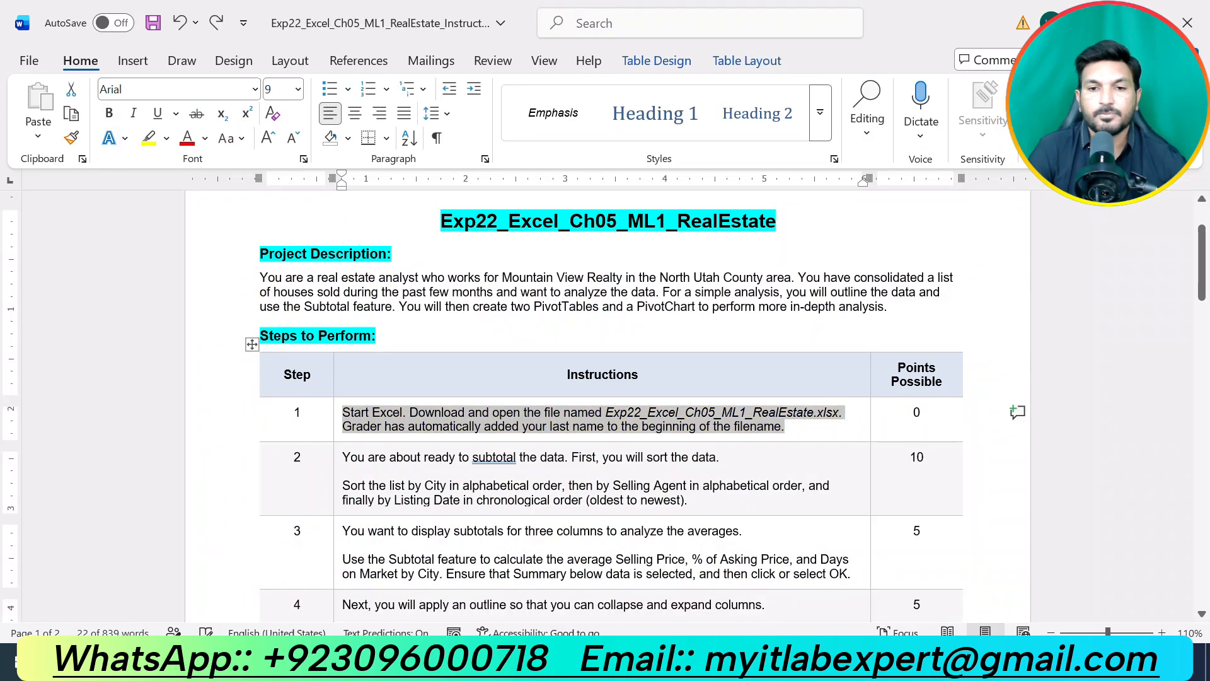
{"action": "left_click_drag", "start_coordinate": [342, 457], "coordinate": [688, 499]}
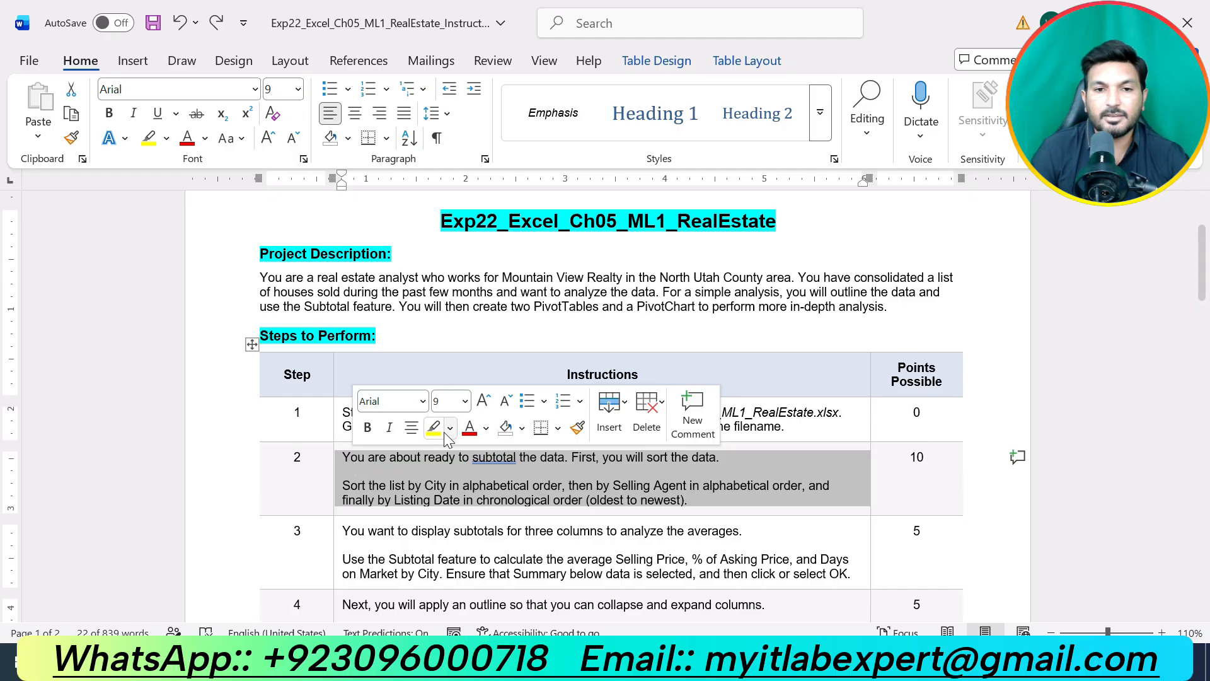
{"action": "left_click", "coordinate": [434, 427]}
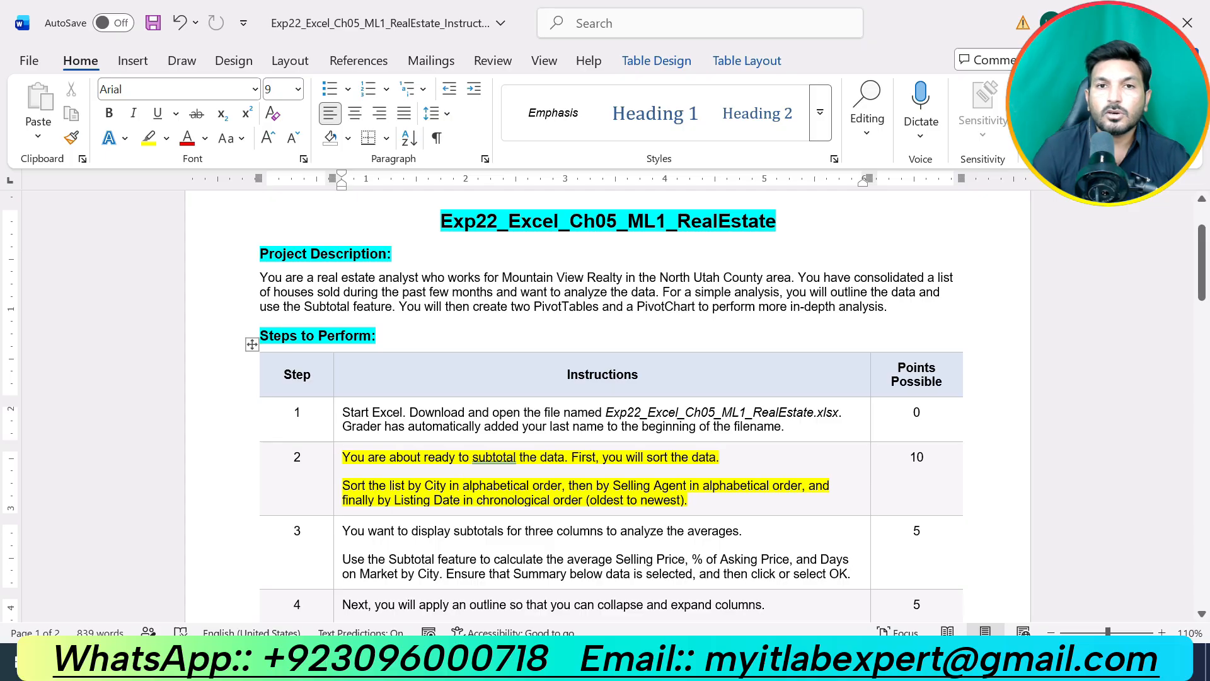
{"action": "left_click", "coordinate": [702, 497]}
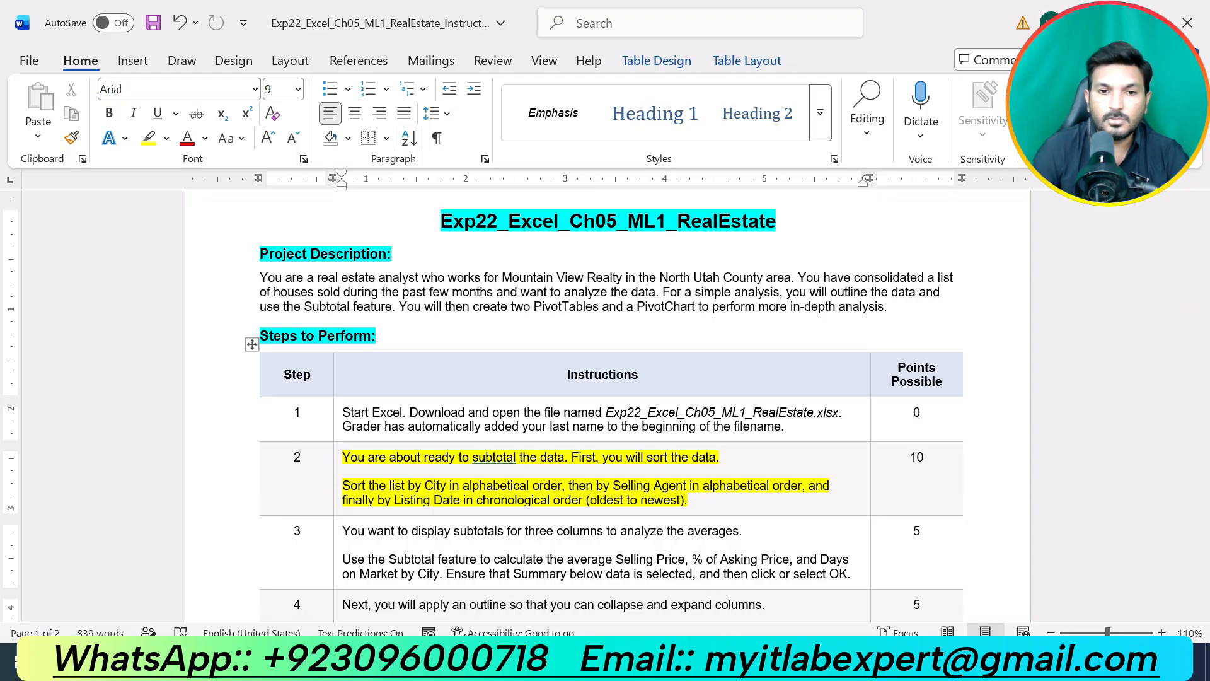
Switch to the Excel workbook and set up a custom sort of the Sales Subtotals list by City, A to Z.
{"action": "key", "text": "alt+Tab"}
{"action": "left_click", "coordinate": [254, 451]}
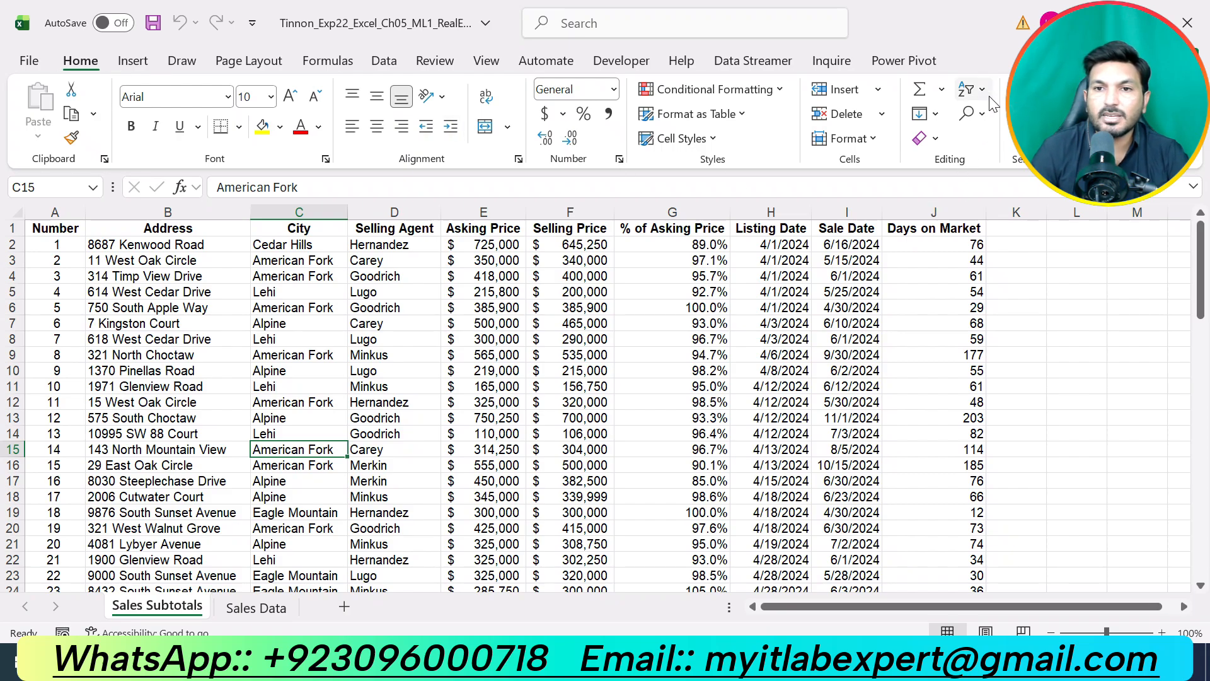
{"action": "left_click", "coordinate": [966, 89]}
{"action": "left_click", "coordinate": [1011, 179]}
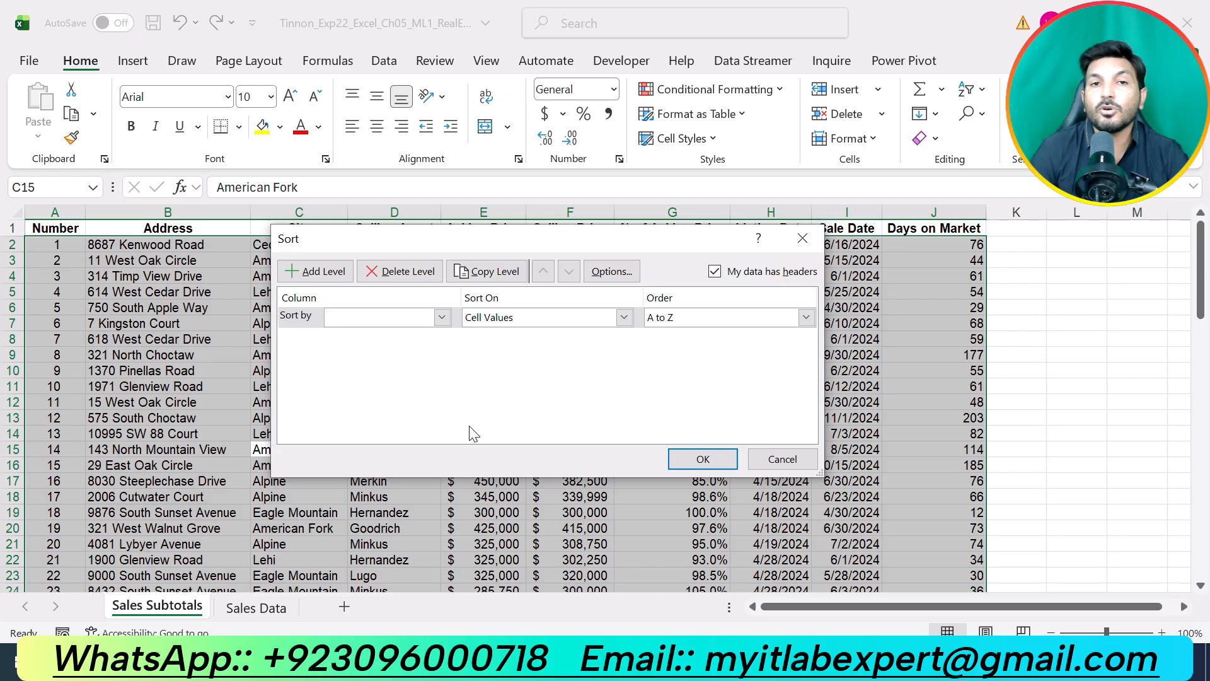
{"action": "left_click", "coordinate": [442, 318]}
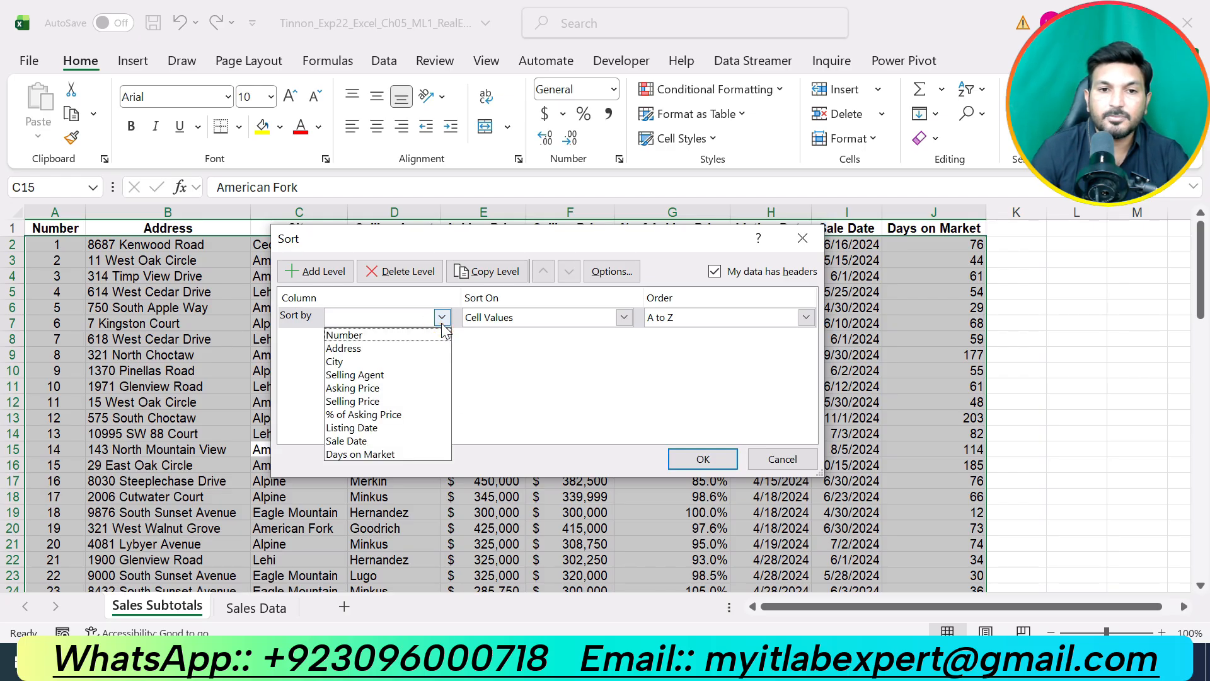
{"action": "left_click", "coordinate": [399, 364]}
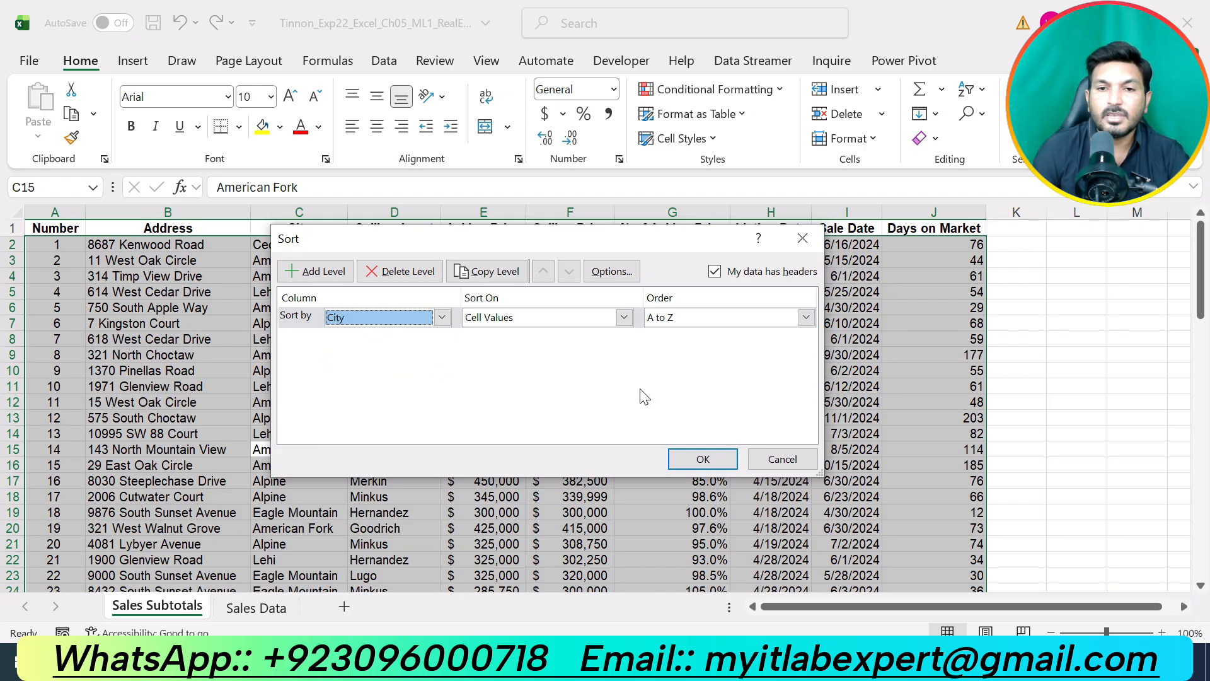
{"action": "left_click", "coordinate": [736, 318]}
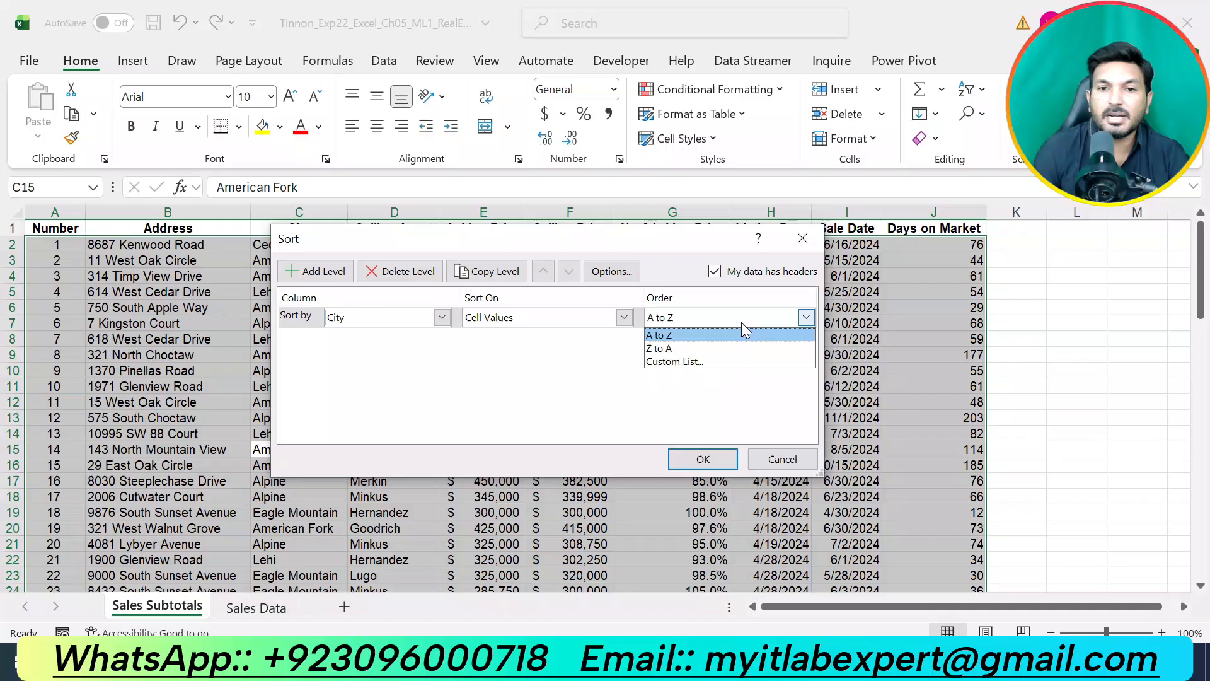
{"action": "left_click", "coordinate": [686, 340]}
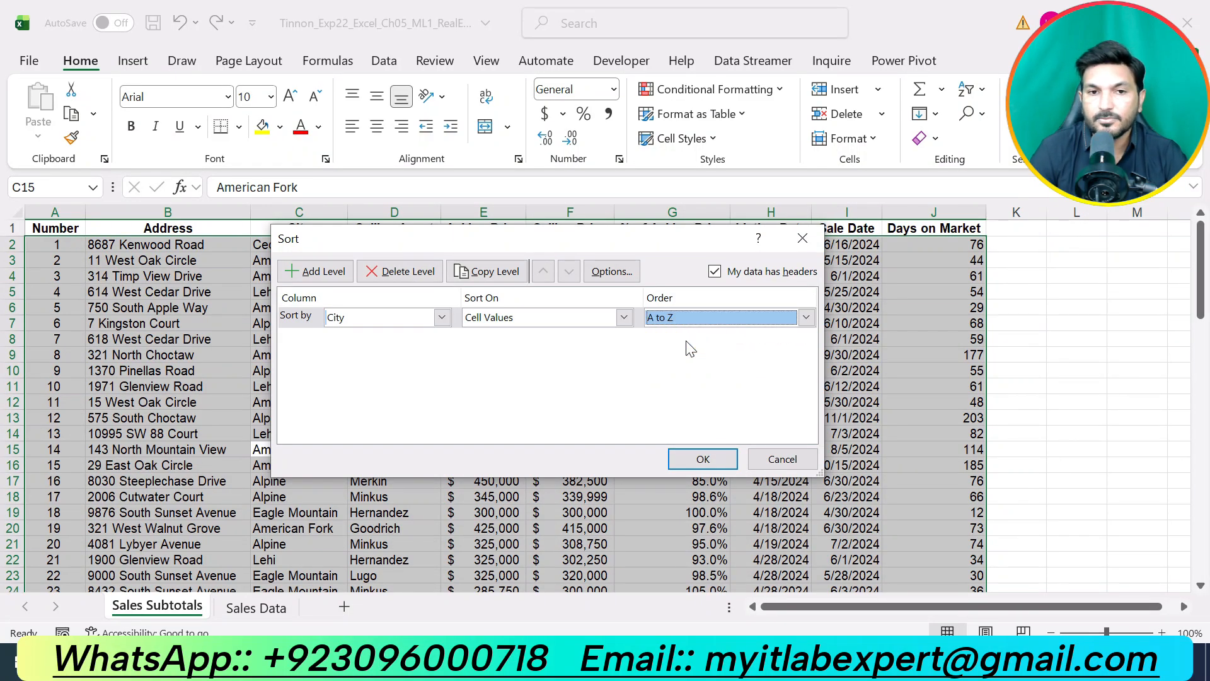
Recheck the sort requirements in the Word instructions and add a second sort level by Selling Agent, A to Z, in Excel.
{"action": "left_click", "coordinate": [435, 660]}
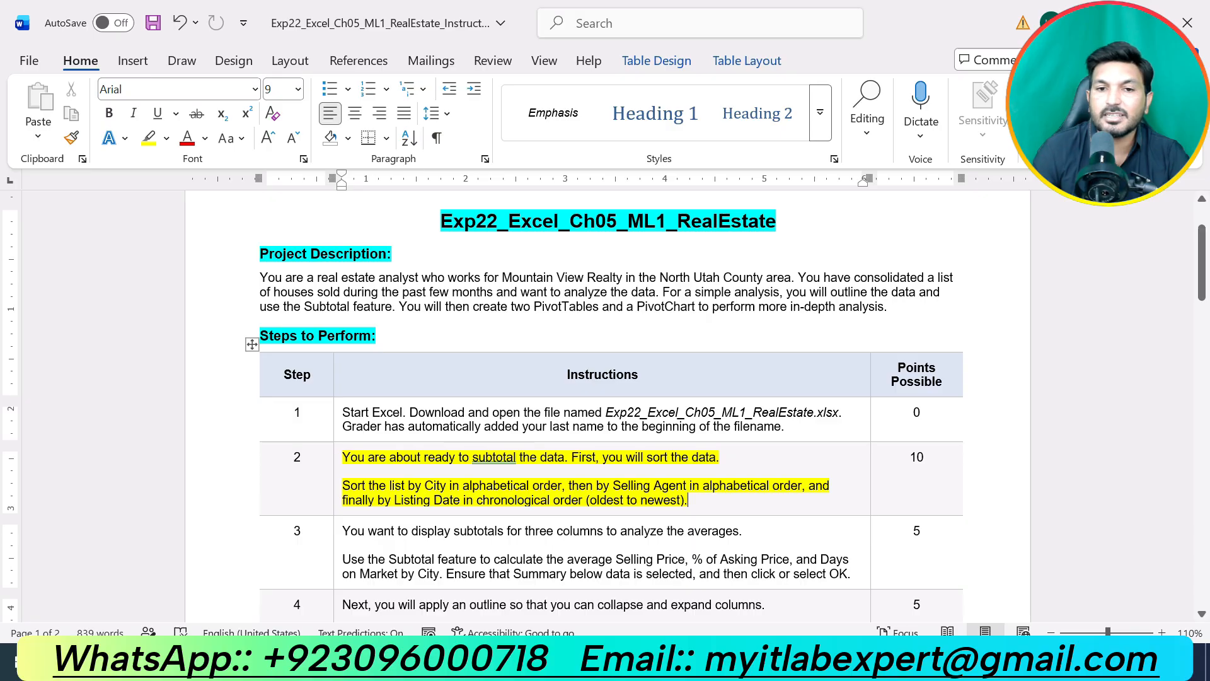
{"action": "left_click_drag", "start_coordinate": [569, 486], "coordinate": [802, 485]}
{"action": "left_click", "coordinate": [403, 661]}
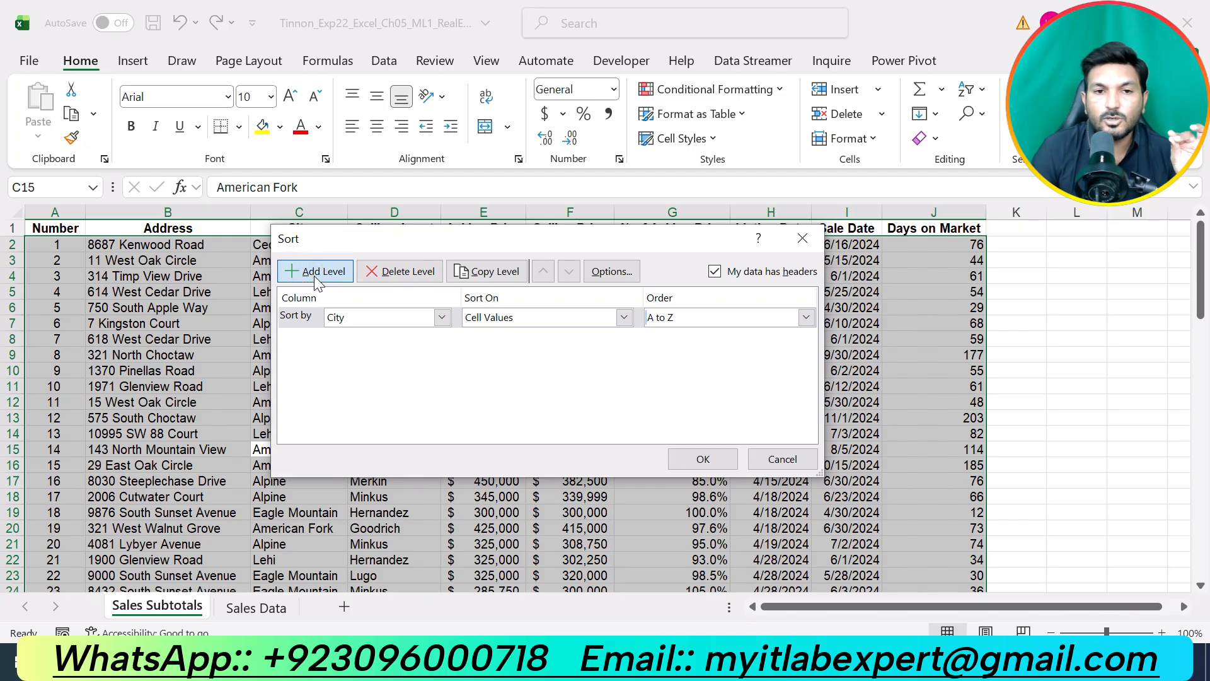
{"action": "left_click", "coordinate": [313, 274]}
{"action": "left_click", "coordinate": [401, 338]}
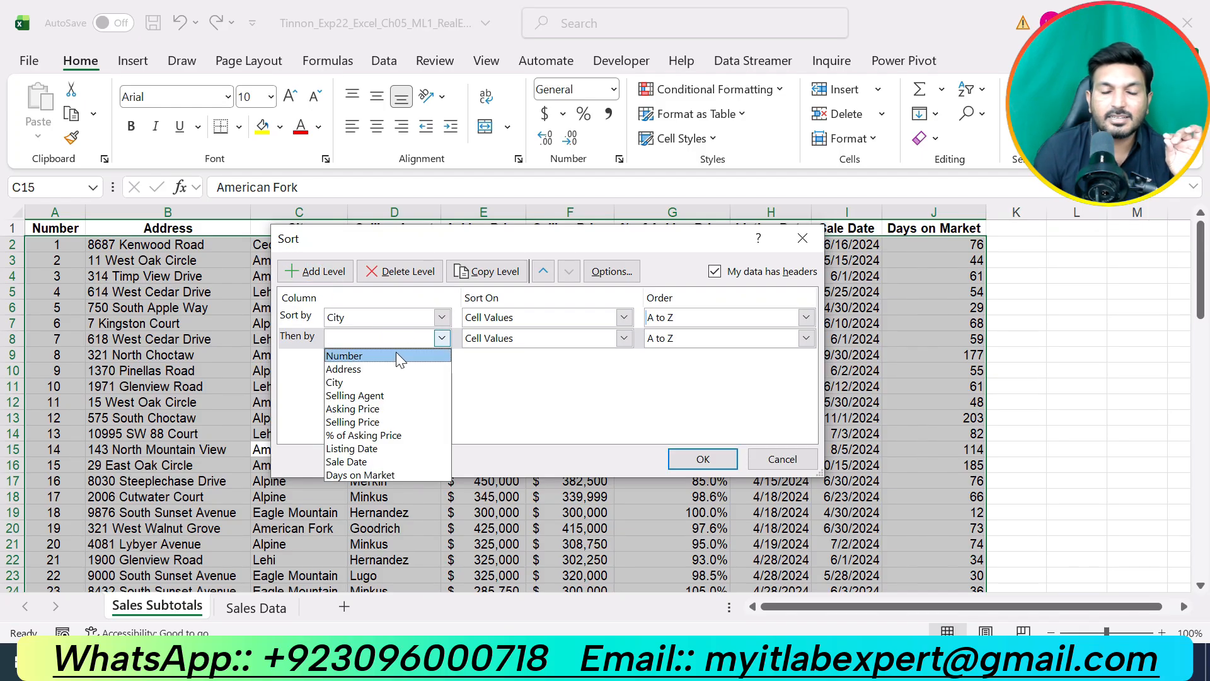
{"action": "left_click", "coordinate": [384, 396]}
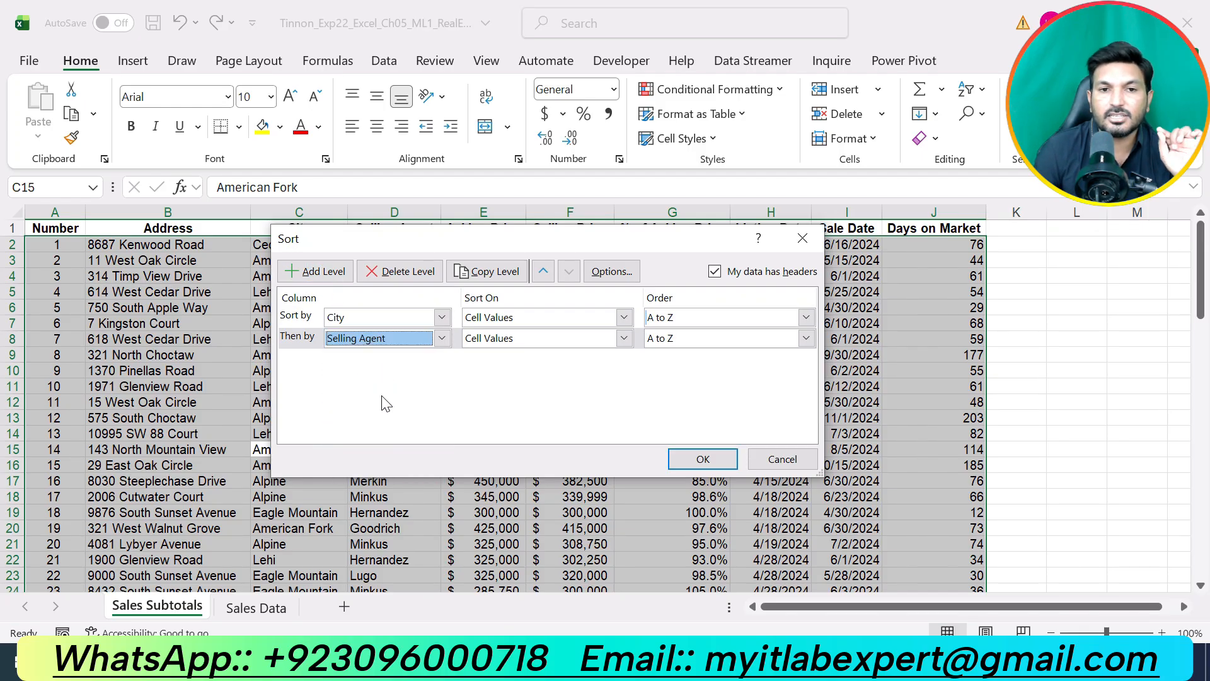
{"action": "left_click", "coordinate": [700, 338]}
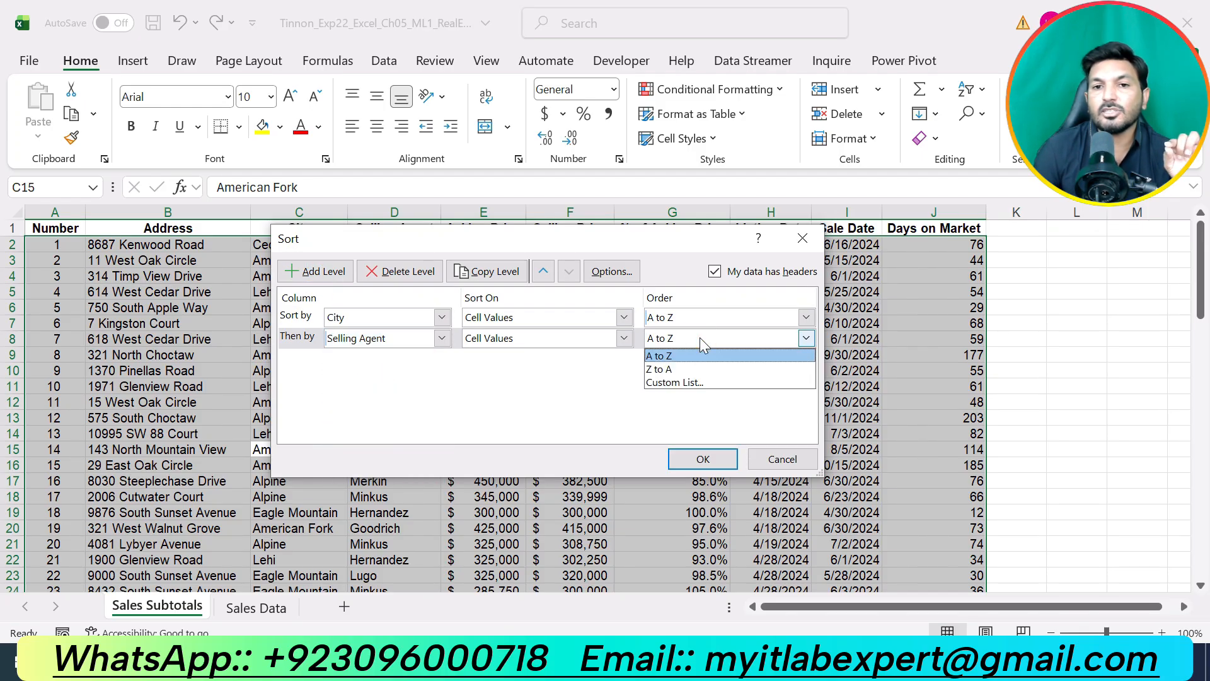
{"action": "left_click", "coordinate": [672, 358]}
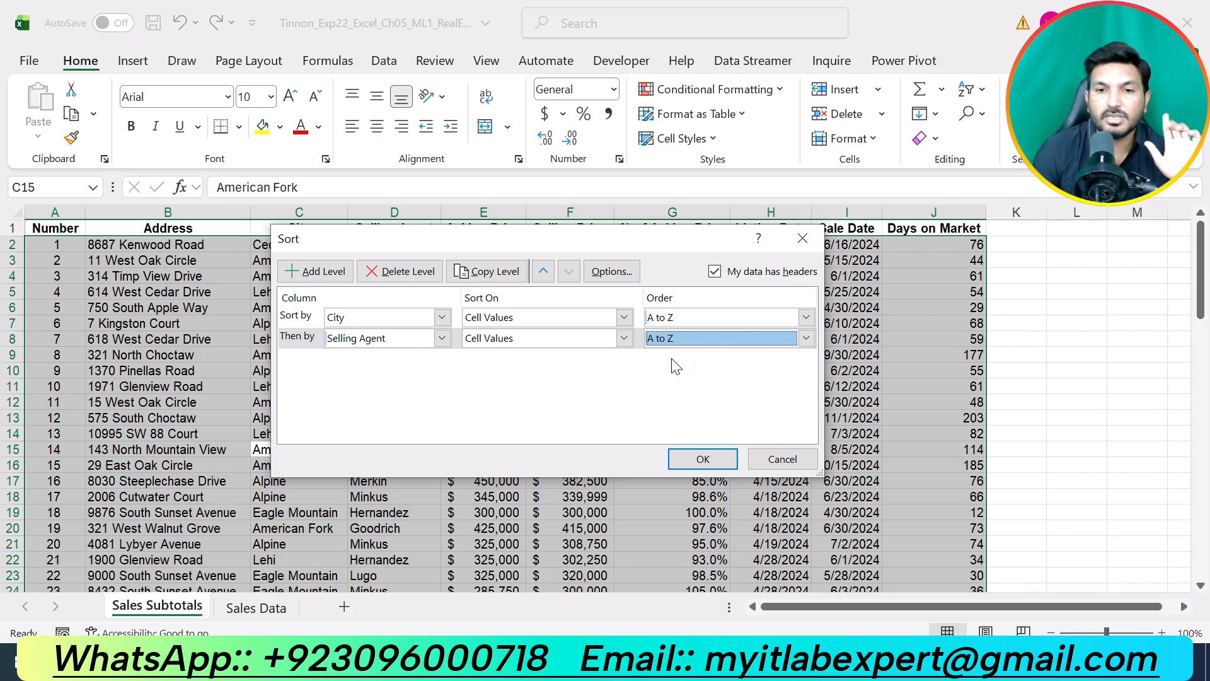
Add a third sort level by Listing Date, Oldest to Newest, checking it against the Word instructions, and apply the sort in Excel.
{"action": "left_click", "coordinate": [327, 276]}
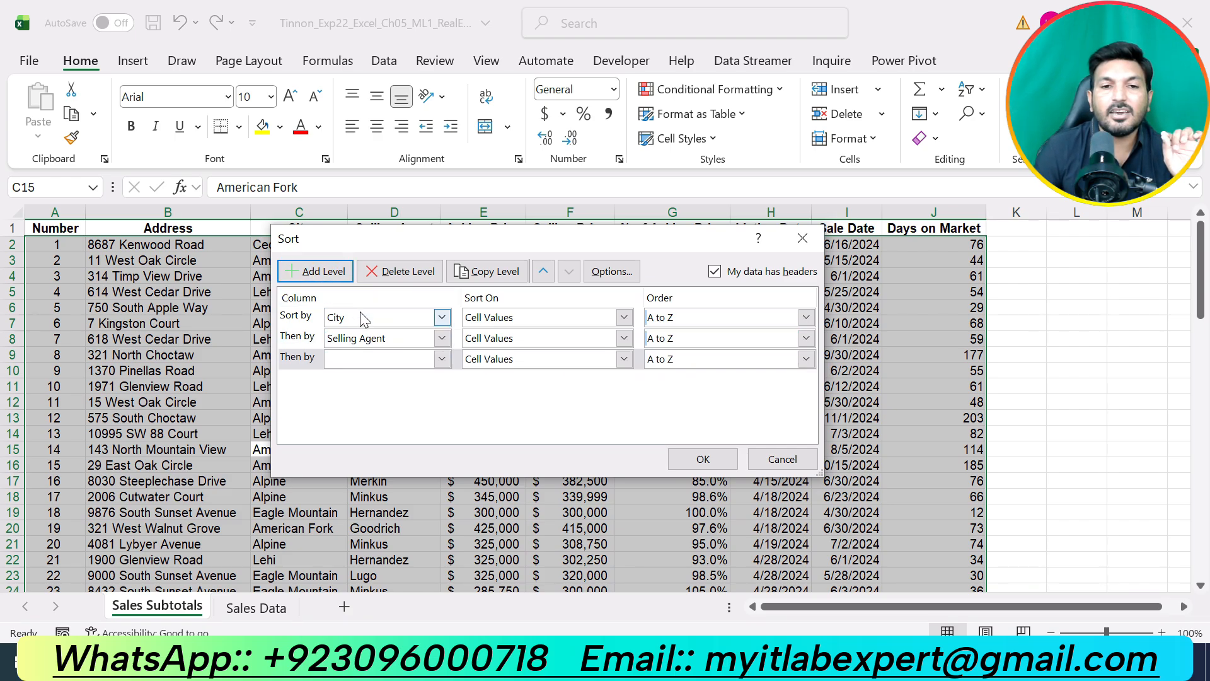
{"action": "left_click", "coordinate": [398, 364]}
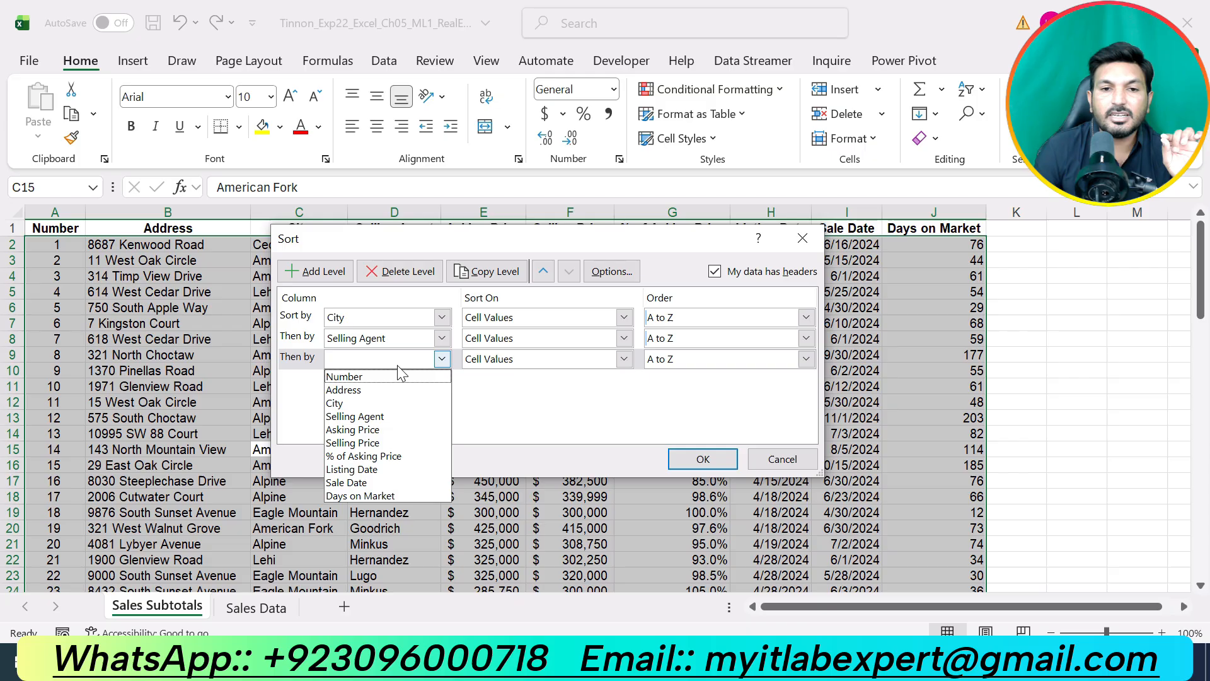
{"action": "left_click", "coordinate": [390, 470]}
{"action": "key", "text": "alt+Tab"}
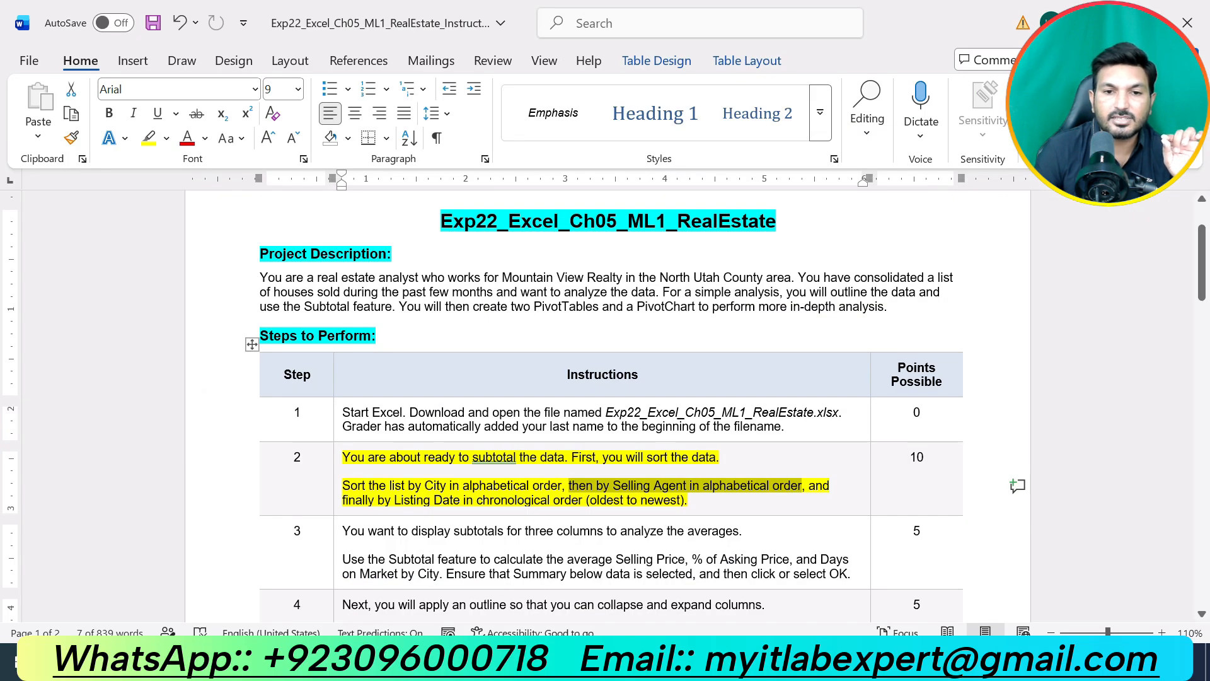
{"action": "left_click_drag", "start_coordinate": [394, 500], "coordinate": [464, 500]}
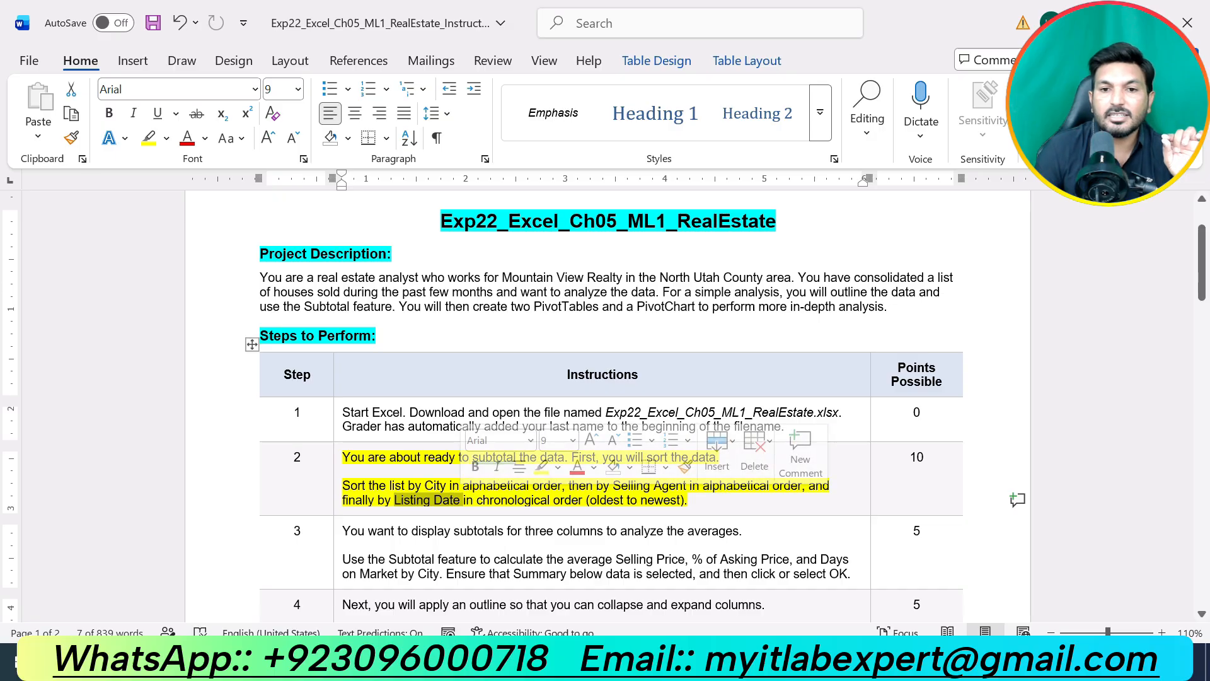
{"action": "key", "text": "alt+Tab"}
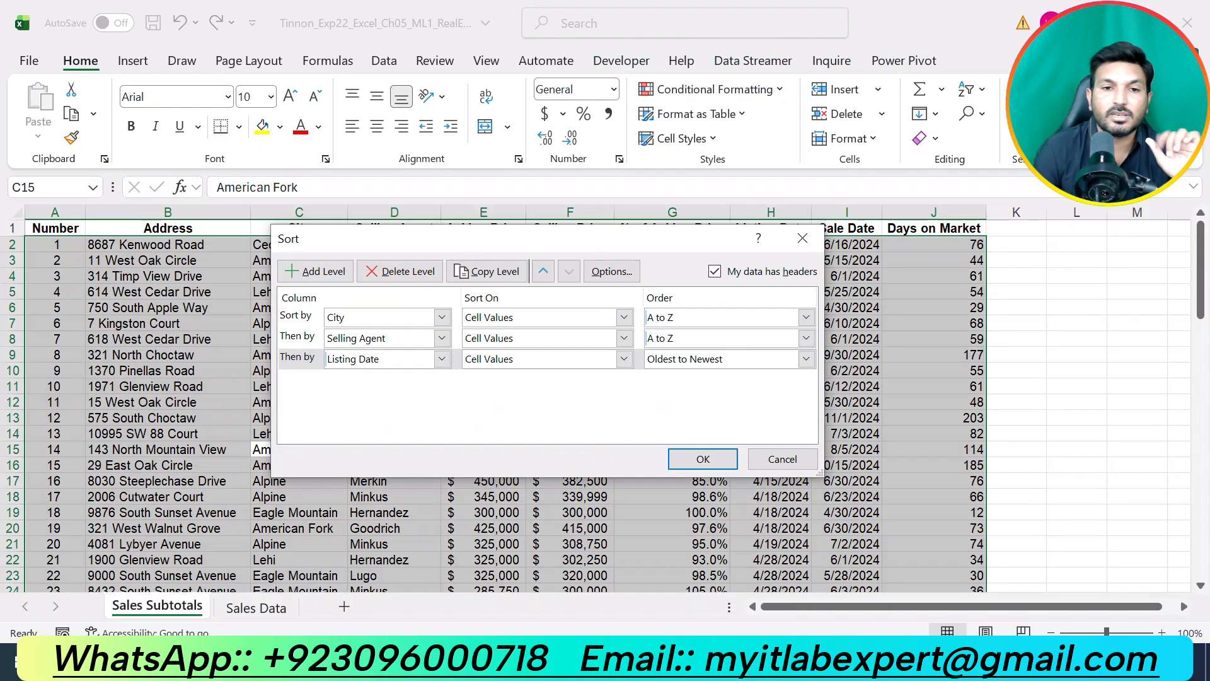
{"action": "left_click", "coordinate": [684, 361]}
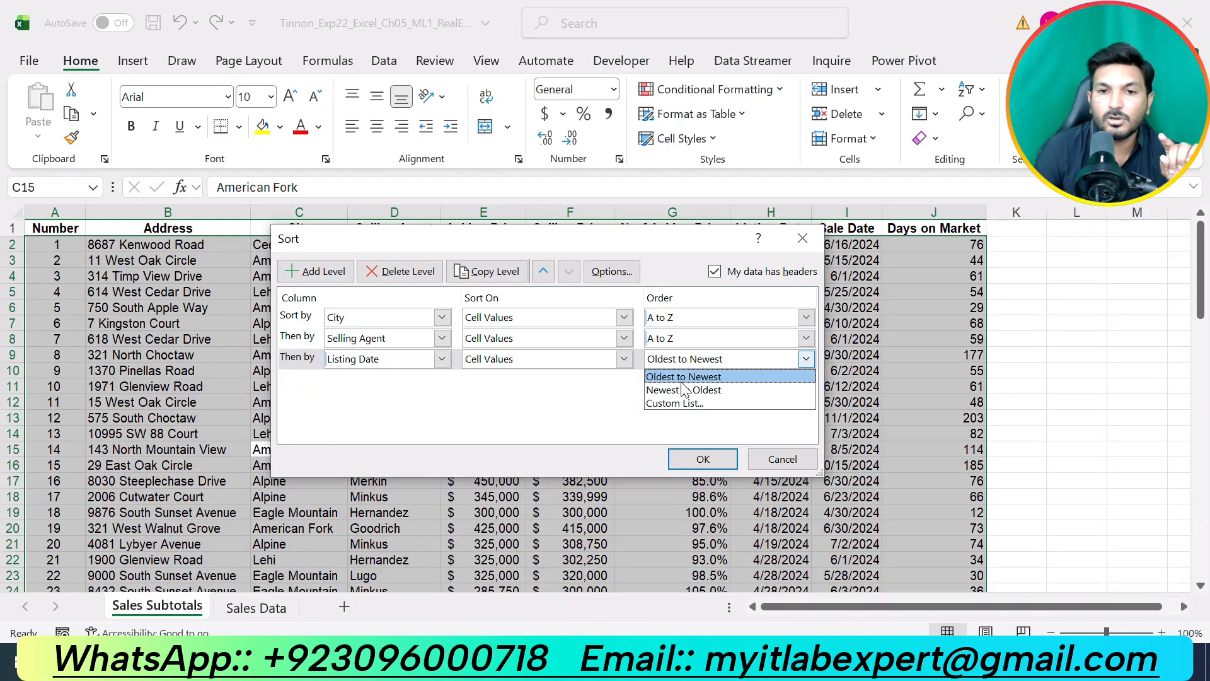
{"action": "left_click", "coordinate": [684, 377]}
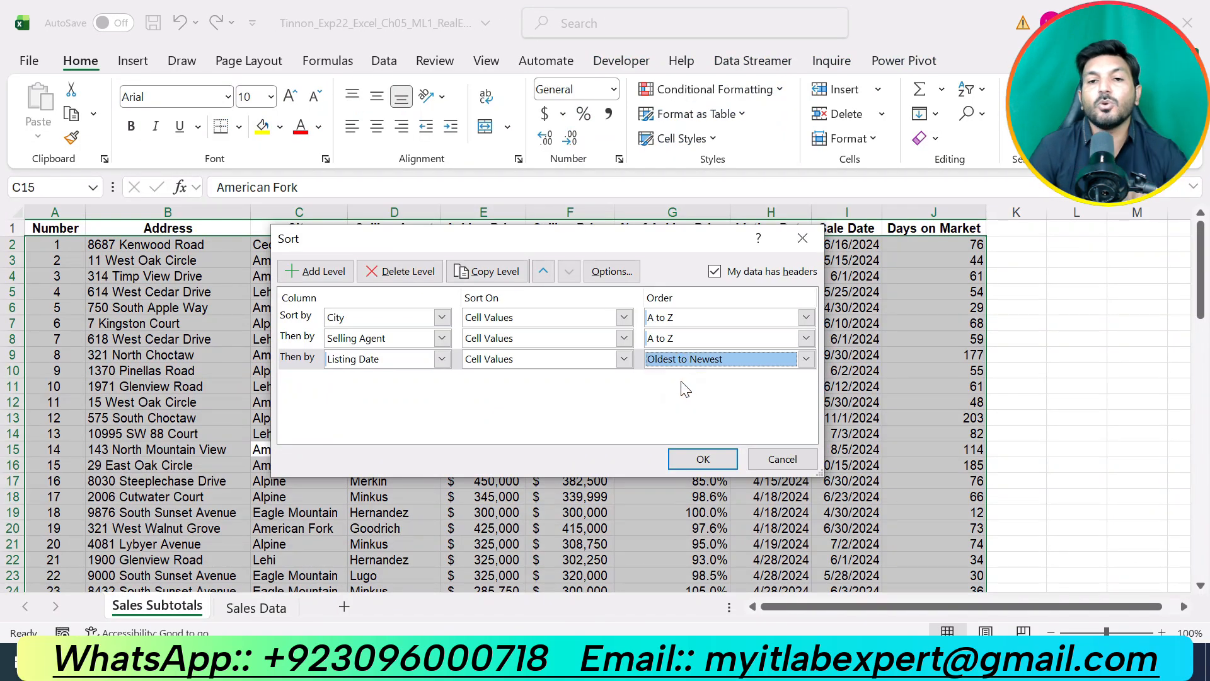
{"action": "left_click", "coordinate": [703, 461]}
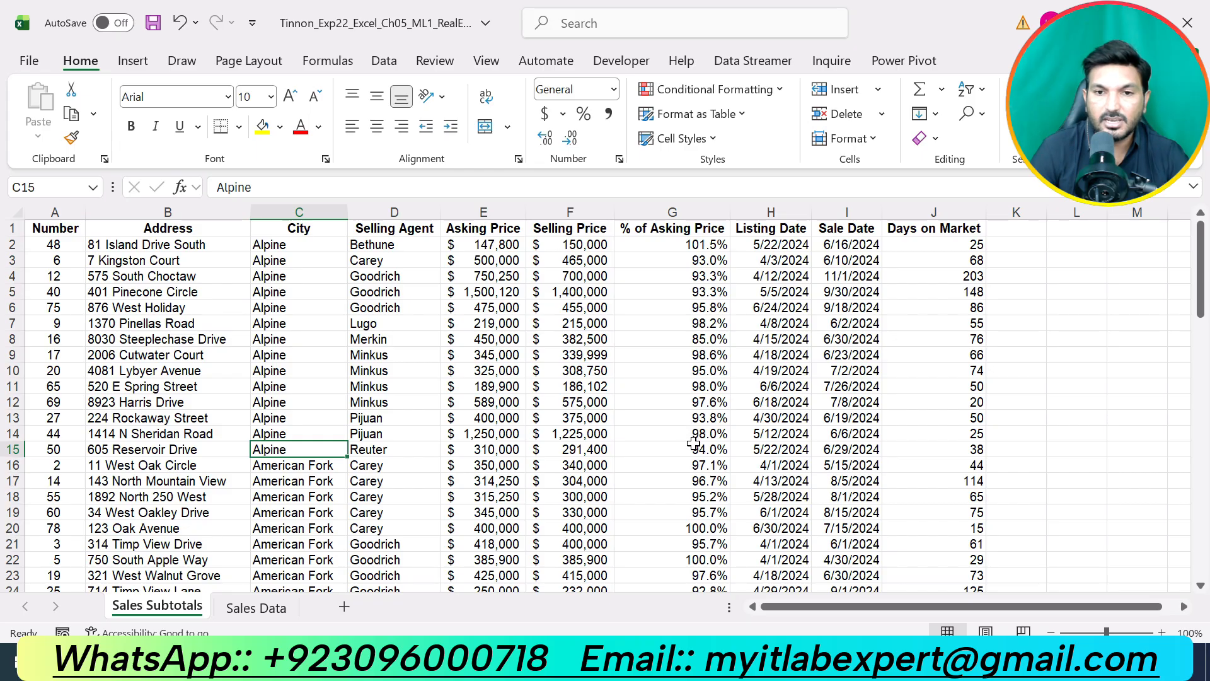
Switch to the Word instructions, undo the step 2 highlight and highlight the step 3 text in yellow.
{"action": "key", "text": "alt+Tab"}
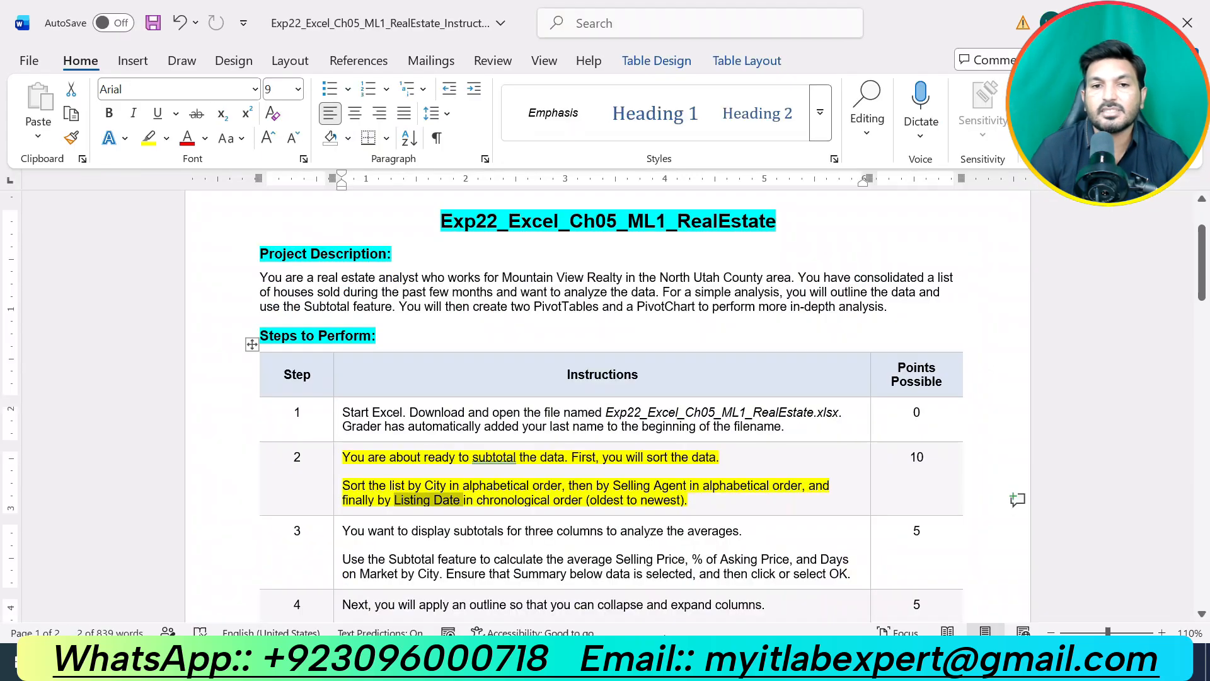
{"action": "key", "text": "ctrl+z"}
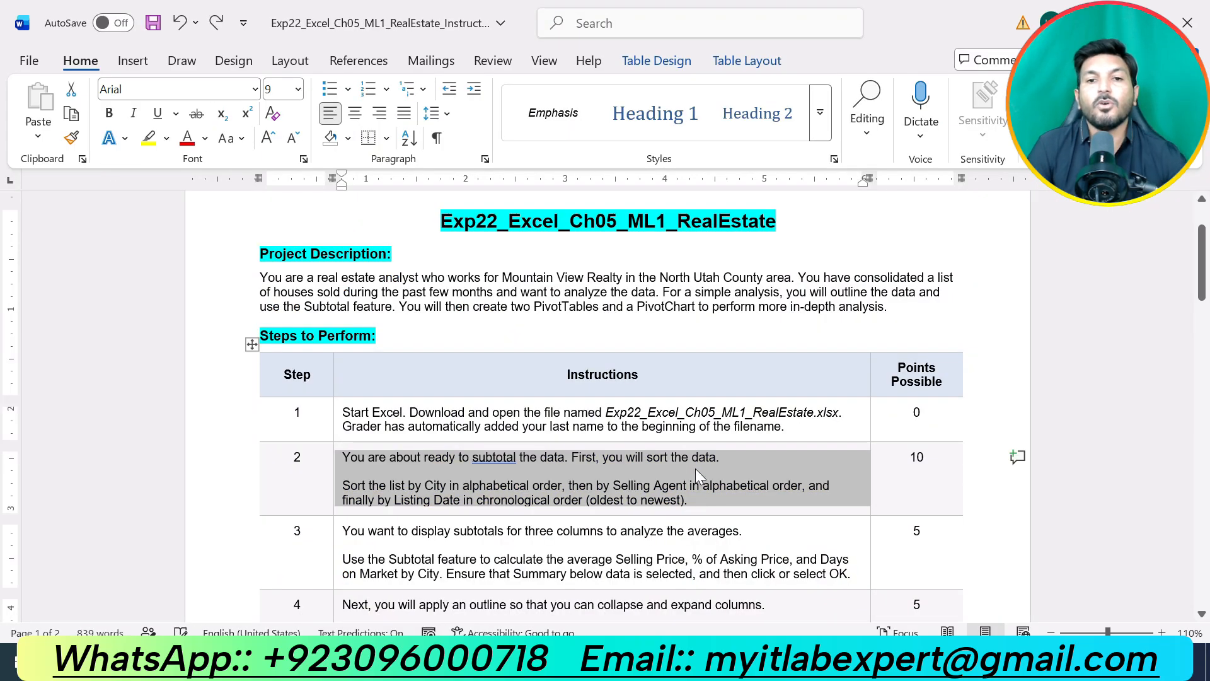
{"action": "scroll", "coordinate": [674, 510], "scroll_direction": "down", "scroll_amount": 3}
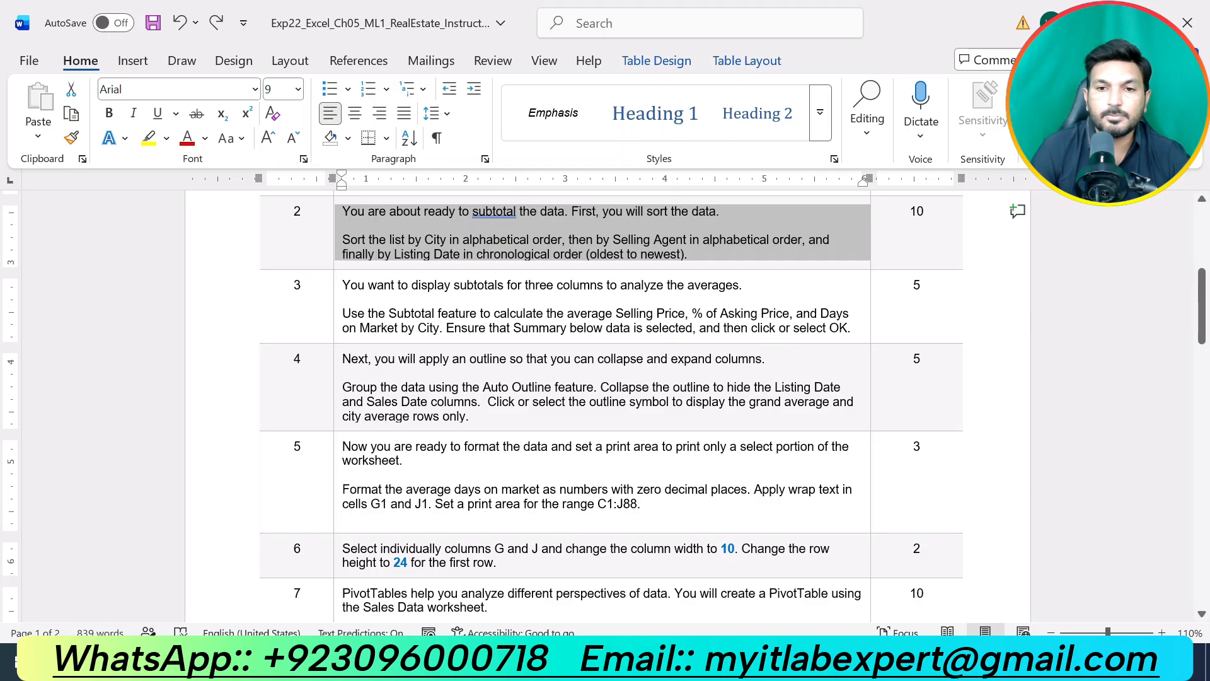
{"action": "mouse_move", "coordinate": [851, 328]}
{"action": "left_mouse_down"}
{"action": "mouse_move", "coordinate": [401, 315]}
{"action": "mouse_move", "coordinate": [353, 285]}
{"action": "mouse_move", "coordinate": [424, 287]}
{"action": "left_mouse_up"}
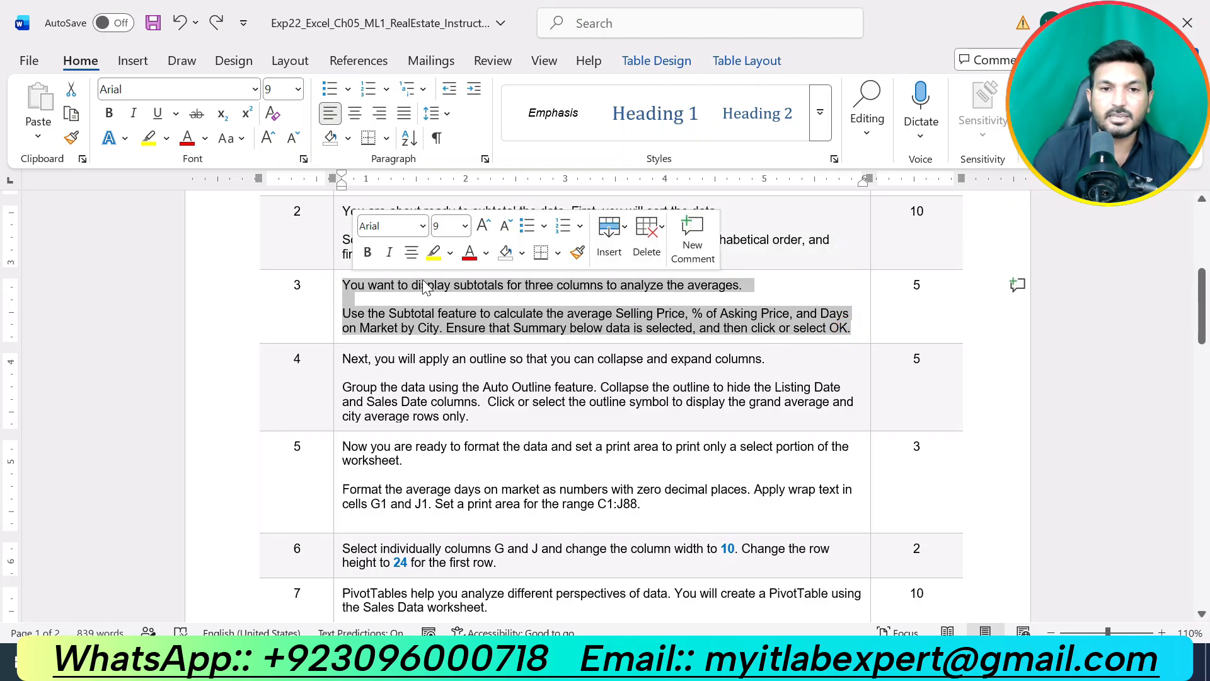
{"action": "left_click", "coordinate": [434, 253]}
{"action": "left_click", "coordinate": [456, 314]}
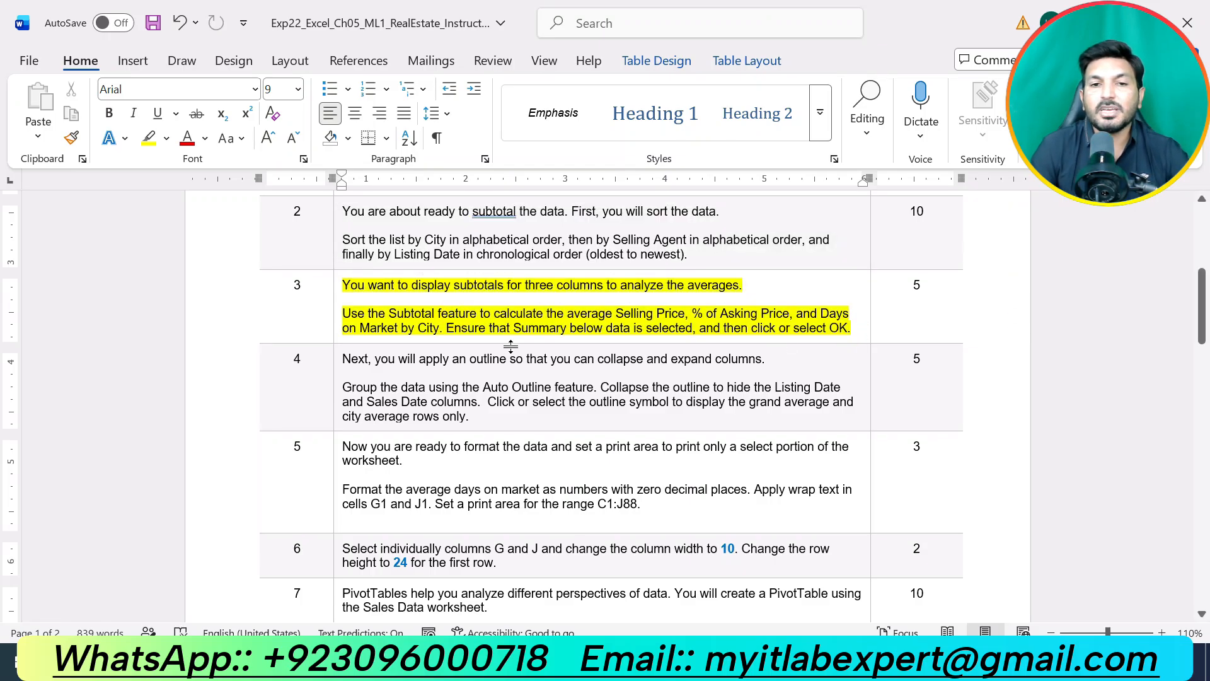
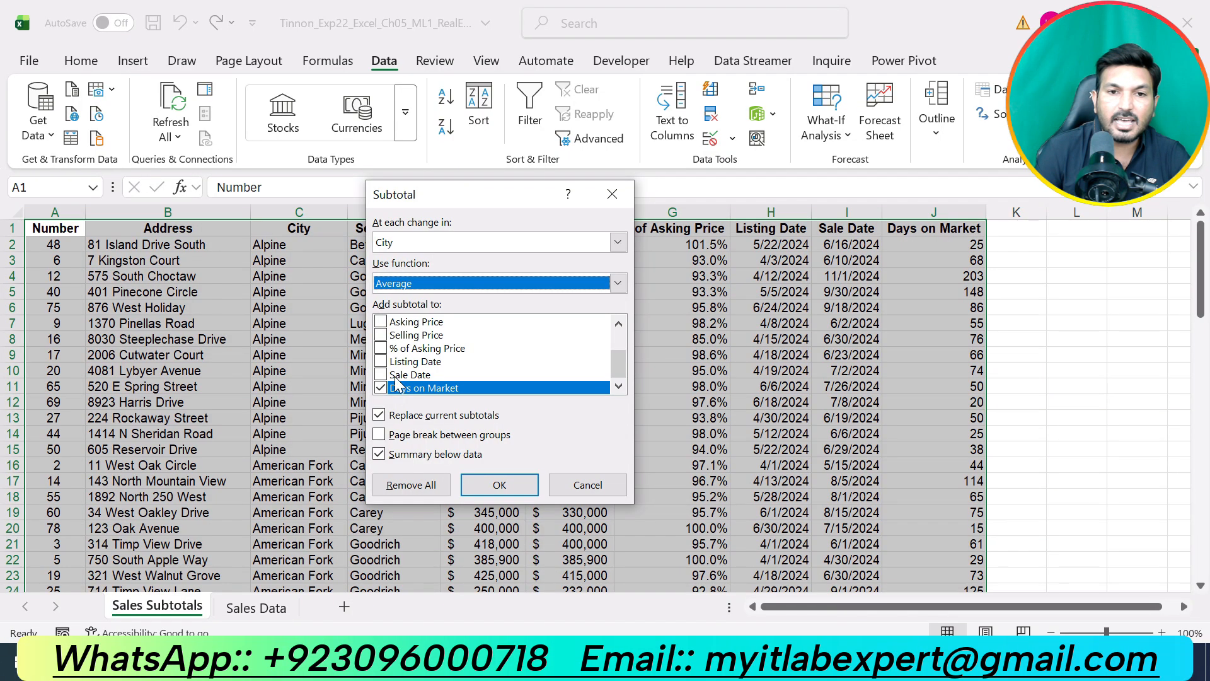
In Excel, include Selling Price and % of Asking Price in the average subtotals by City, checking the columns against the Word instructions.
{"action": "left_click", "coordinate": [381, 335]}
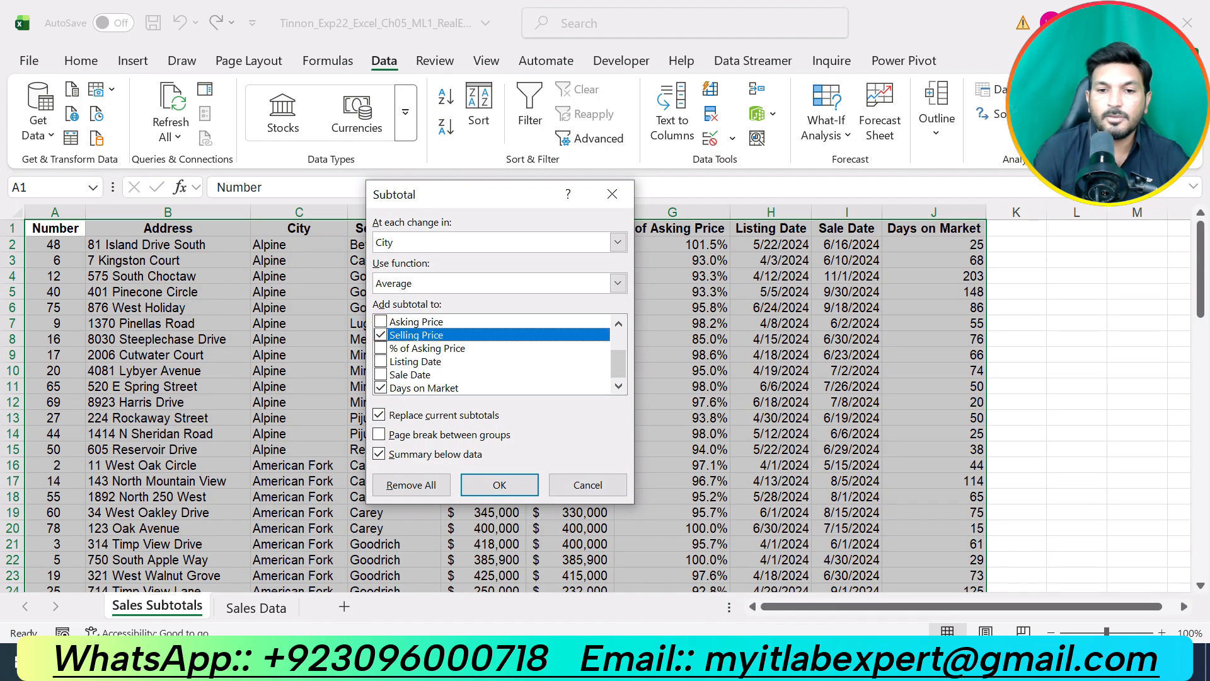
{"action": "left_click", "coordinate": [687, 661]}
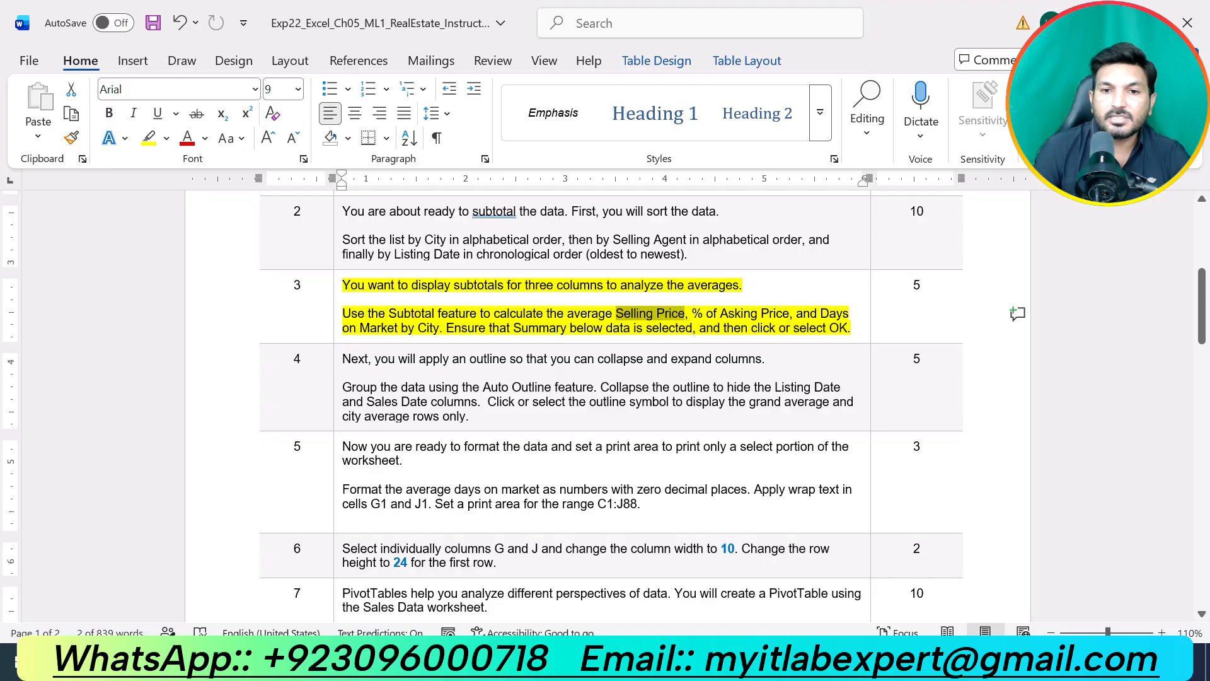
{"action": "left_click_drag", "start_coordinate": [693, 314], "coordinate": [789, 314]}
{"action": "left_click", "coordinate": [652, 660]}
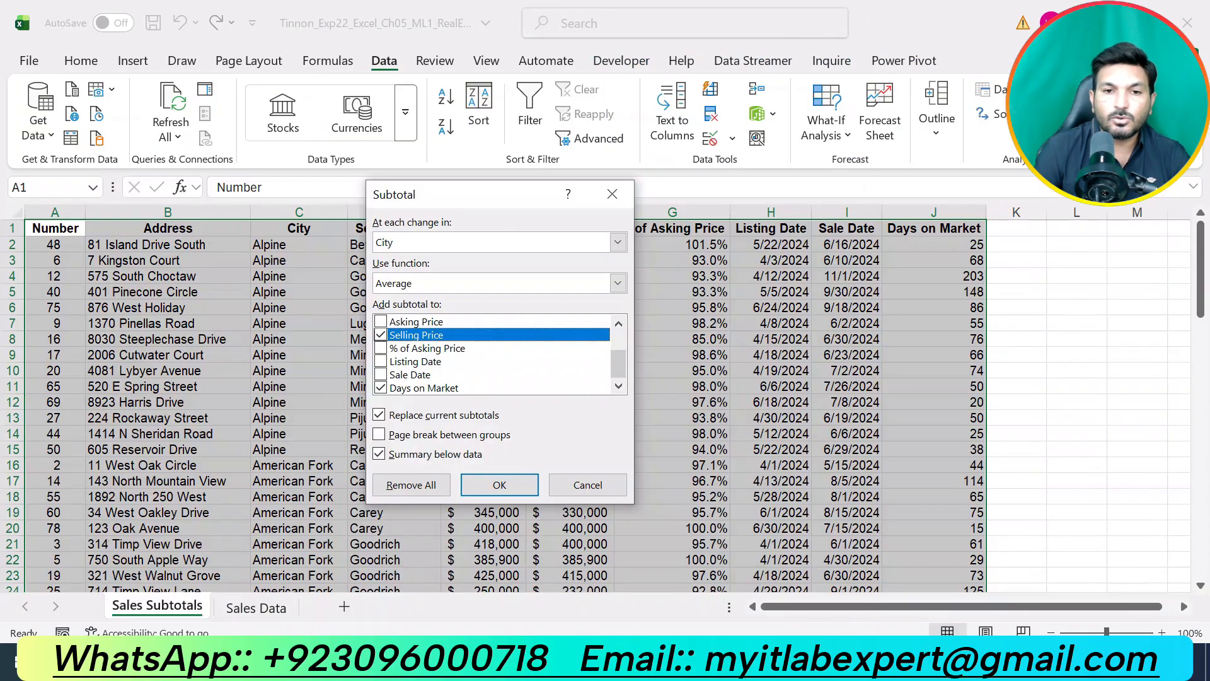
{"action": "left_click", "coordinate": [381, 349]}
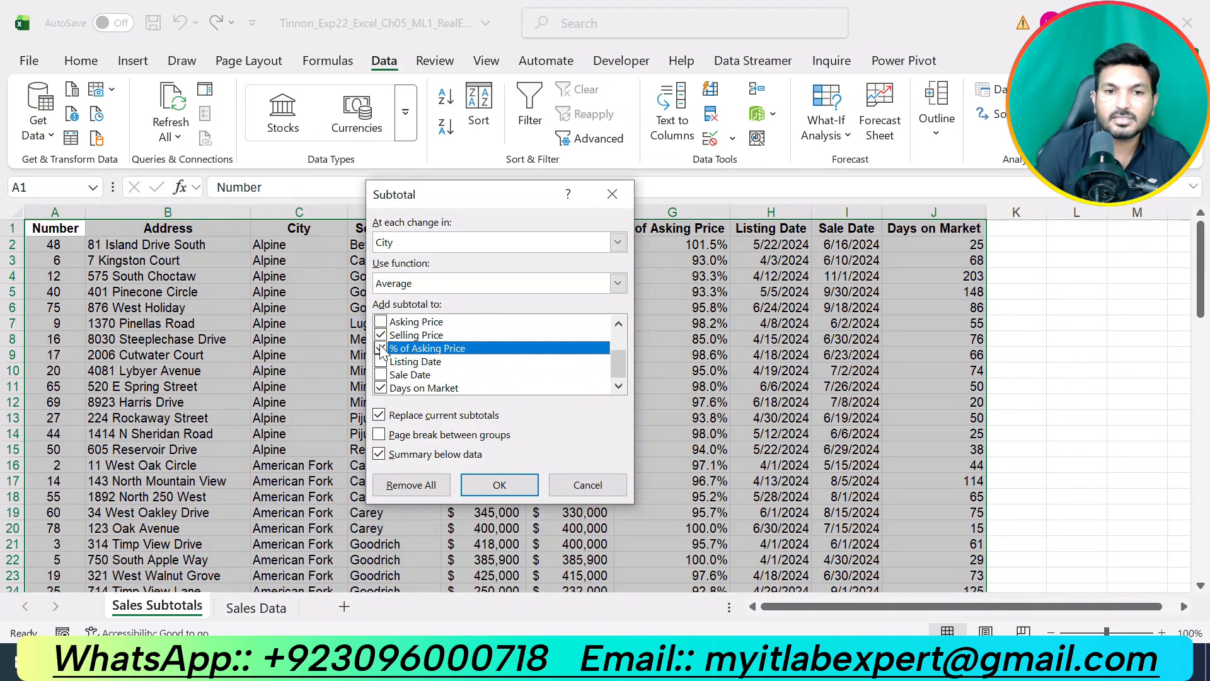
Recheck the step 3 subtotal requirements in Word and apply the subtotals to the Sales Subtotals list in Excel.
{"action": "left_click", "coordinate": [653, 660]}
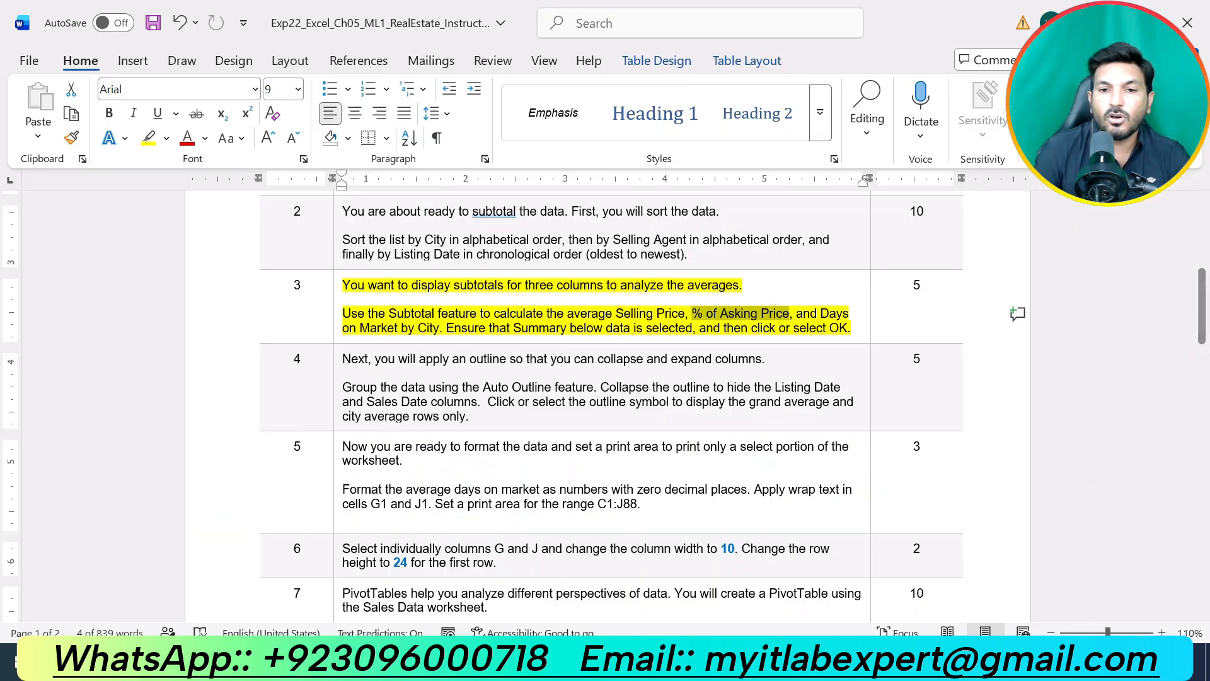
{"action": "left_click", "coordinate": [652, 661]}
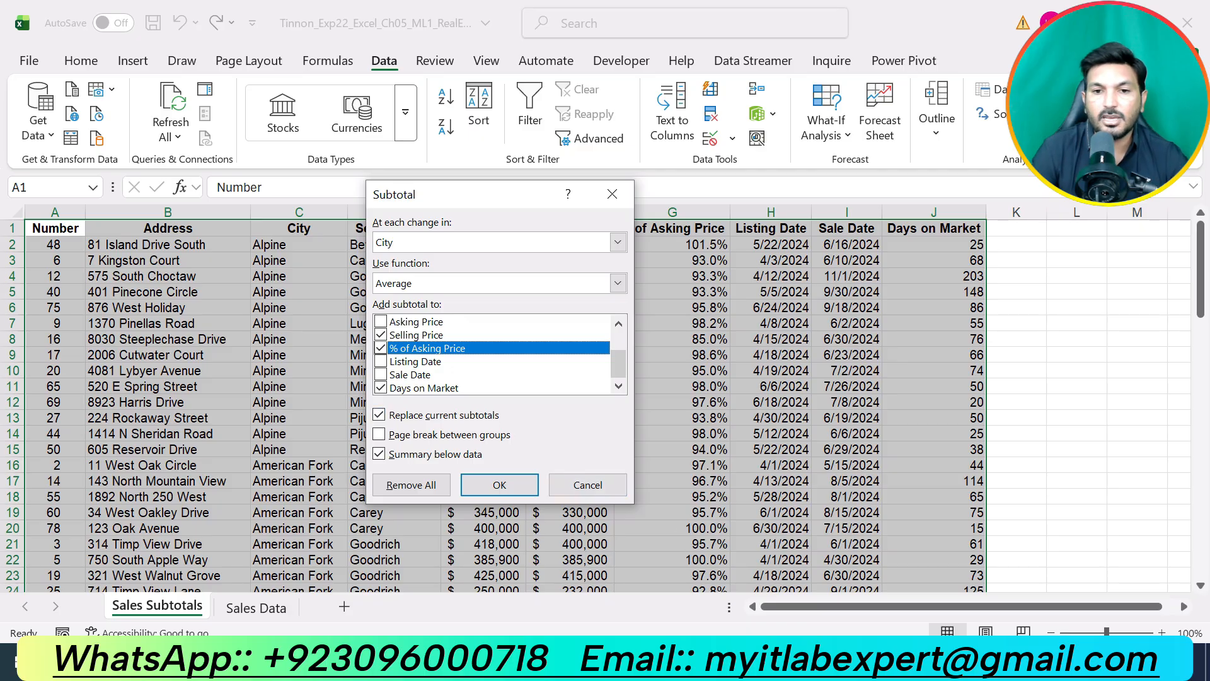
{"action": "key", "text": "alt+Tab"}
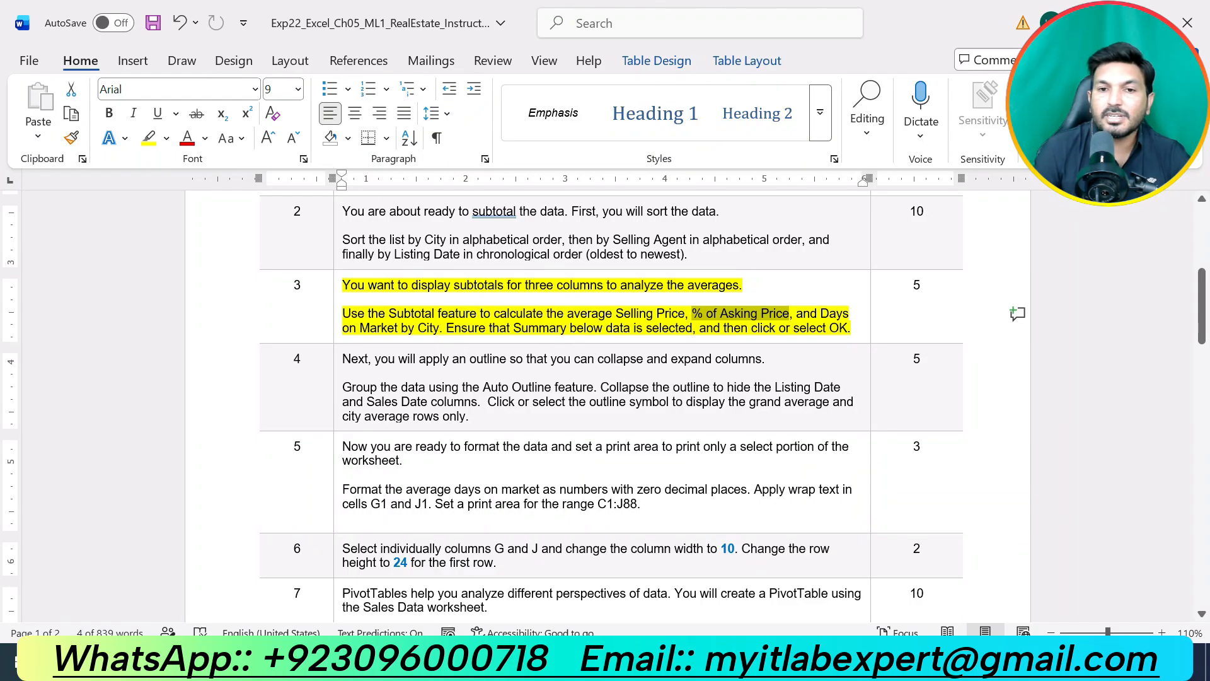
{"action": "key", "text": "alt+Tab"}
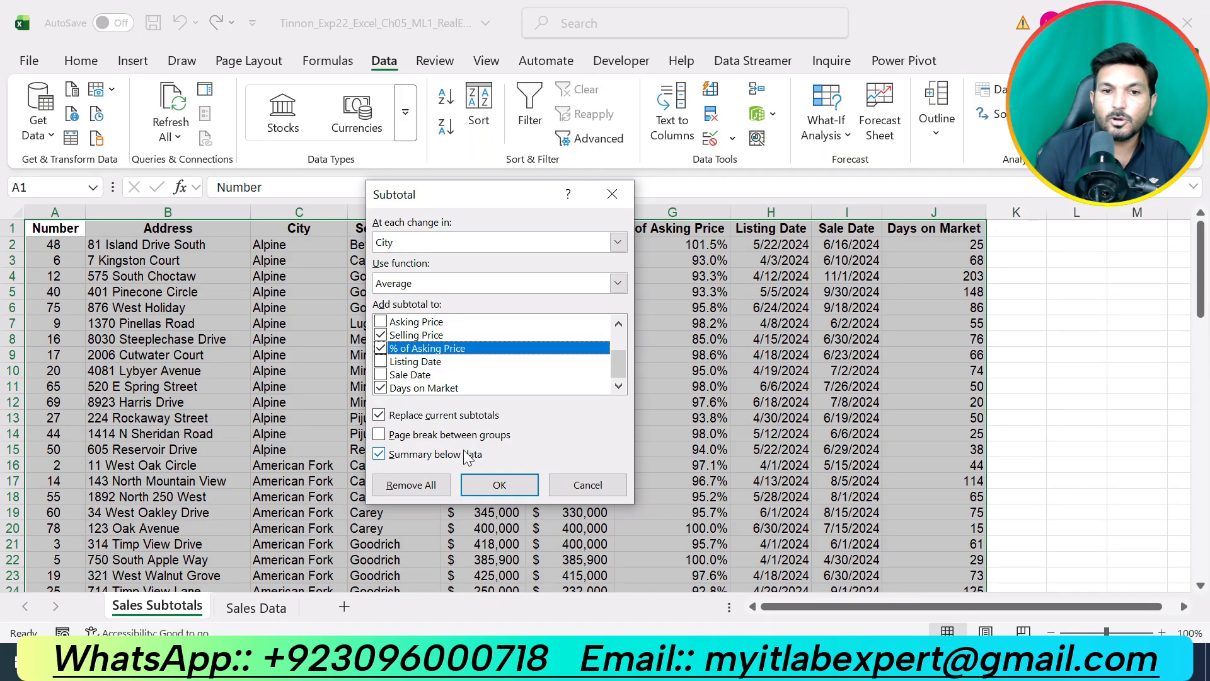
{"action": "left_click", "coordinate": [497, 488]}
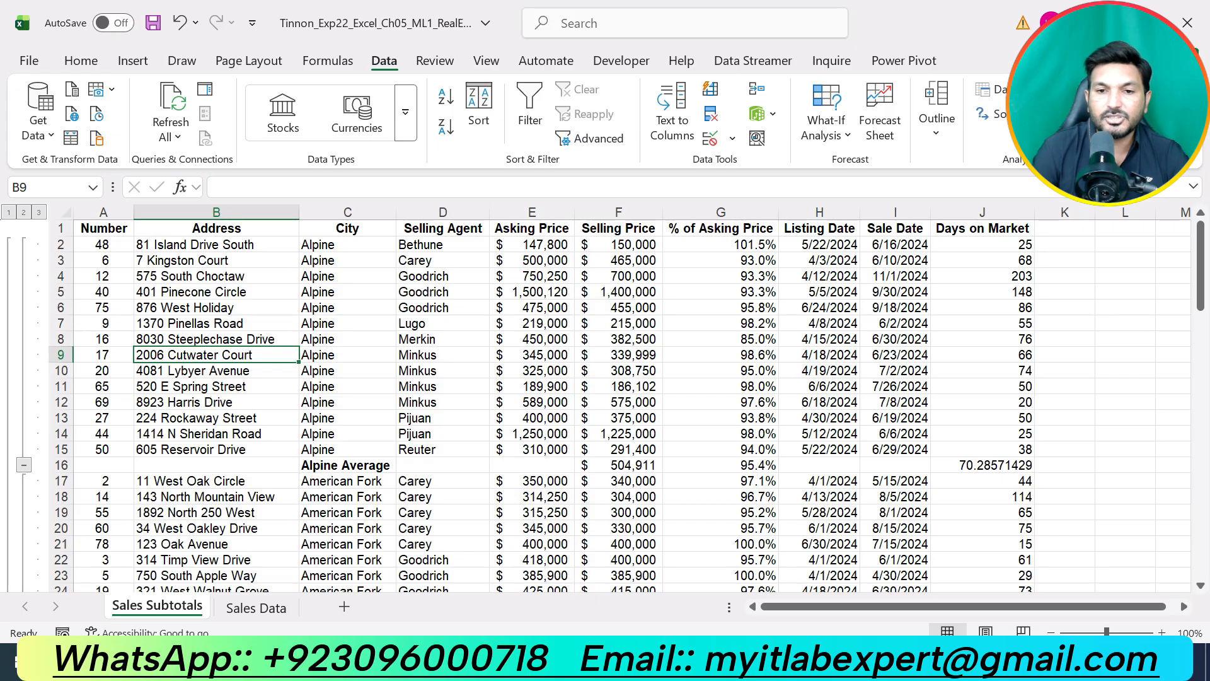
Switch to the Word instructions, undo the step 3 highlight, then highlight the step 4 text in yellow and read its Auto Outline requirement.
{"action": "left_click", "coordinate": [558, 662]}
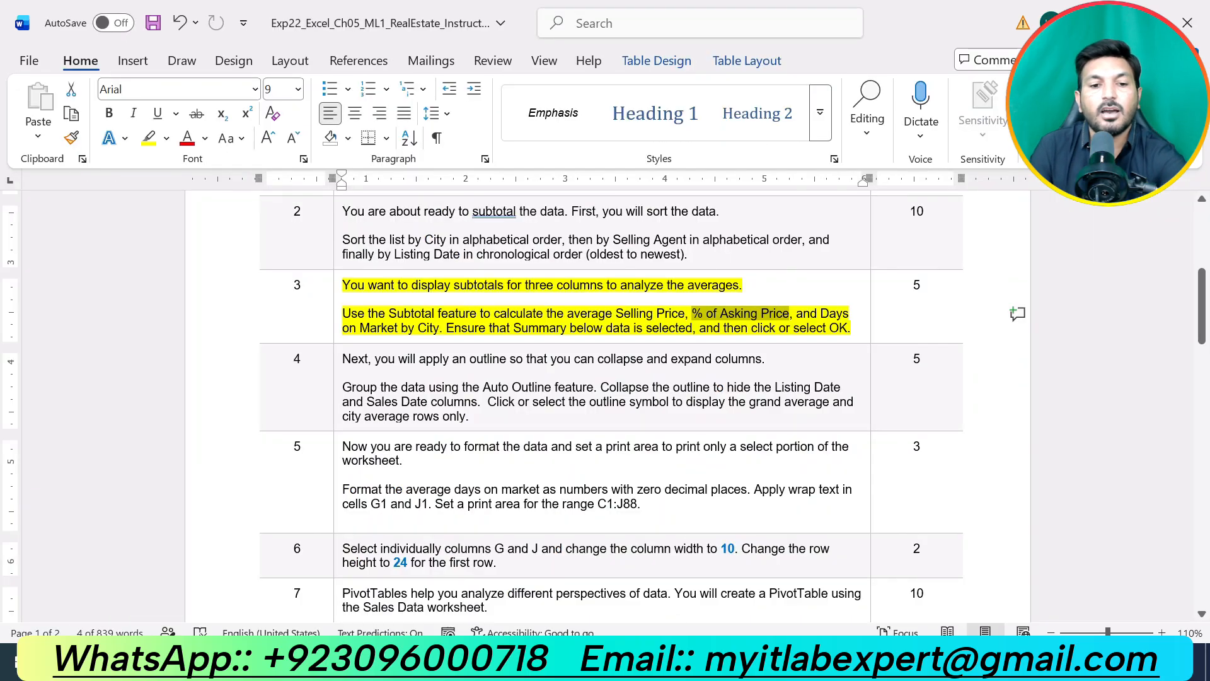
{"action": "key", "text": "ctrl+z"}
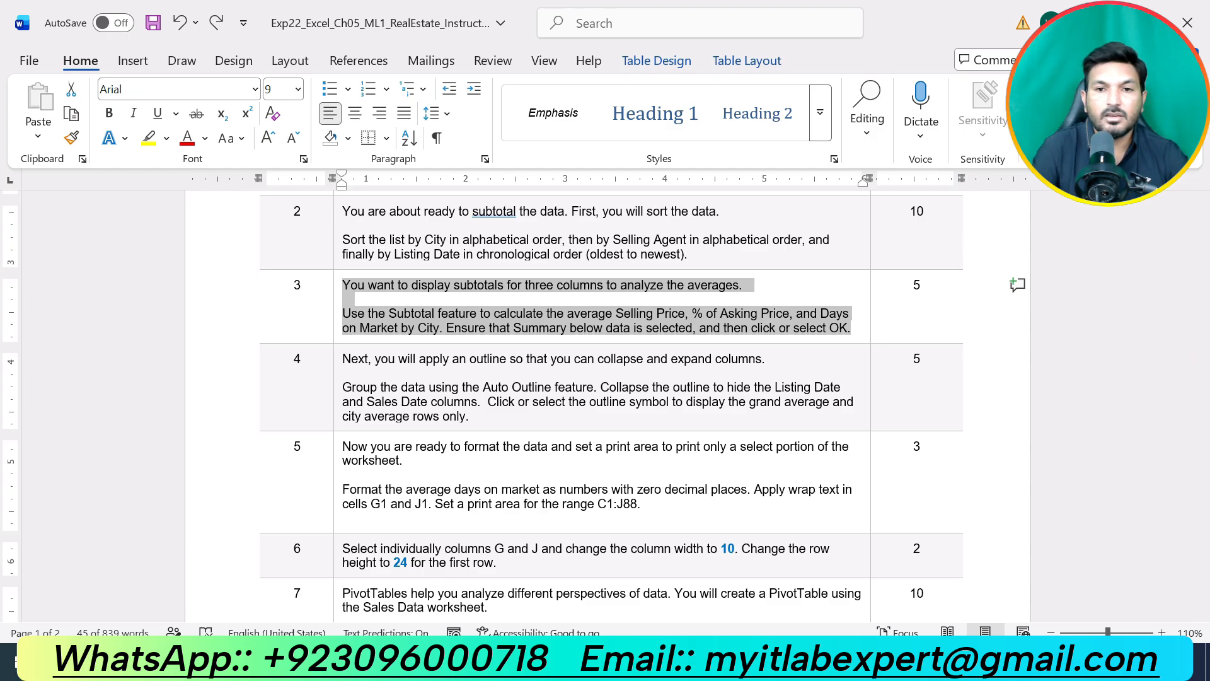
{"action": "left_click", "coordinate": [853, 328]}
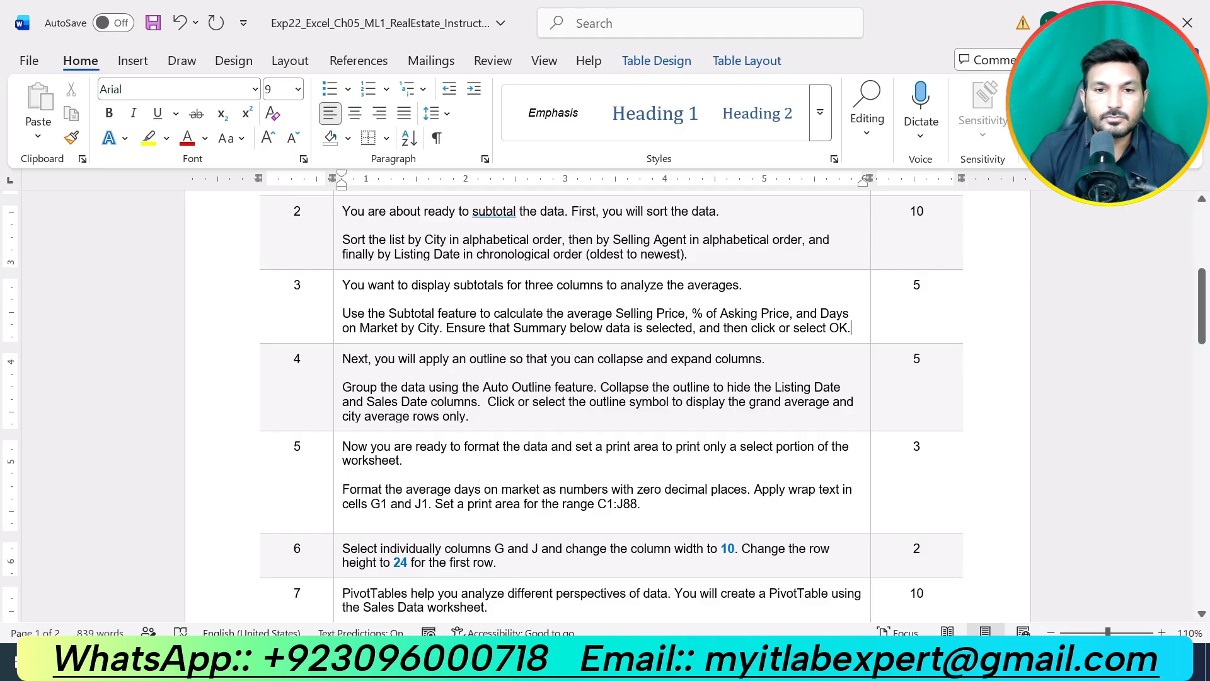
{"action": "left_click_drag", "start_coordinate": [470, 417], "coordinate": [343, 358]}
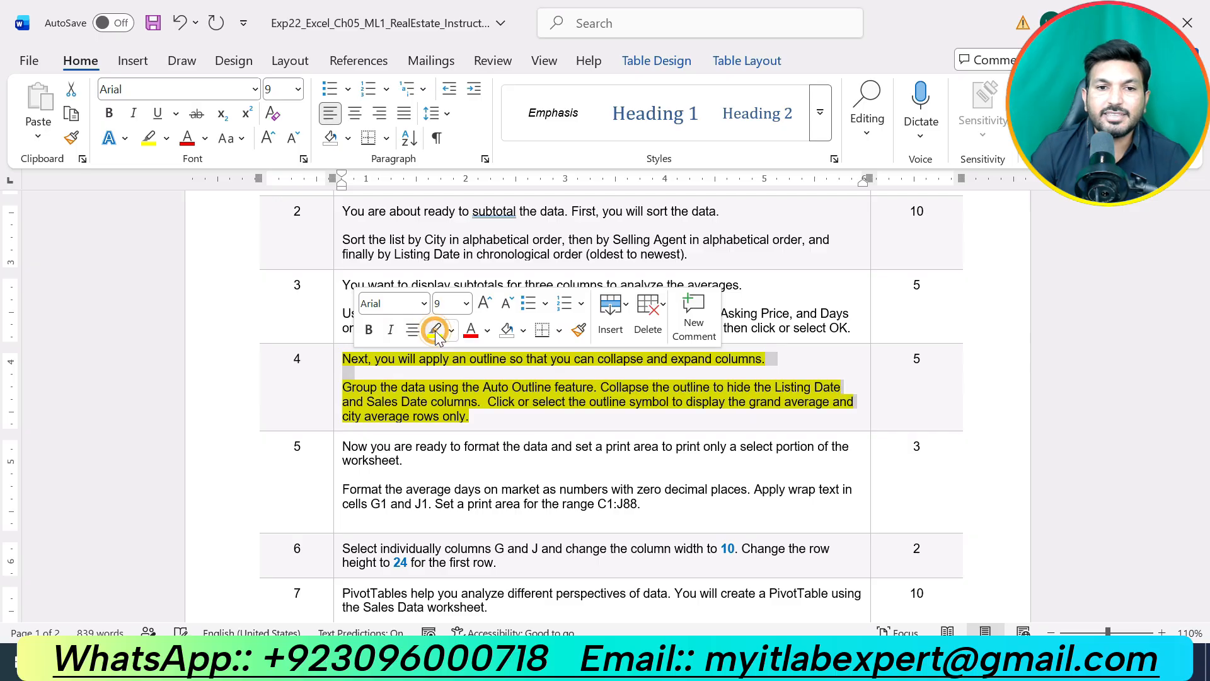
{"action": "left_click", "coordinate": [435, 330]}
{"action": "left_click", "coordinate": [445, 388]}
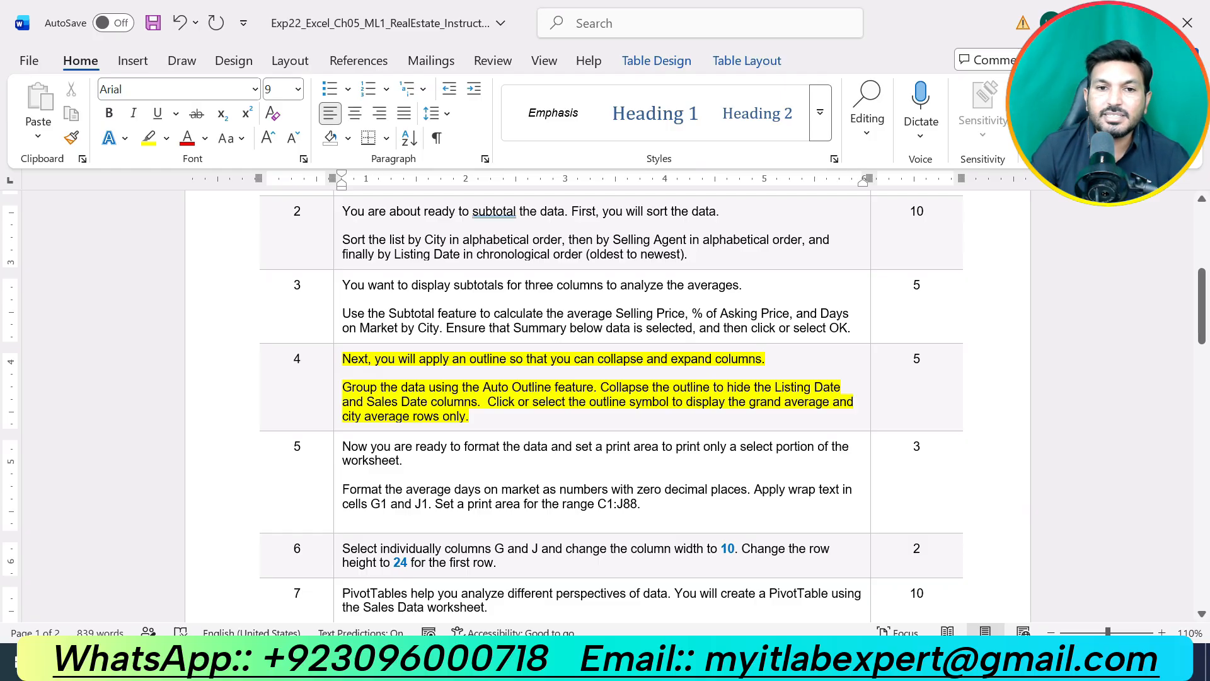
{"action": "left_click_drag", "start_coordinate": [594, 387], "coordinate": [342, 387]}
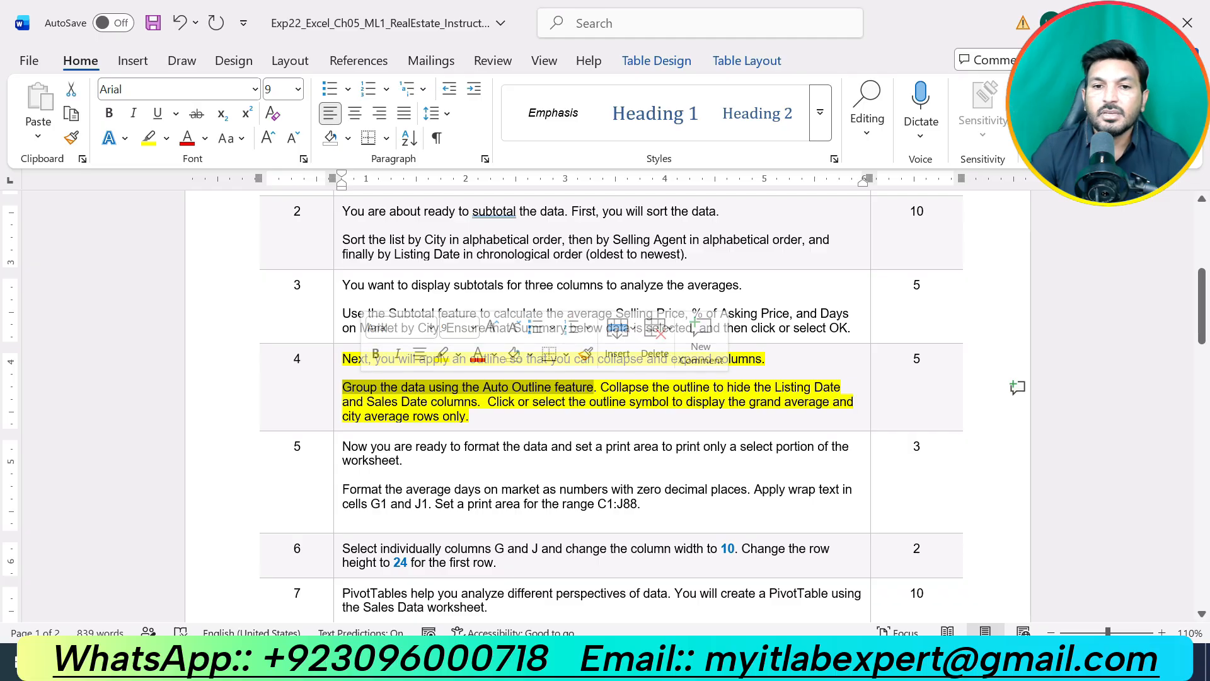
{"action": "left_click", "coordinate": [702, 403]}
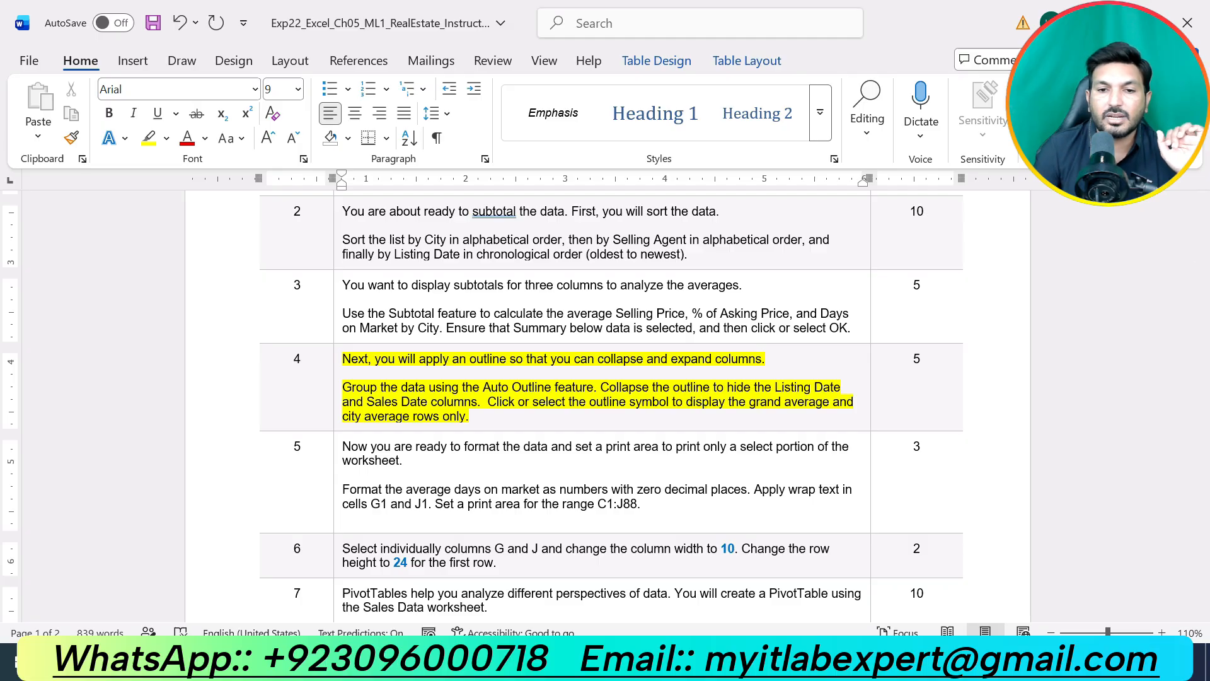
Switch to Excel and group the Sales Subtotals data with Auto Outline, modifying the existing outline.
{"action": "key", "text": "alt+Tab"}
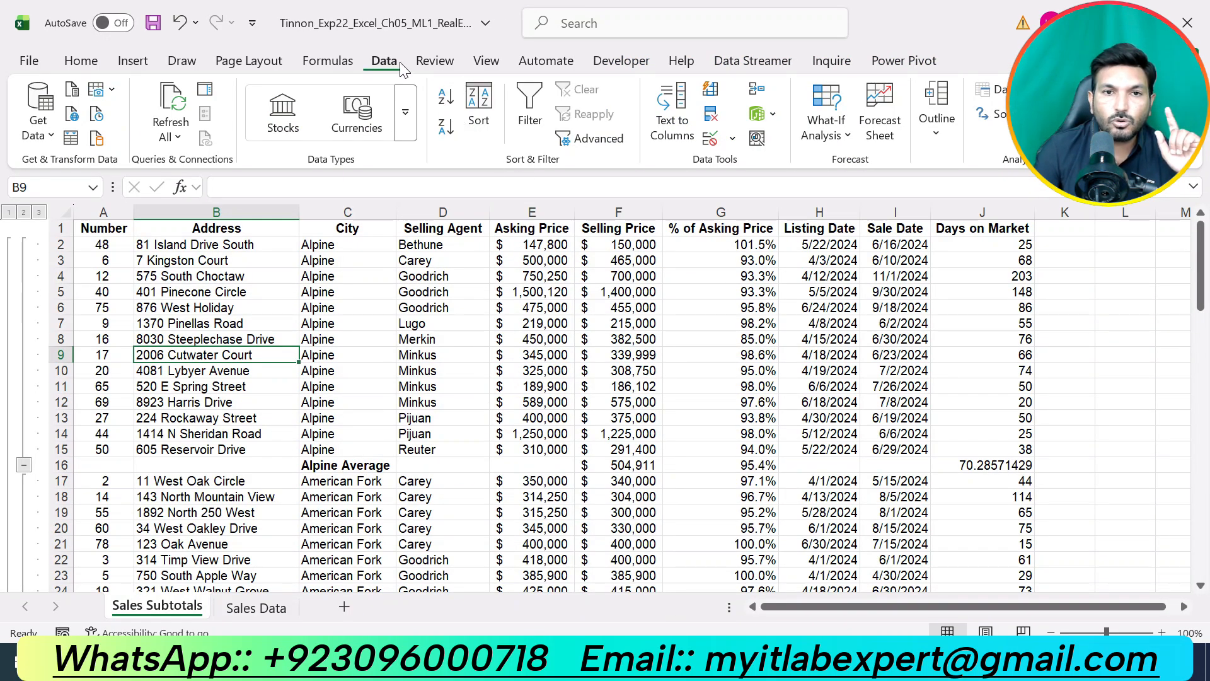
{"action": "left_click", "coordinate": [934, 126]}
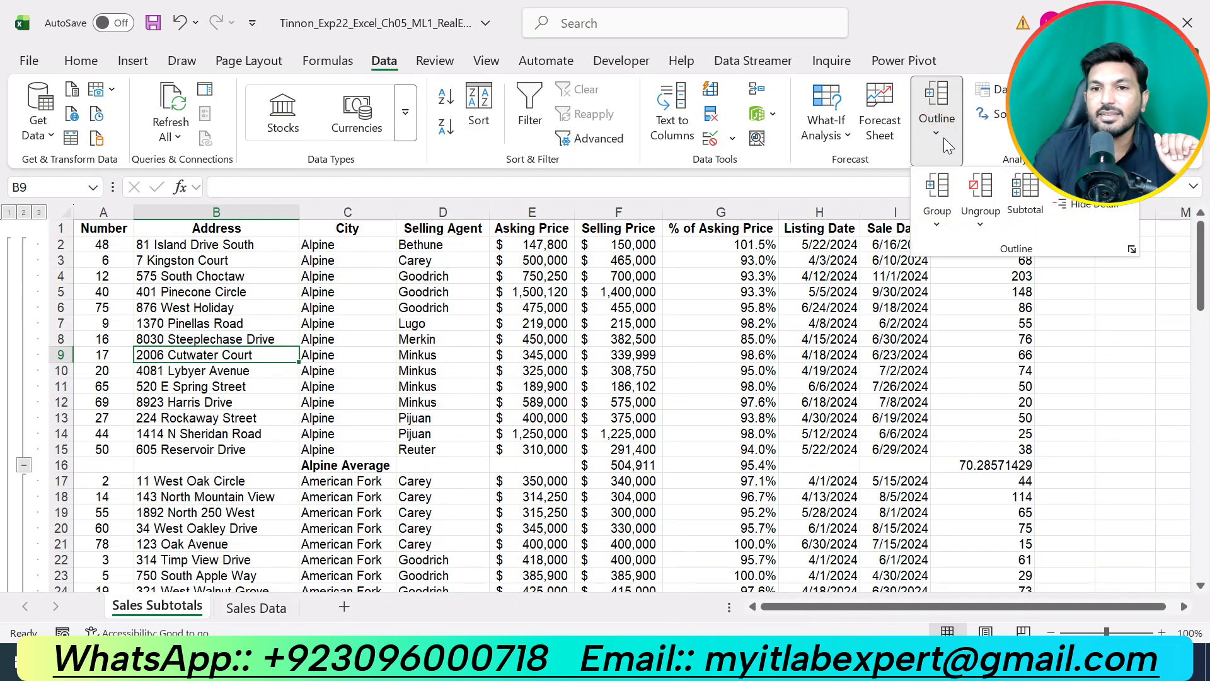
{"action": "left_click", "coordinate": [939, 224]}
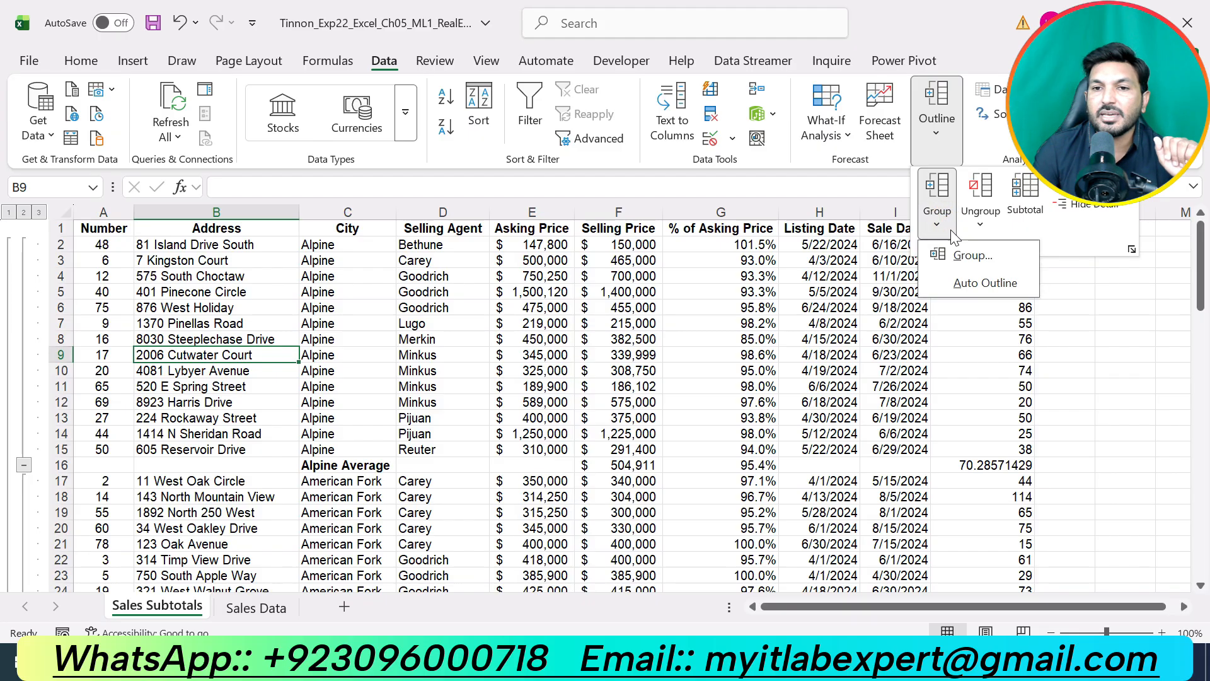
{"action": "left_click", "coordinate": [986, 283]}
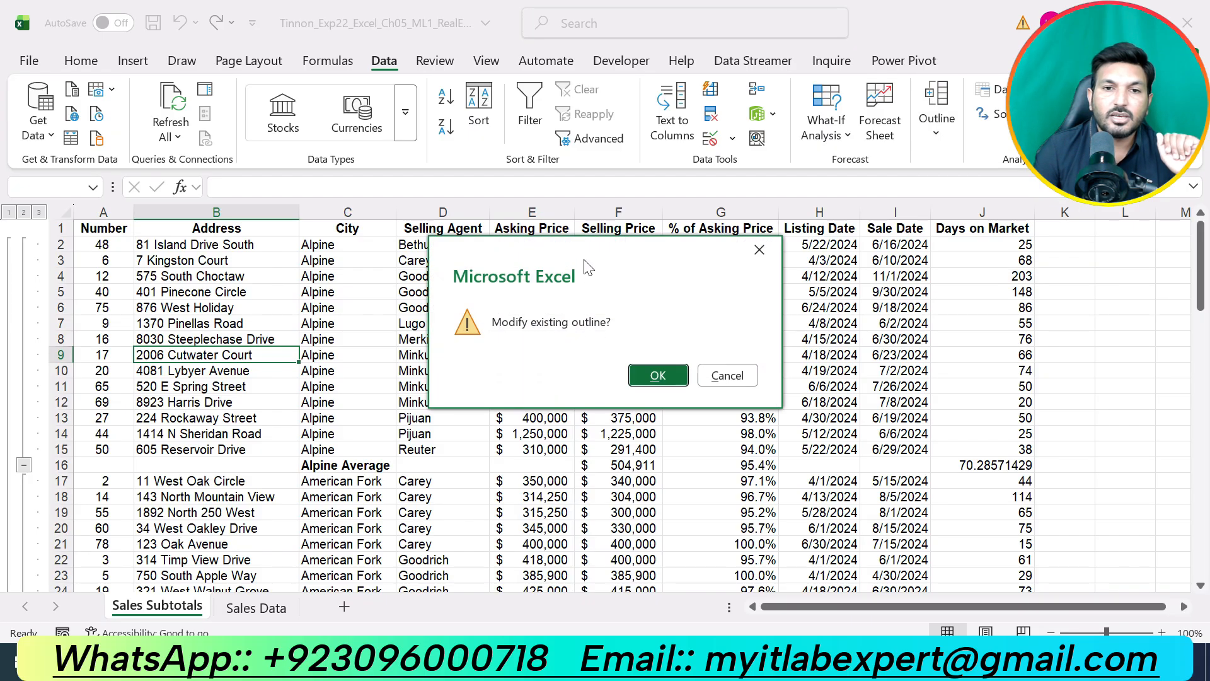
{"action": "left_click_drag", "start_coordinate": [529, 252], "coordinate": [513, 258]}
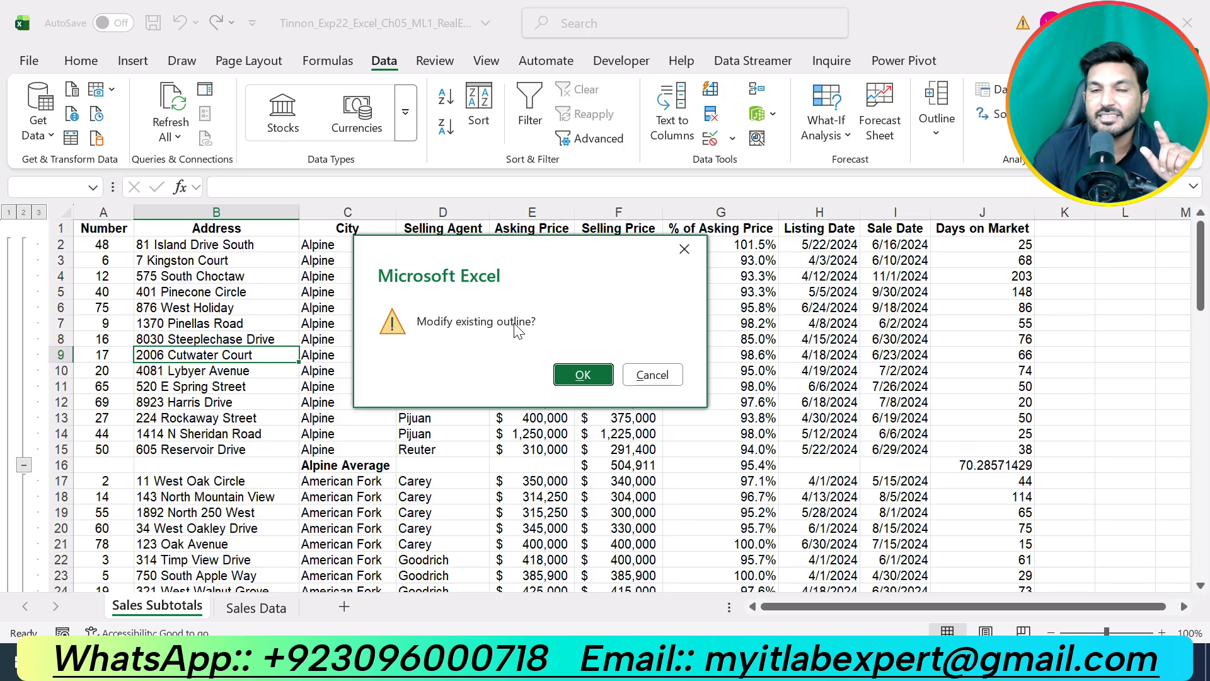
{"action": "left_click", "coordinate": [583, 374]}
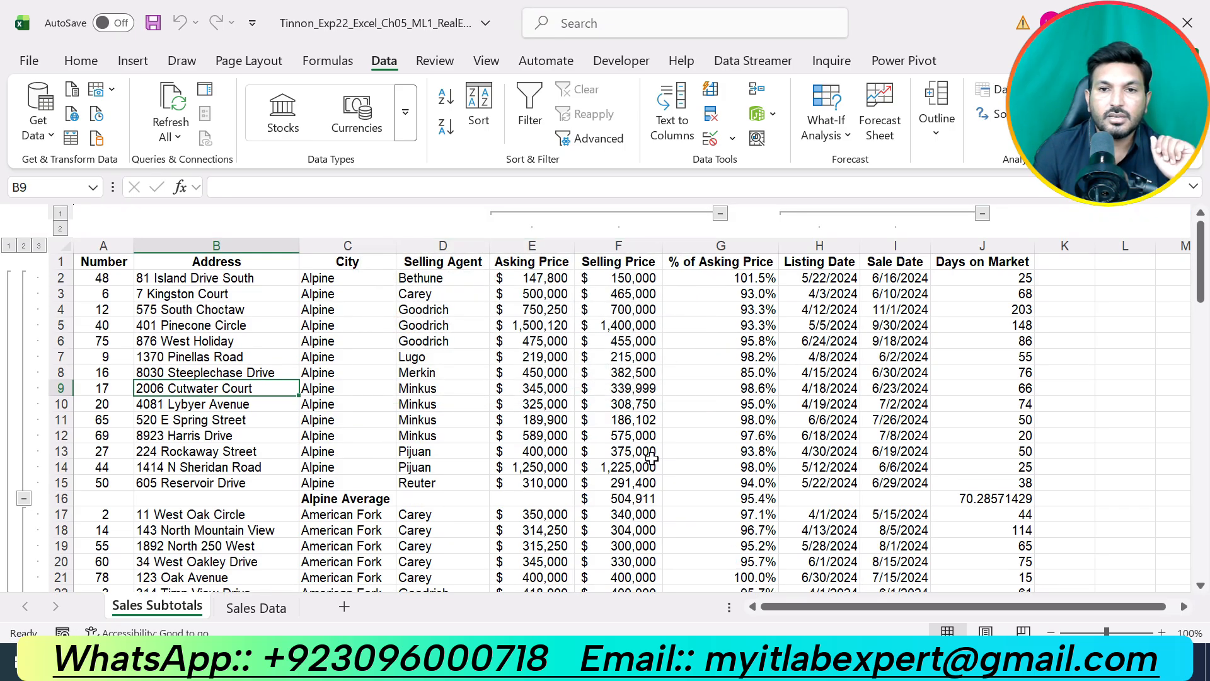
Check the step 4 text in Word, then collapse the column outline in Excel to hide the Listing Date and Sale Date columns.
{"action": "left_click", "coordinate": [731, 659]}
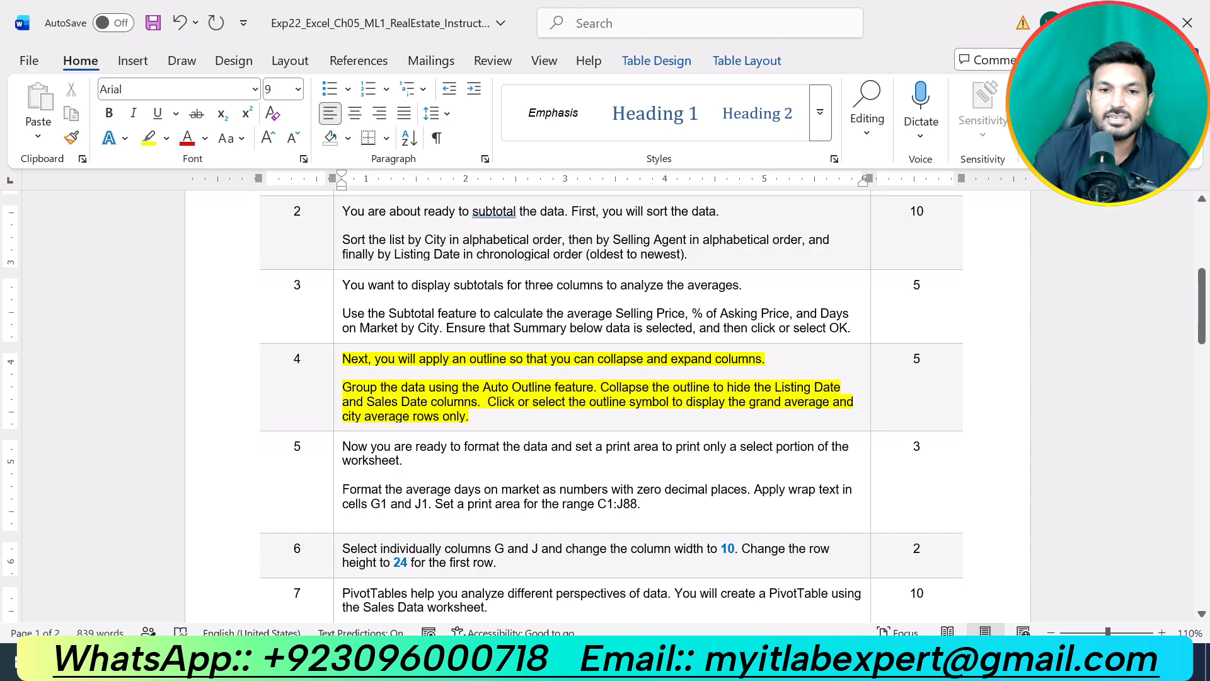
{"action": "left_click", "coordinate": [694, 659]}
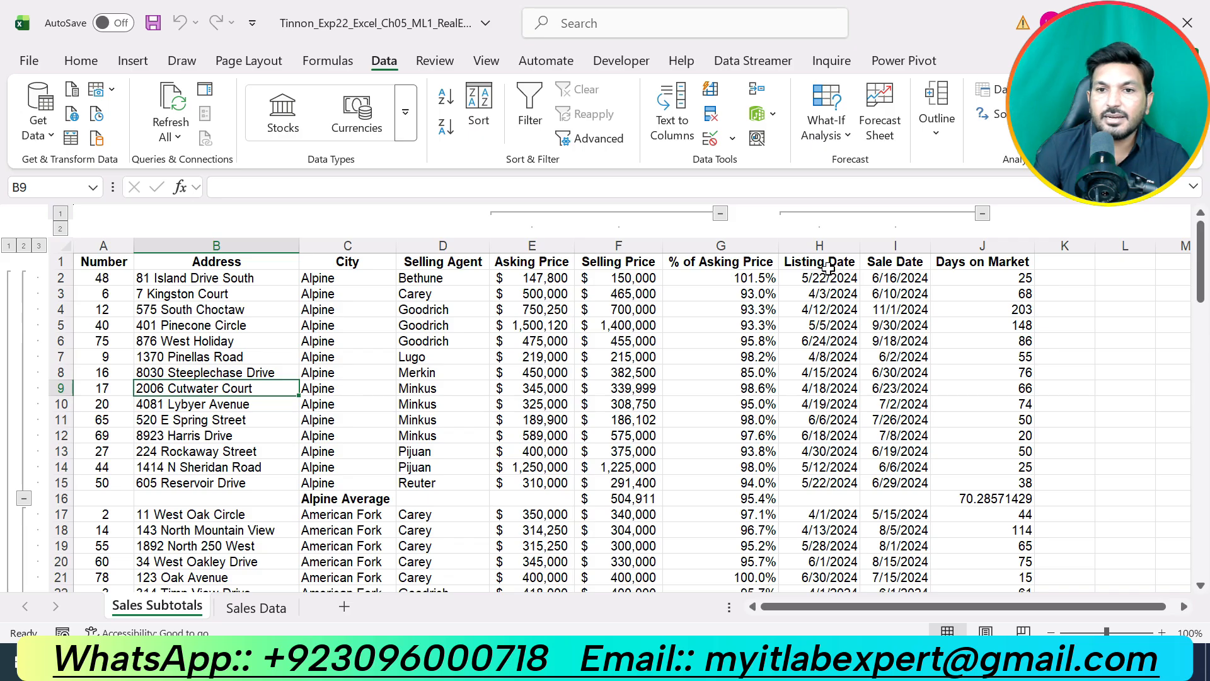
{"action": "left_click", "coordinate": [983, 213]}
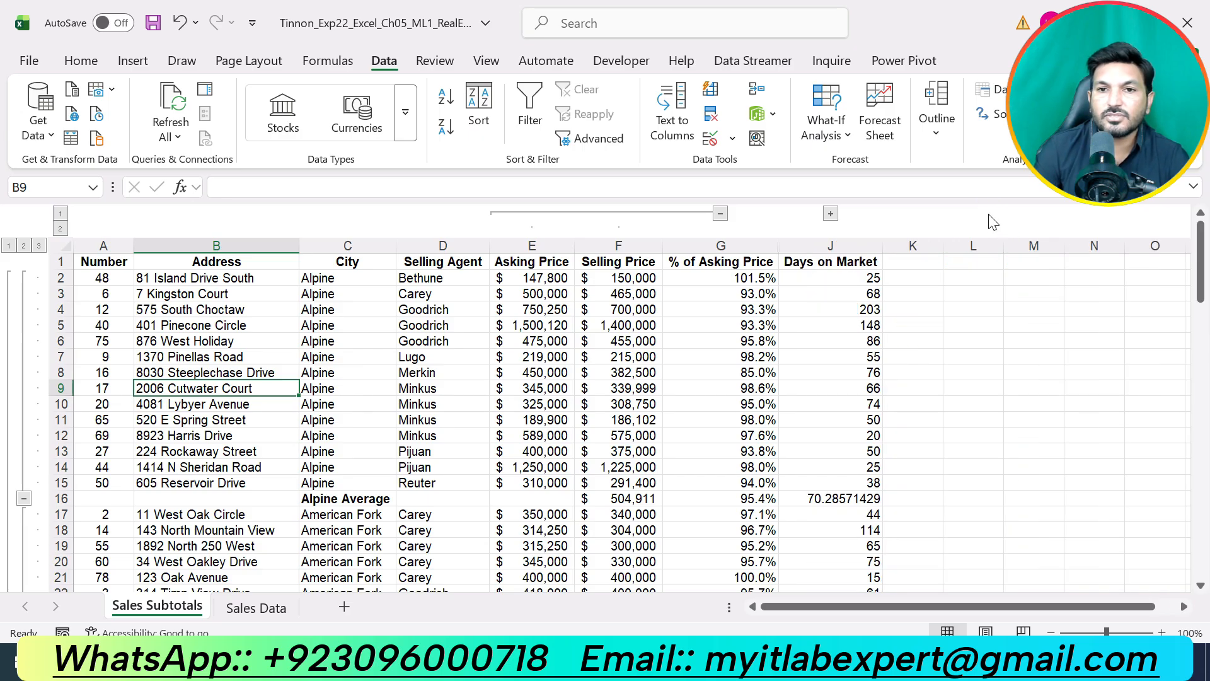
{"action": "left_click", "coordinate": [832, 213]}
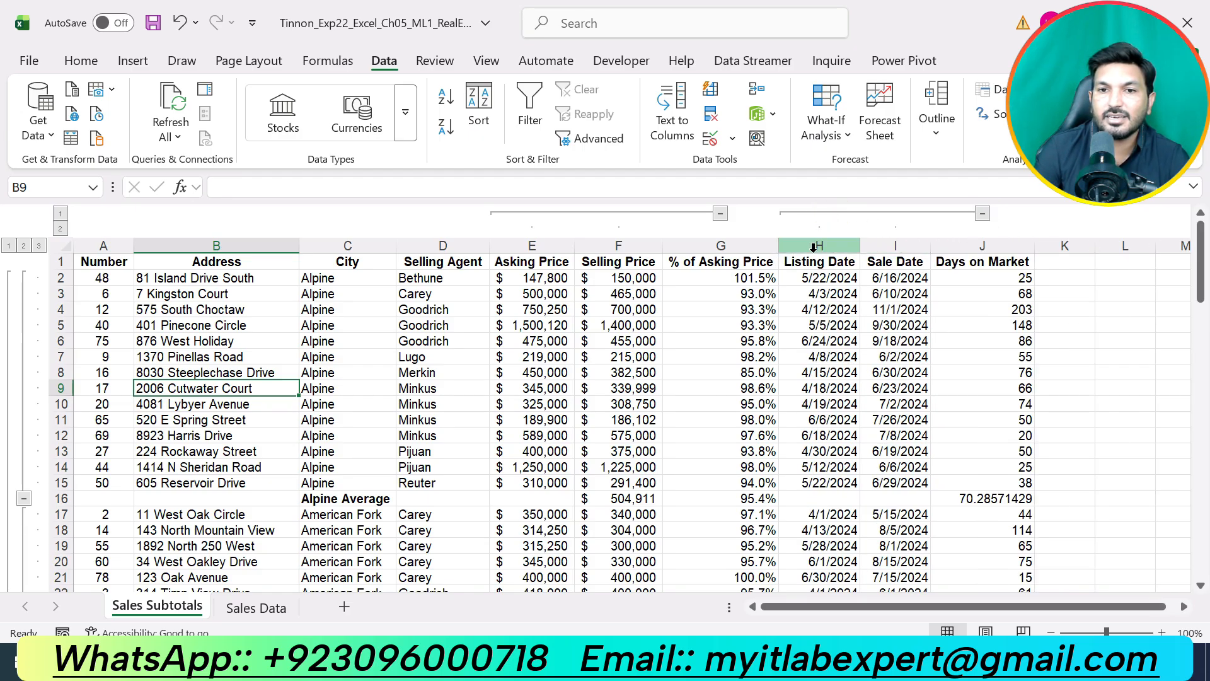
{"action": "left_click", "coordinate": [848, 246]}
{"action": "left_click", "coordinate": [883, 246]}
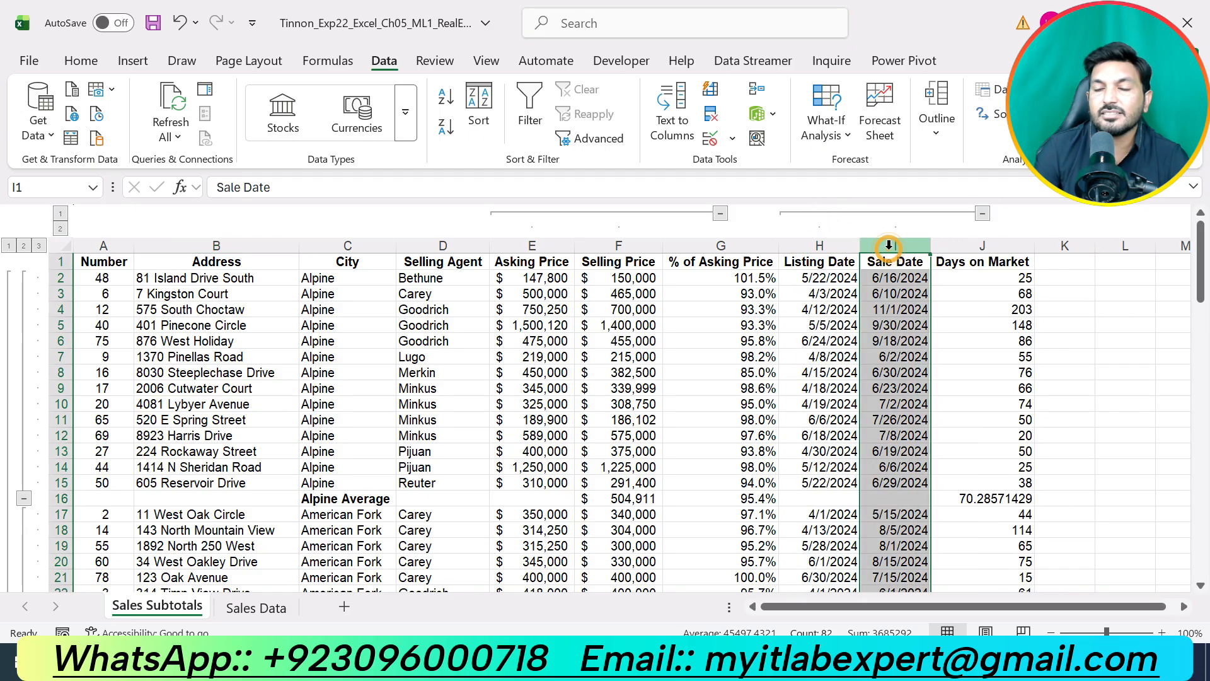
{"action": "left_click", "coordinate": [983, 213]}
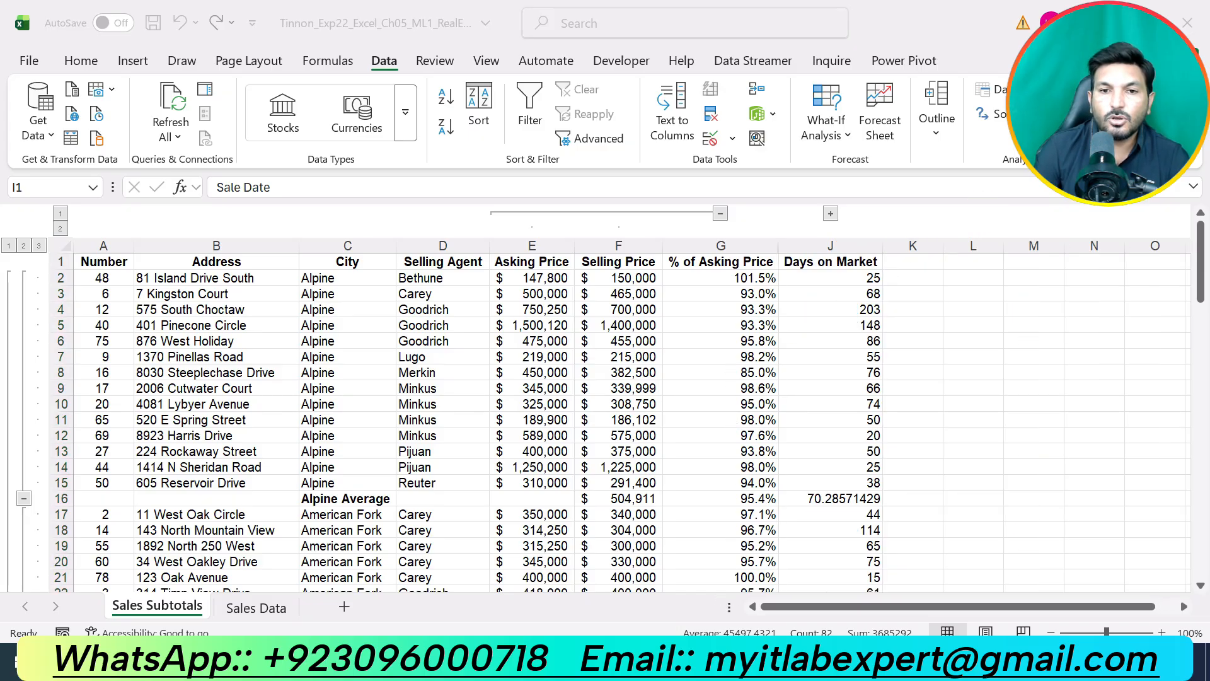
Recheck step 4 in Word and collapse the row outline in Excel to level 2, showing only the grand average and city average rows.
{"action": "key", "text": "alt+Tab"}
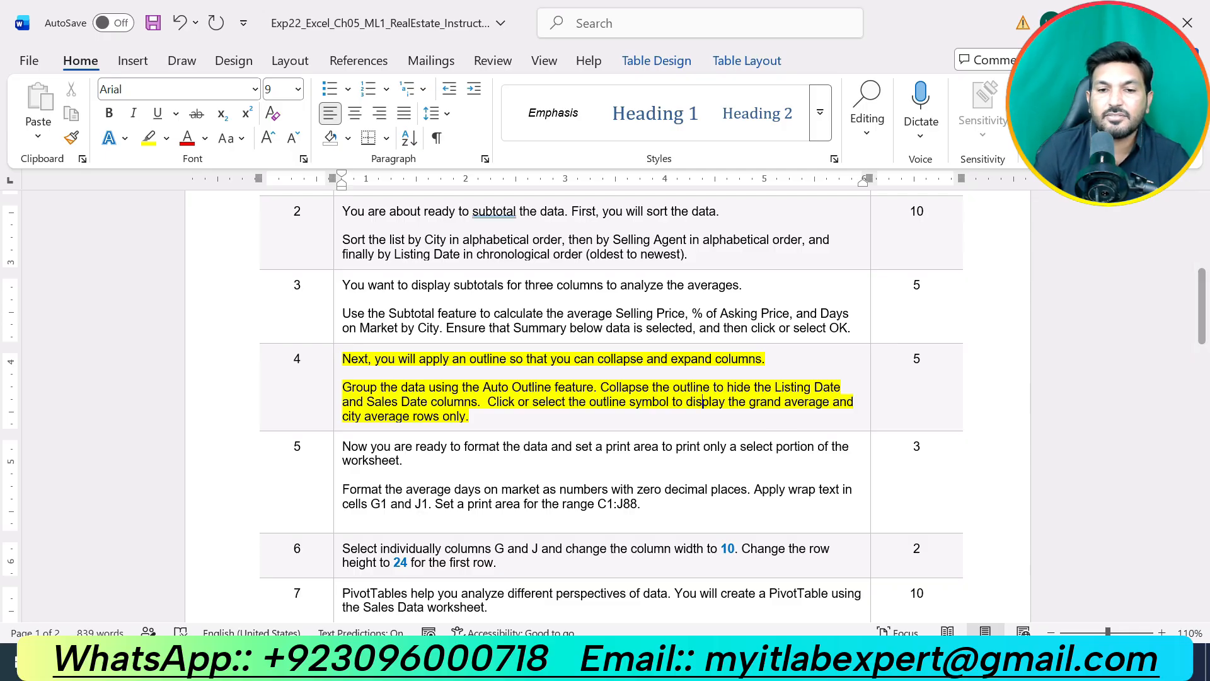
{"action": "key", "text": "alt+Tab"}
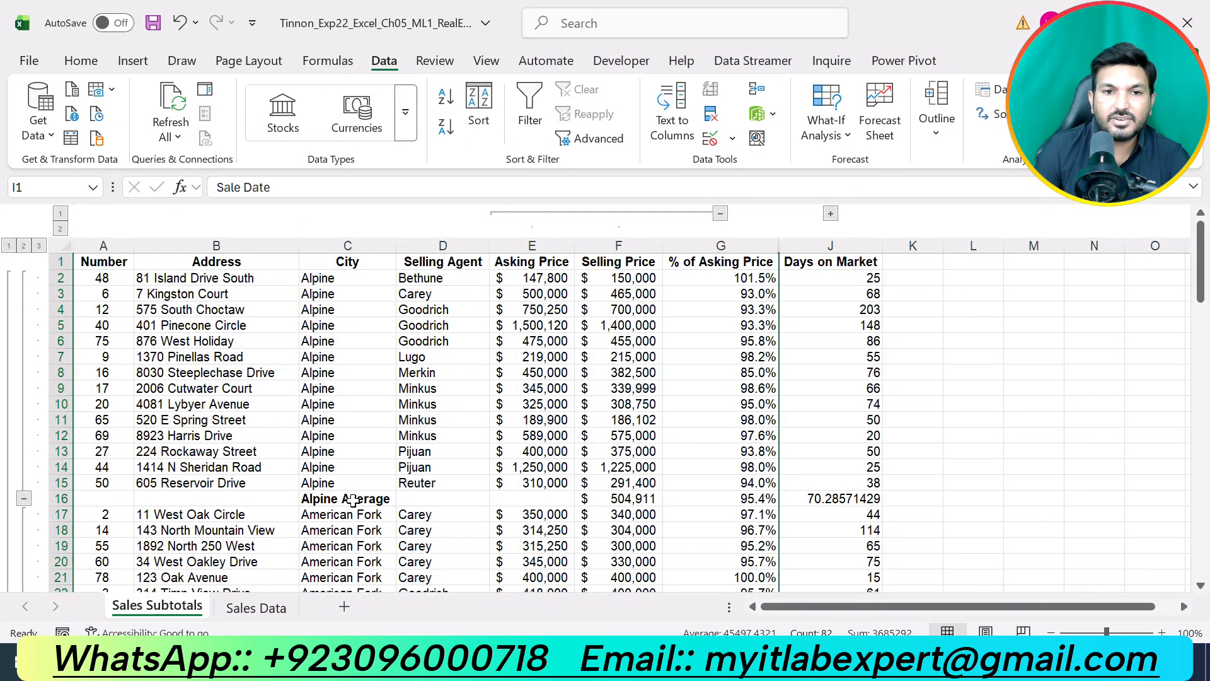
{"action": "left_click", "coordinate": [358, 498]}
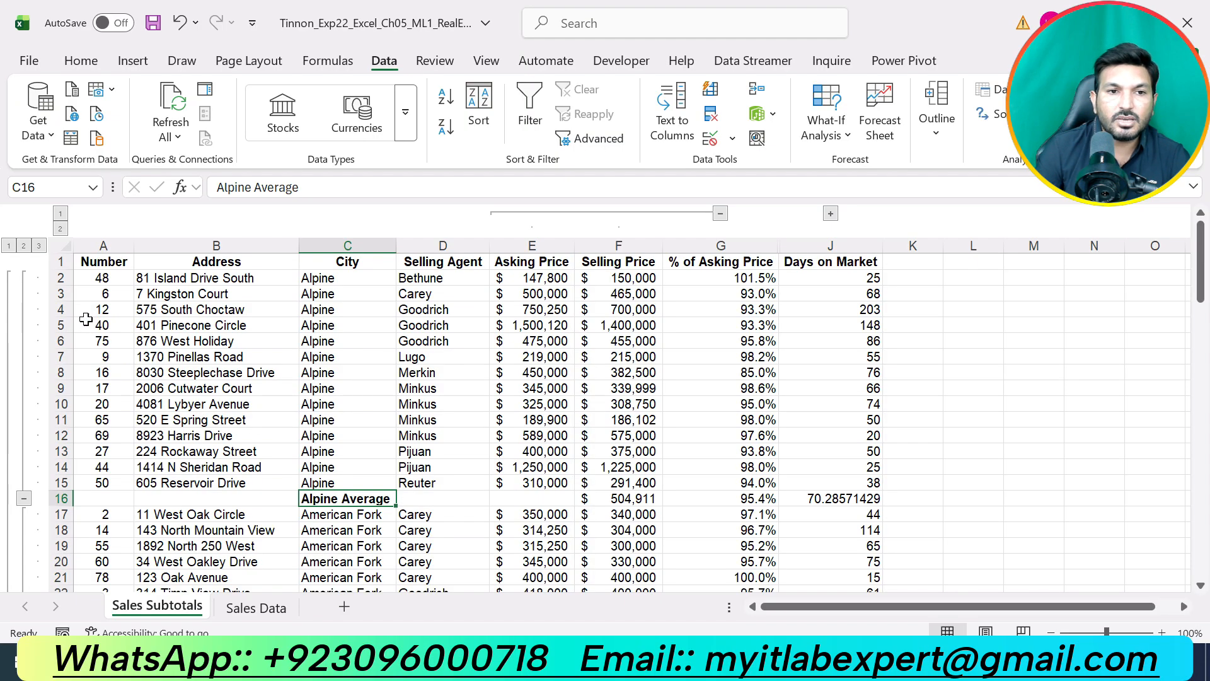
{"action": "left_click", "coordinate": [25, 246]}
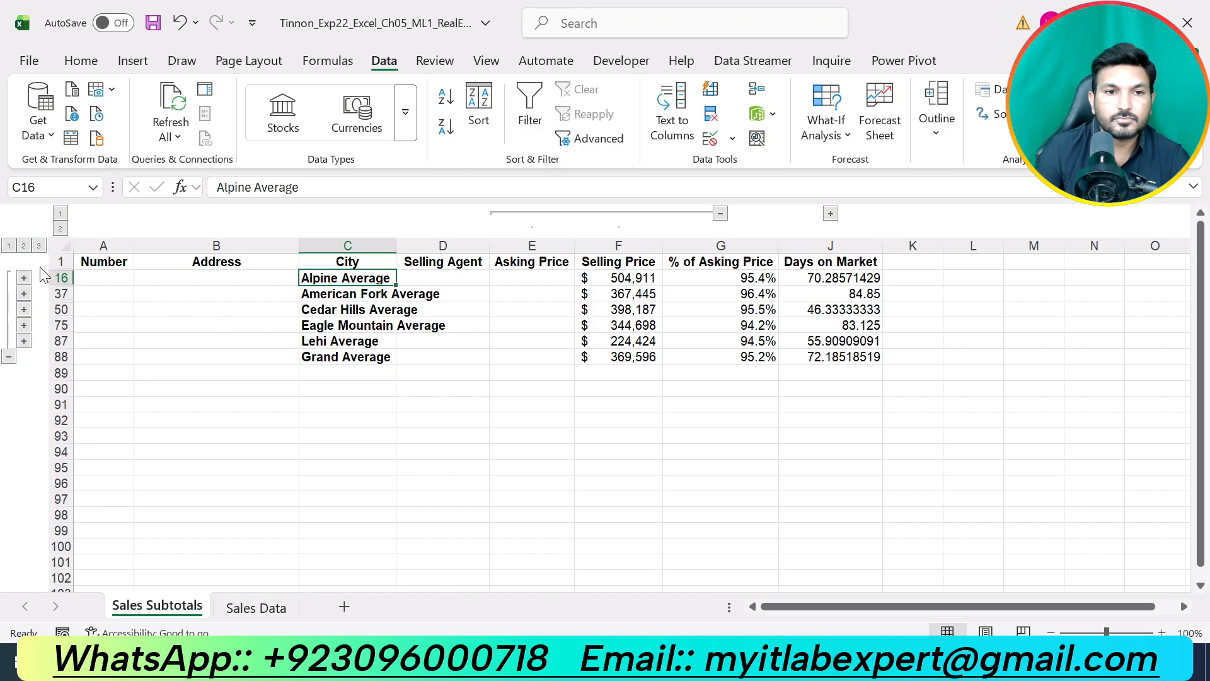
{"action": "left_click", "coordinate": [10, 247]}
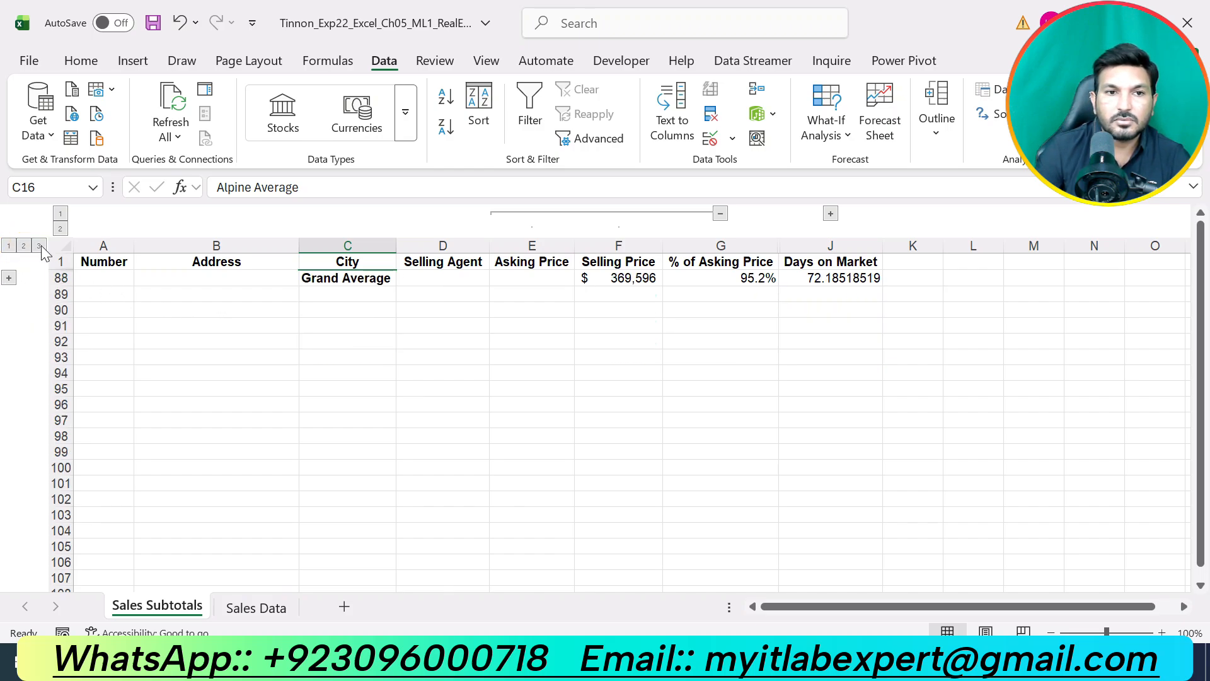
{"action": "left_click", "coordinate": [23, 245]}
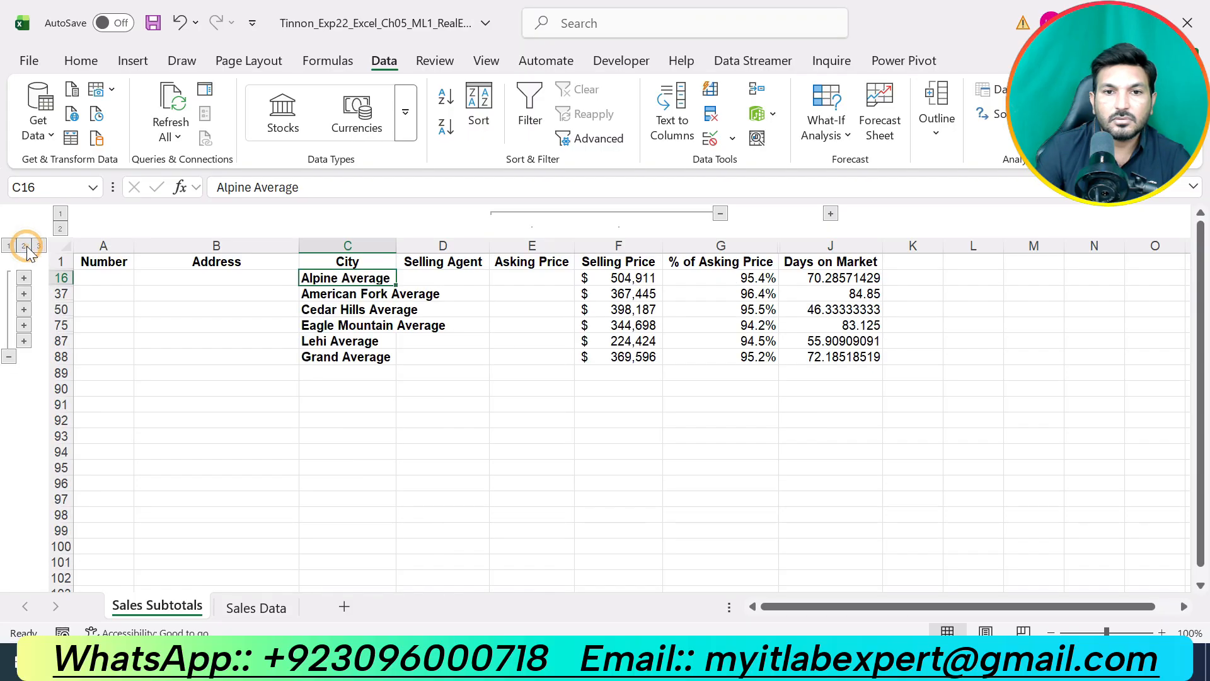
{"action": "left_click", "coordinate": [459, 417]}
Switch to the Word instructions, undo the step 4 highlight, highlight the step 5 text in yellow and read its formatting and print area requirements.
{"action": "left_click", "coordinate": [782, 660]}
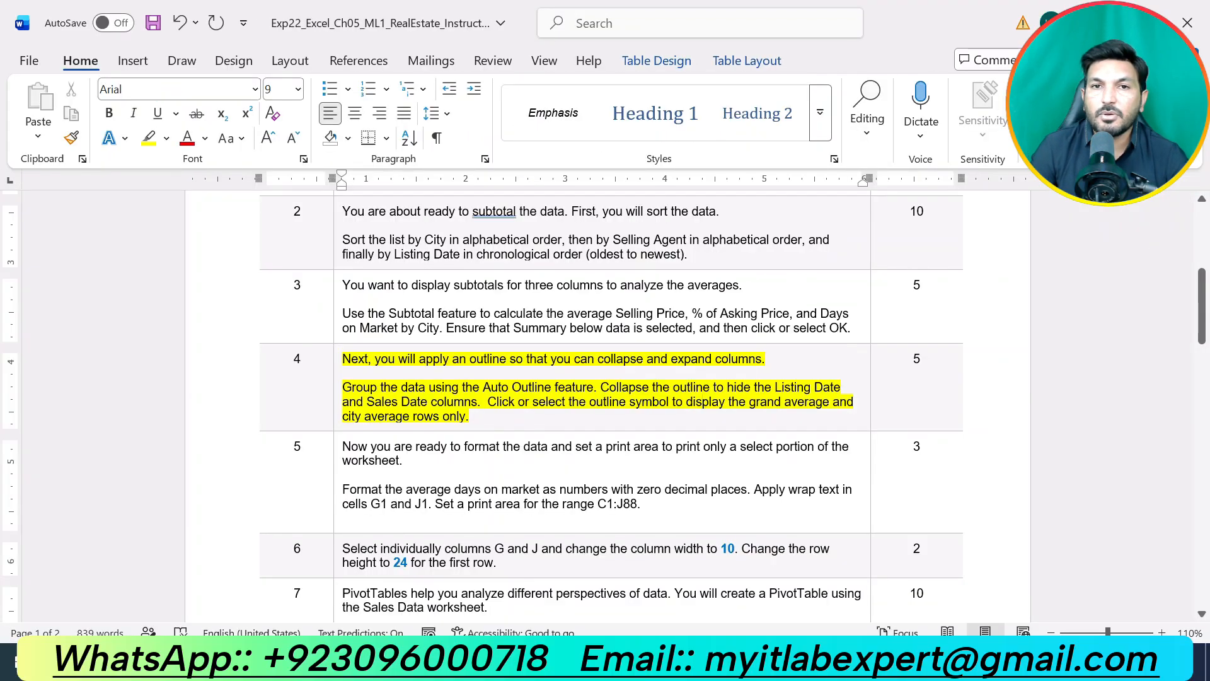
{"action": "key", "text": "ctrl+z"}
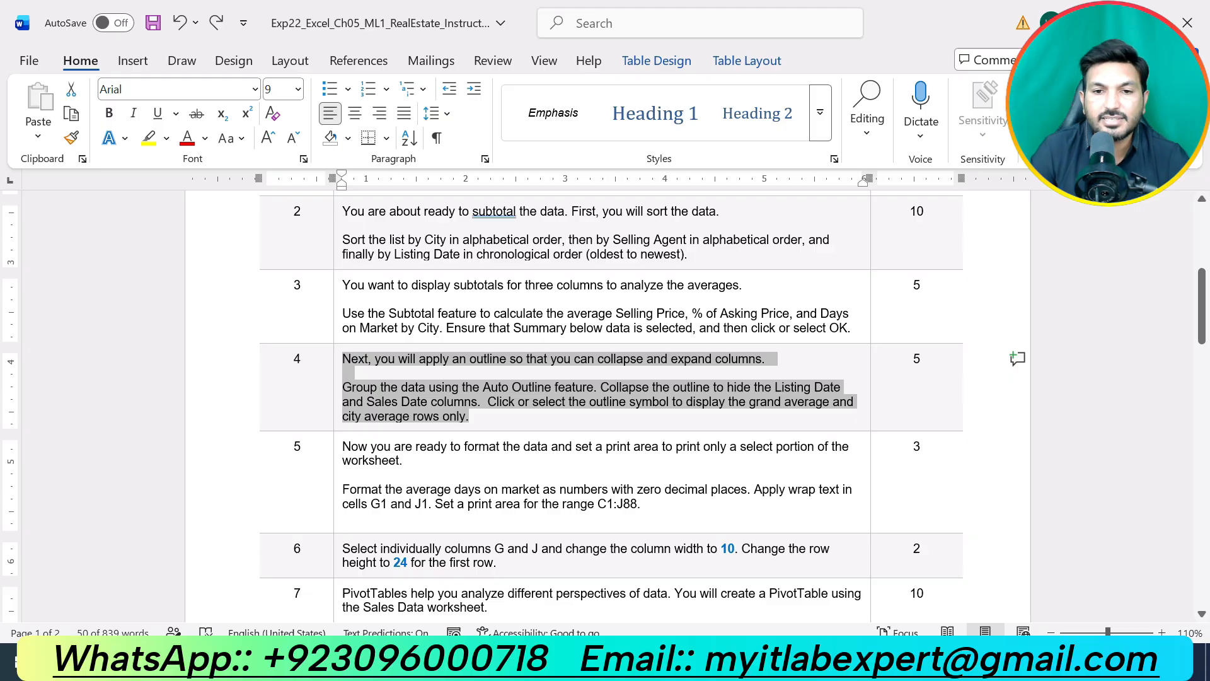
{"action": "left_click_drag", "start_coordinate": [652, 504], "coordinate": [343, 447]}
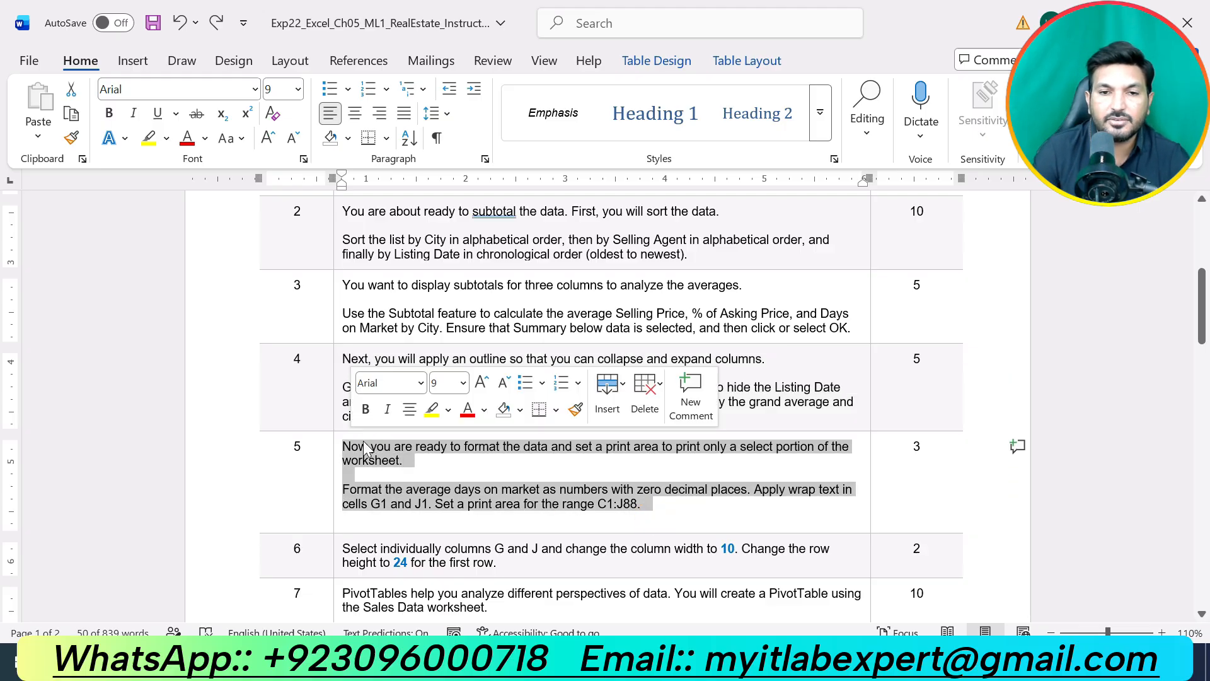
{"action": "left_click", "coordinate": [431, 412]}
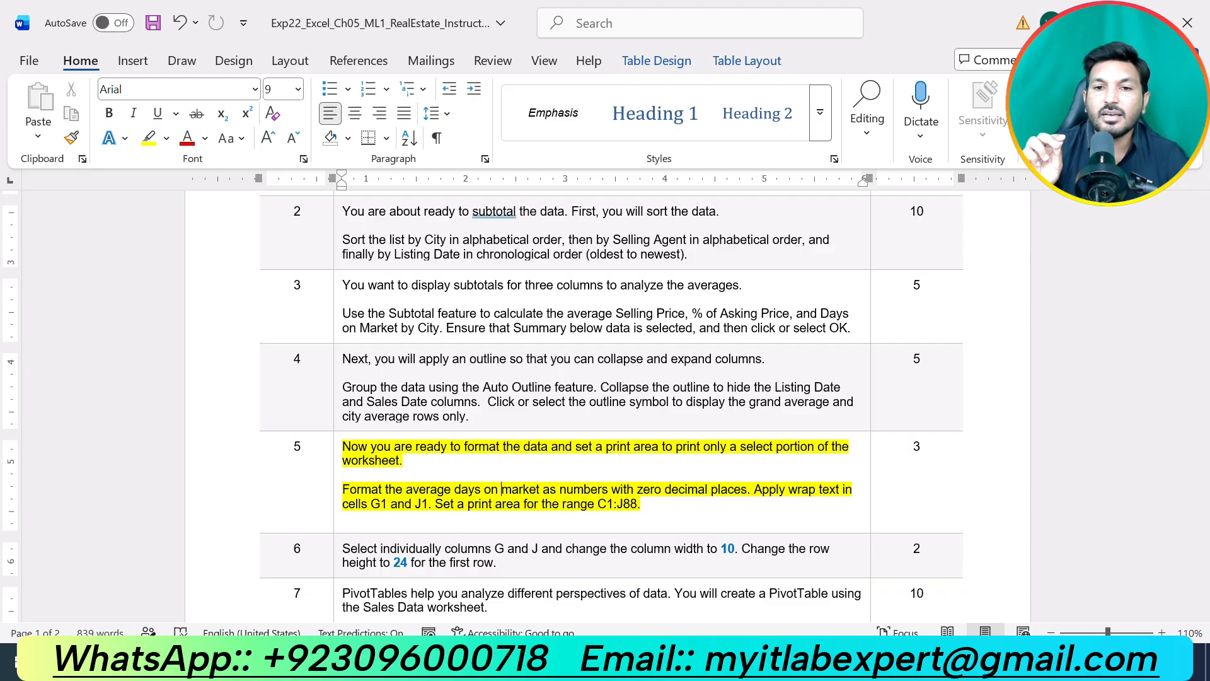
{"action": "scroll", "coordinate": [501, 292], "scroll_direction": "down", "scroll_amount": 3}
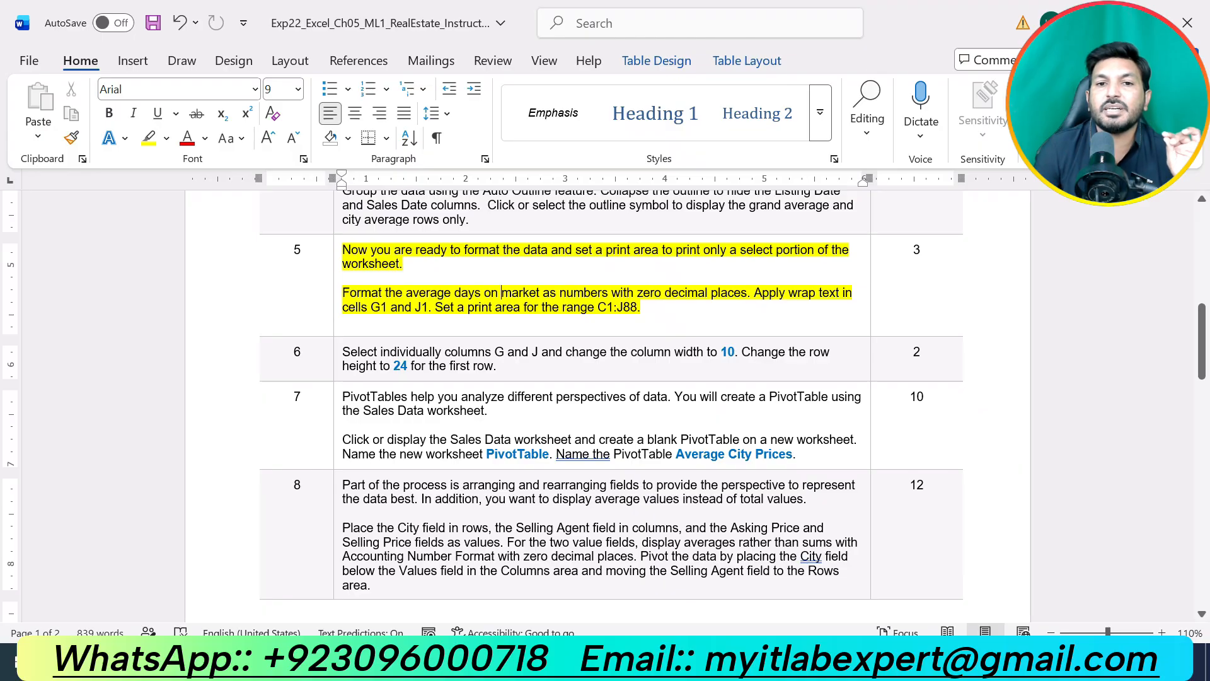
{"action": "left_click_drag", "start_coordinate": [597, 307], "coordinate": [638, 307]}
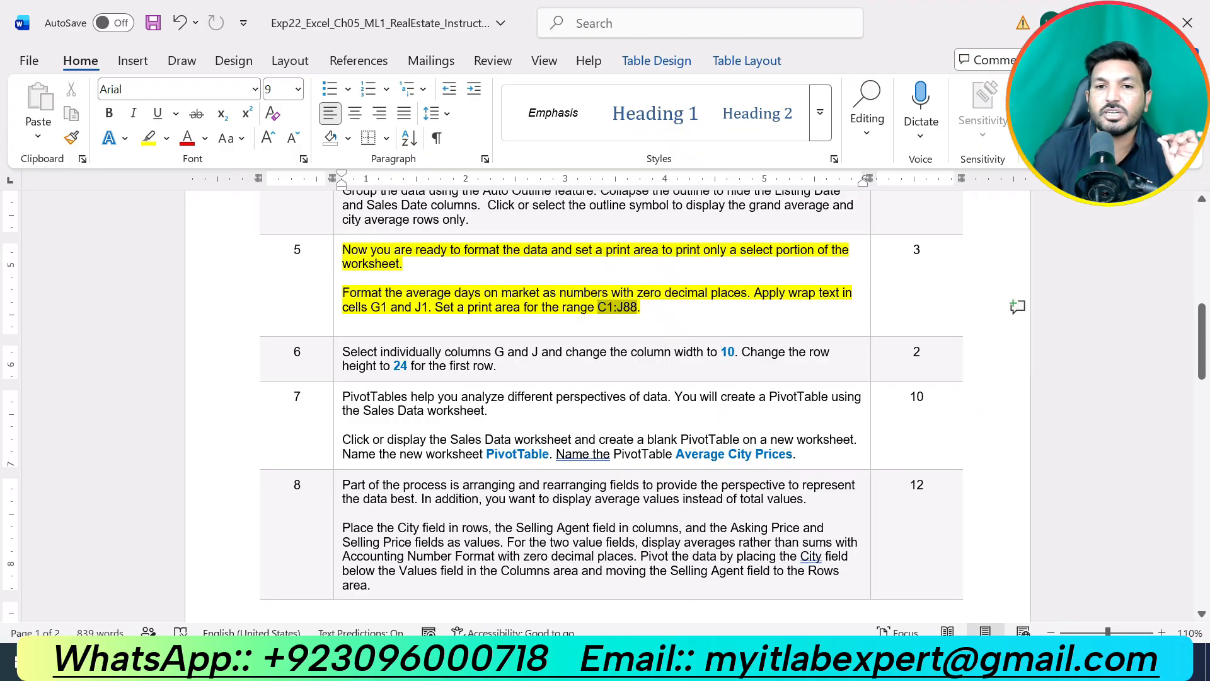
{"action": "left_click", "coordinate": [429, 398]}
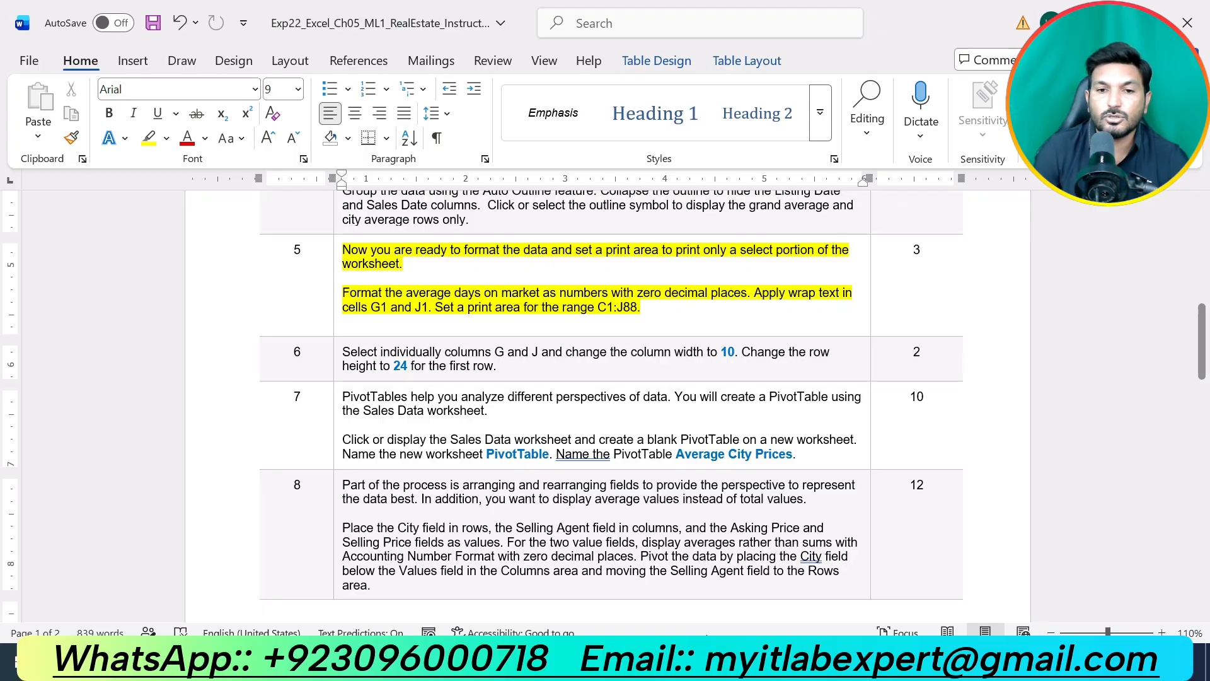
In Excel, format the average Days on Market values as Number with 0 decimal places, checking the requirement in Word.
{"action": "key", "text": "alt+Tab"}
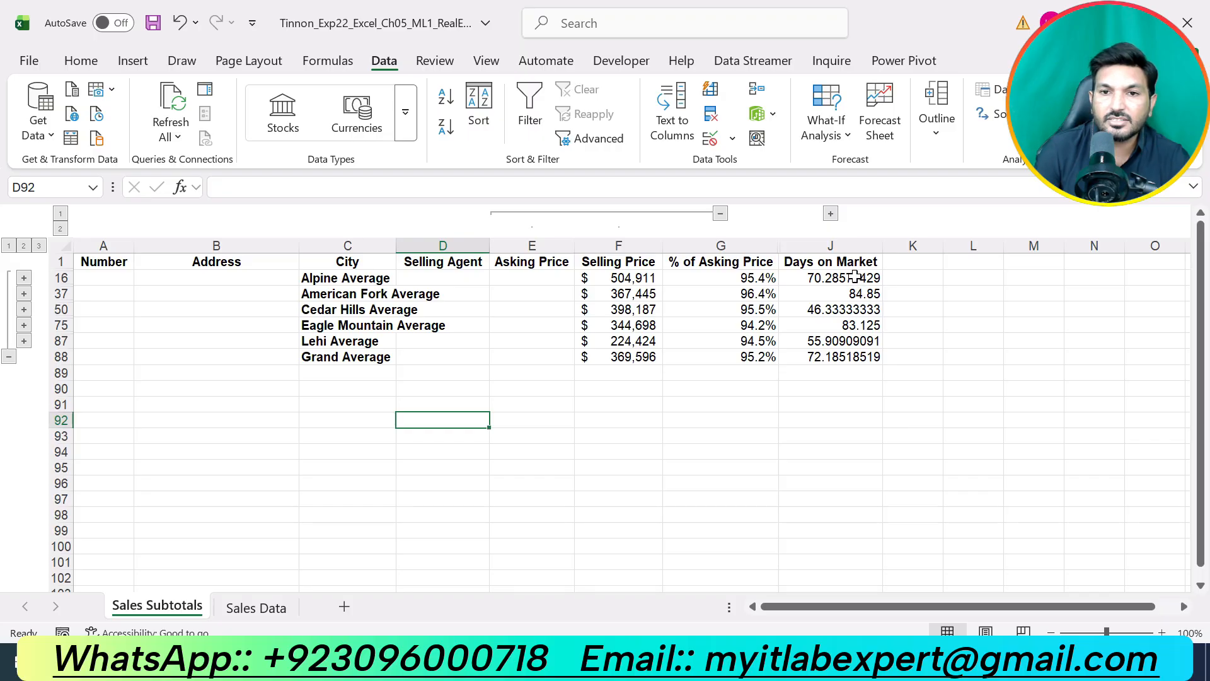
{"action": "left_click_drag", "start_coordinate": [851, 275], "coordinate": [877, 357]}
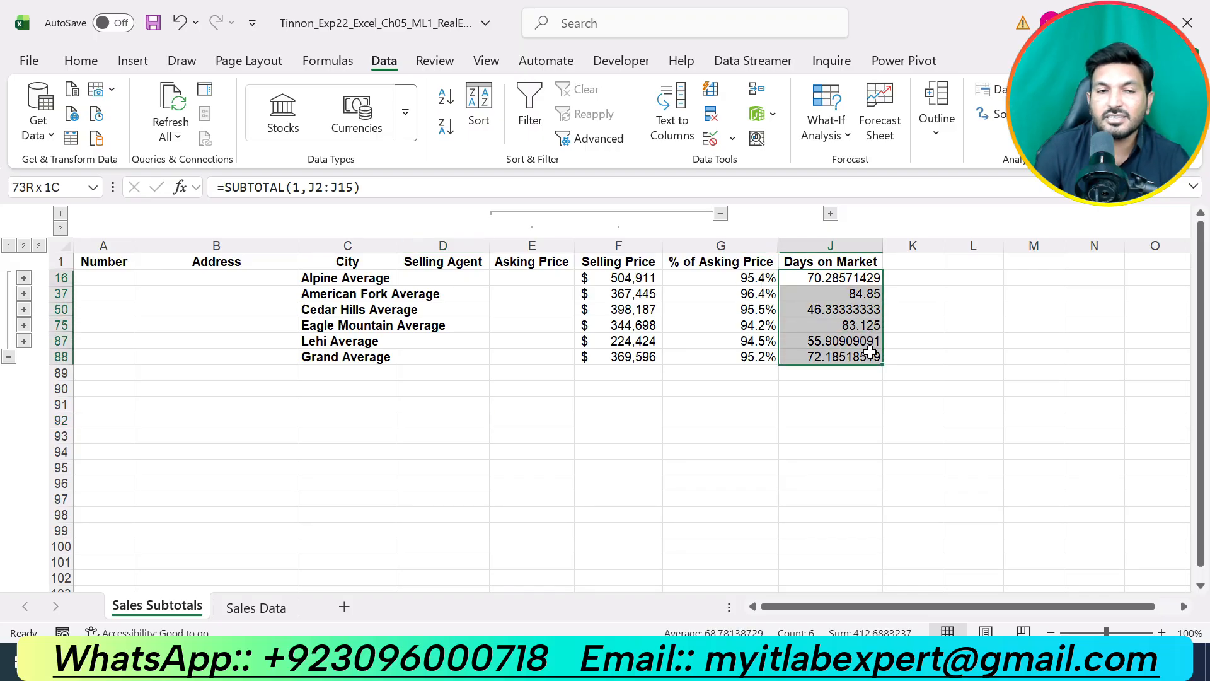
{"action": "left_click", "coordinate": [80, 61]}
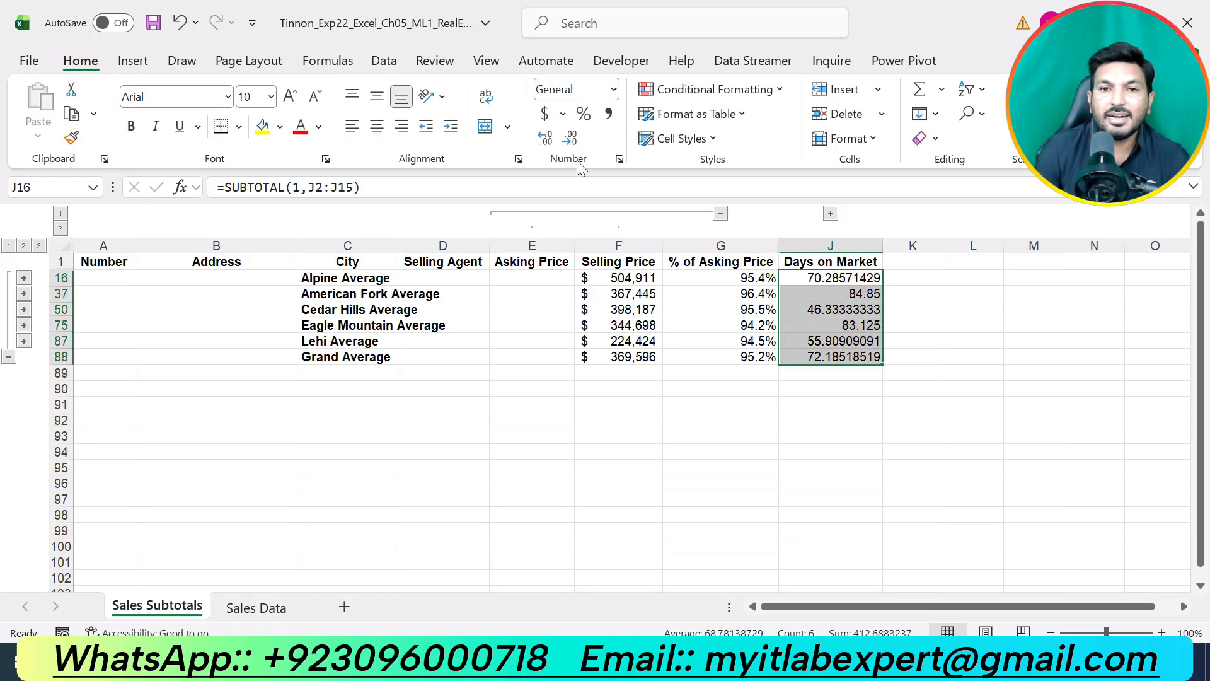
{"action": "left_click", "coordinate": [620, 159]}
{"action": "left_click", "coordinate": [295, 204]}
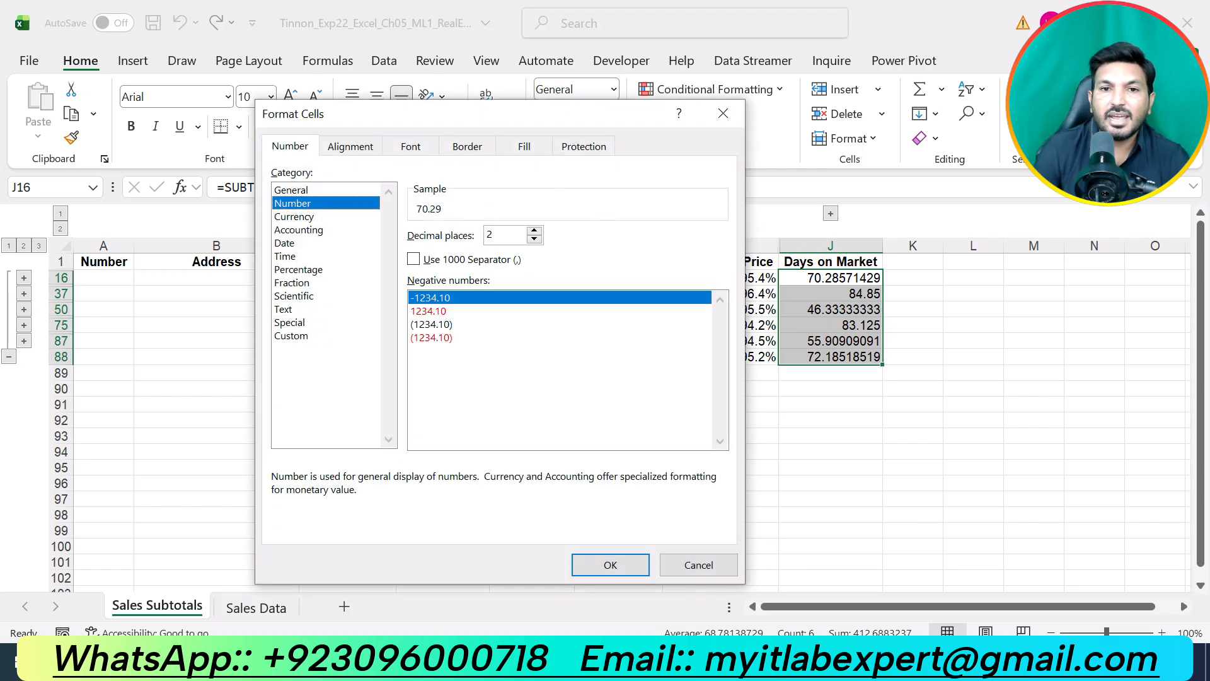
{"action": "left_click", "coordinate": [534, 238]}
{"action": "left_click", "coordinate": [535, 239]}
{"action": "key", "text": "Return"}
{"action": "key", "text": "alt+Tab"}
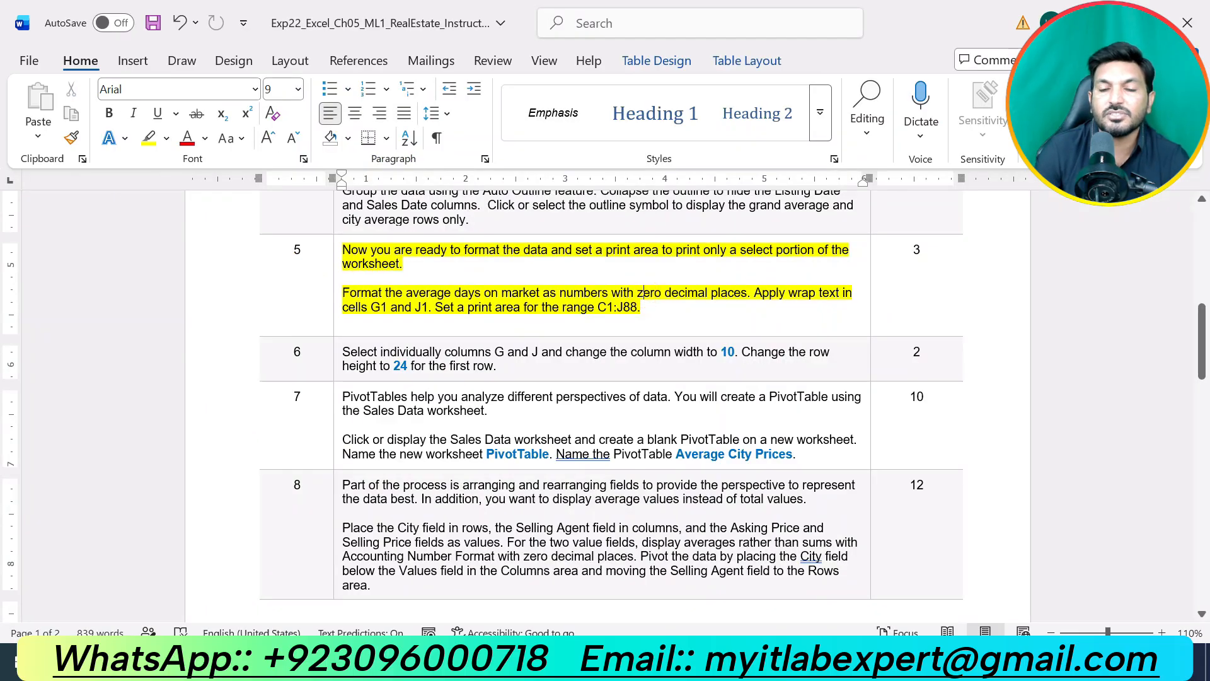
{"action": "key", "text": "alt+Tab"}
{"action": "left_click", "coordinate": [604, 562]}
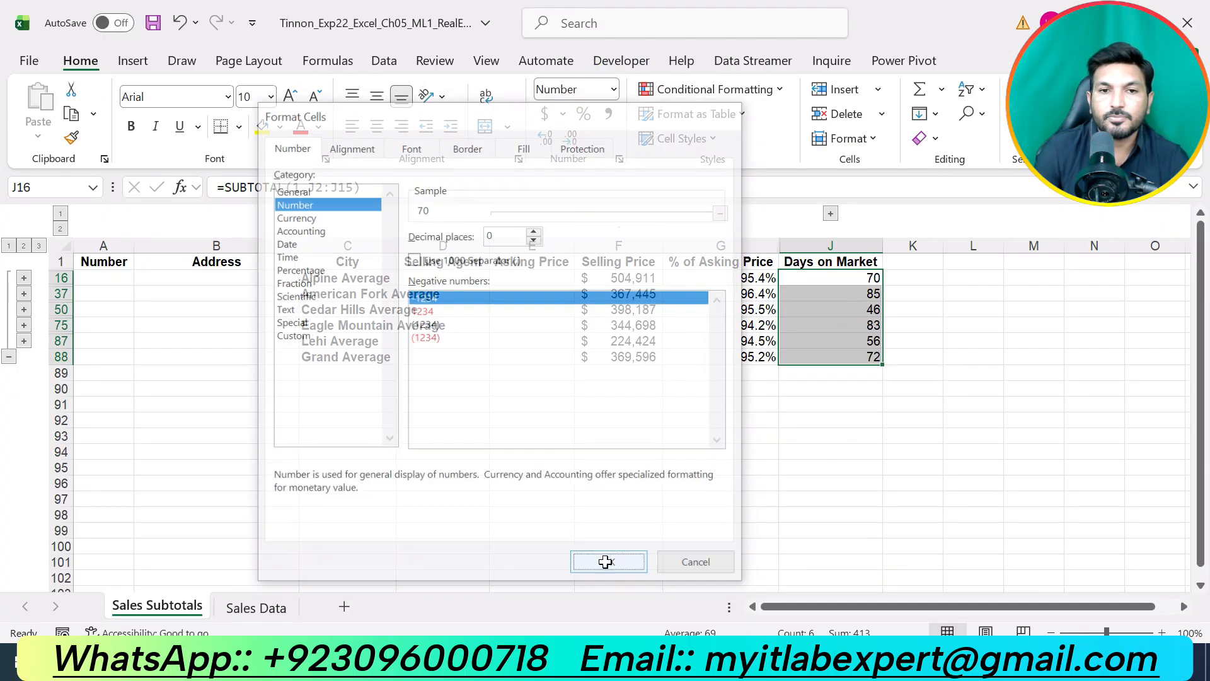
Check the step 5 text in Word, then apply wrap text to the headings in cells G1 and J1 in Excel.
{"action": "key", "text": "alt+Tab"}
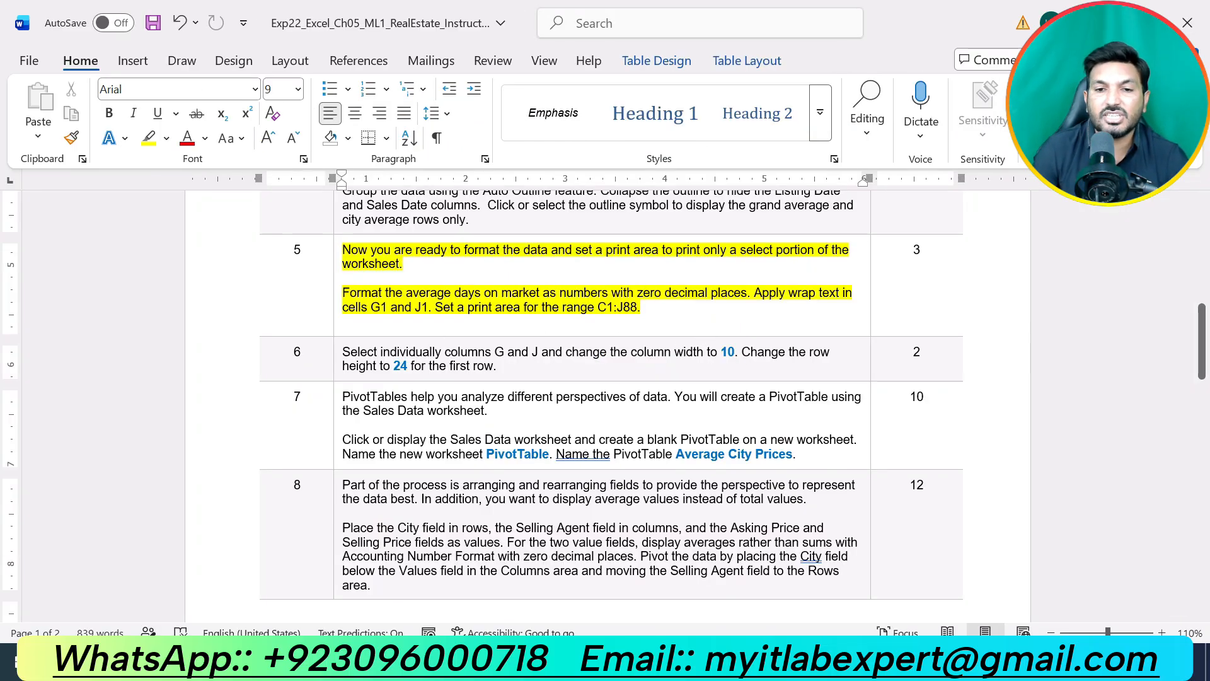
{"action": "key", "text": "alt+Tab"}
{"action": "left_click", "coordinate": [727, 261]}
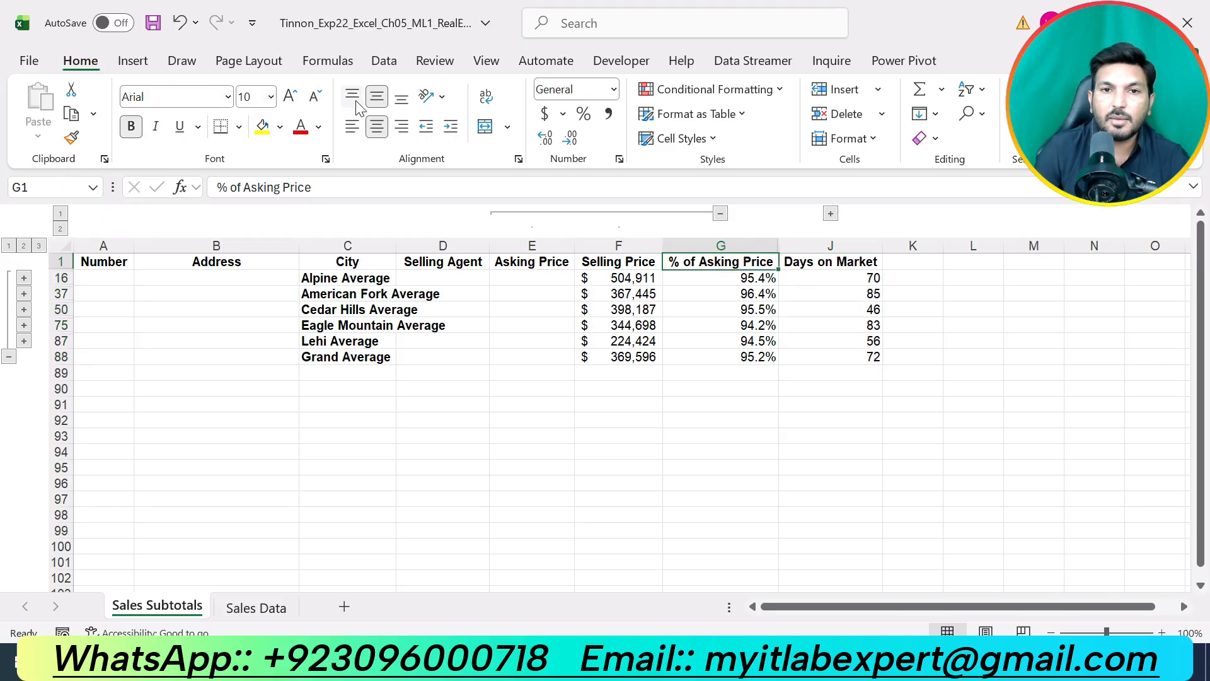
{"action": "left_click", "coordinate": [487, 98]}
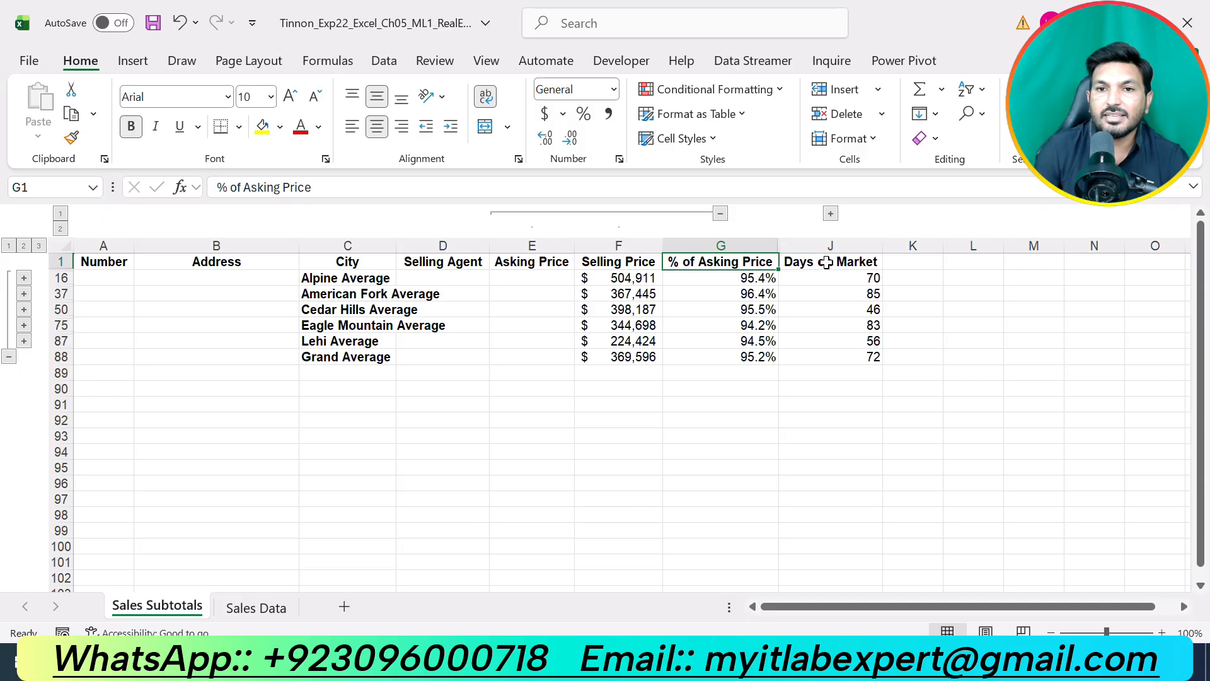
{"action": "left_click", "coordinate": [826, 263]}
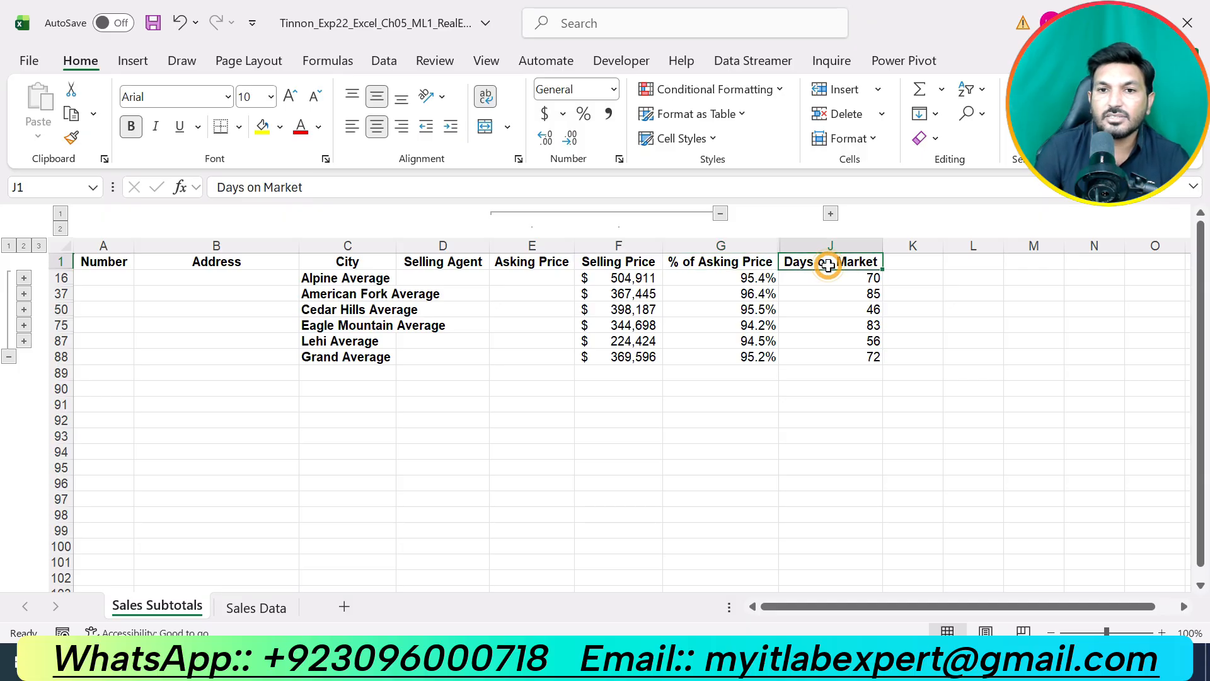
{"action": "left_click", "coordinate": [489, 101]}
Copy the range C1:J88 from step 5 in Word and set that range as the print area of the Sales Subtotals sheet in Excel.
{"action": "left_click", "coordinate": [614, 661]}
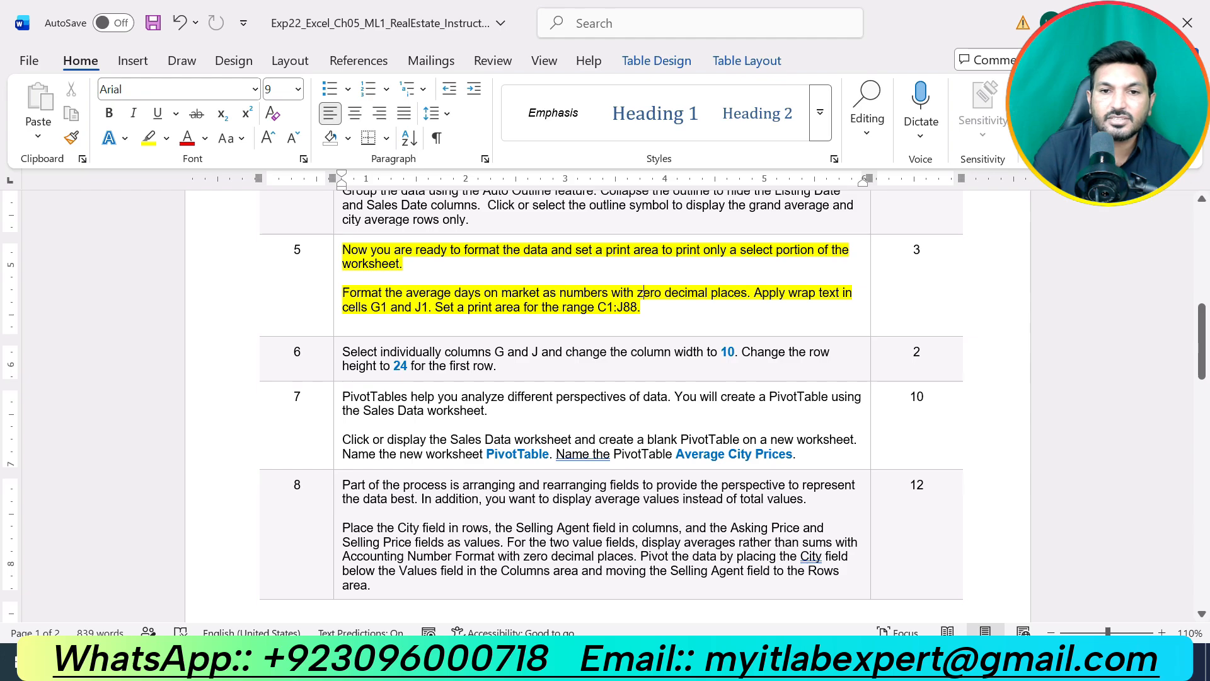
{"action": "left_click_drag", "start_coordinate": [597, 307], "coordinate": [638, 307]}
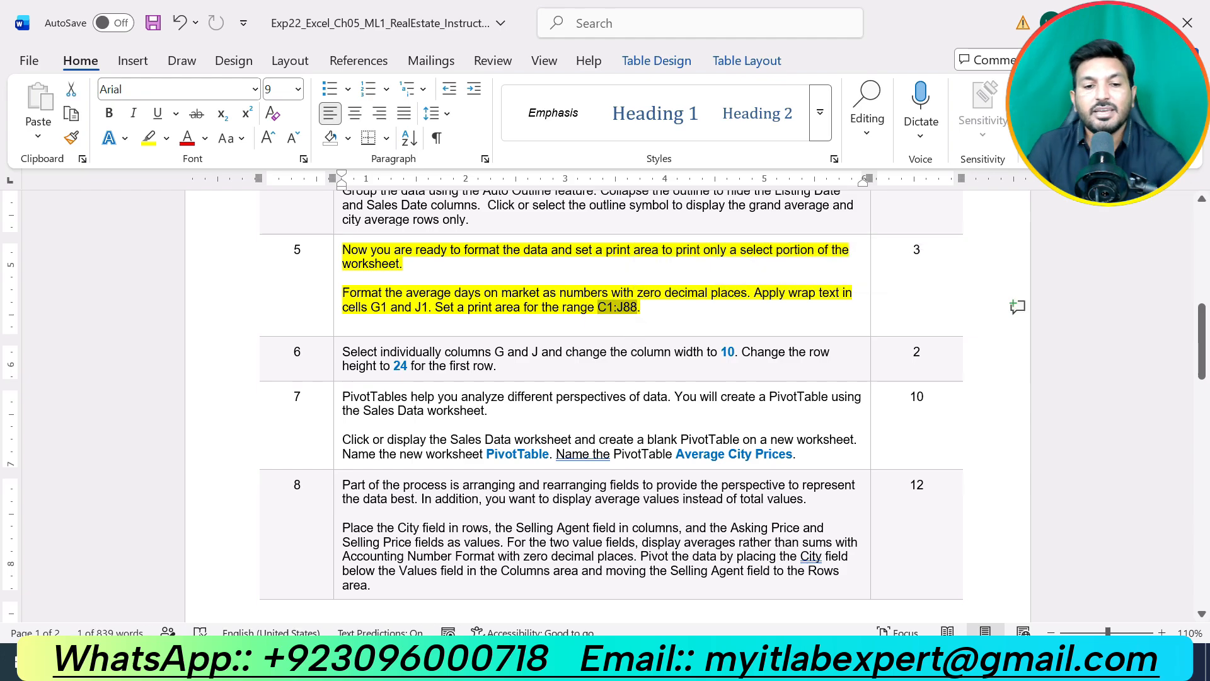
{"action": "key", "text": "ctrl+c"}
{"action": "key", "text": "alt+Tab"}
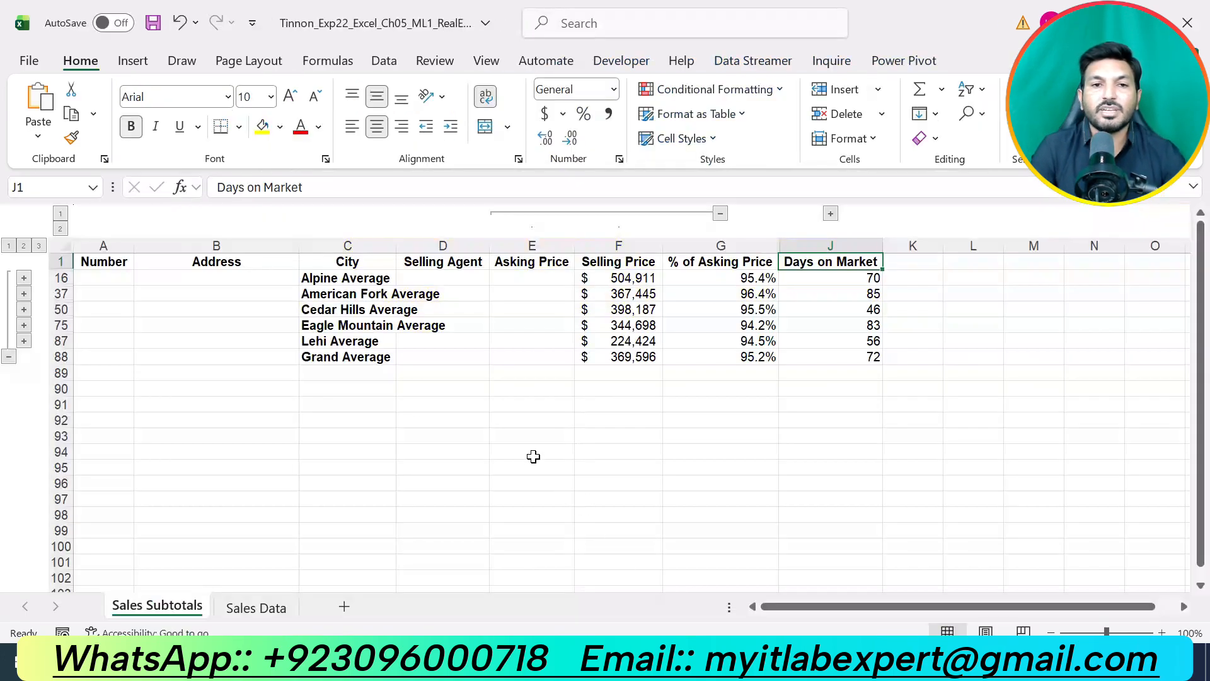
{"action": "left_click", "coordinate": [50, 188]}
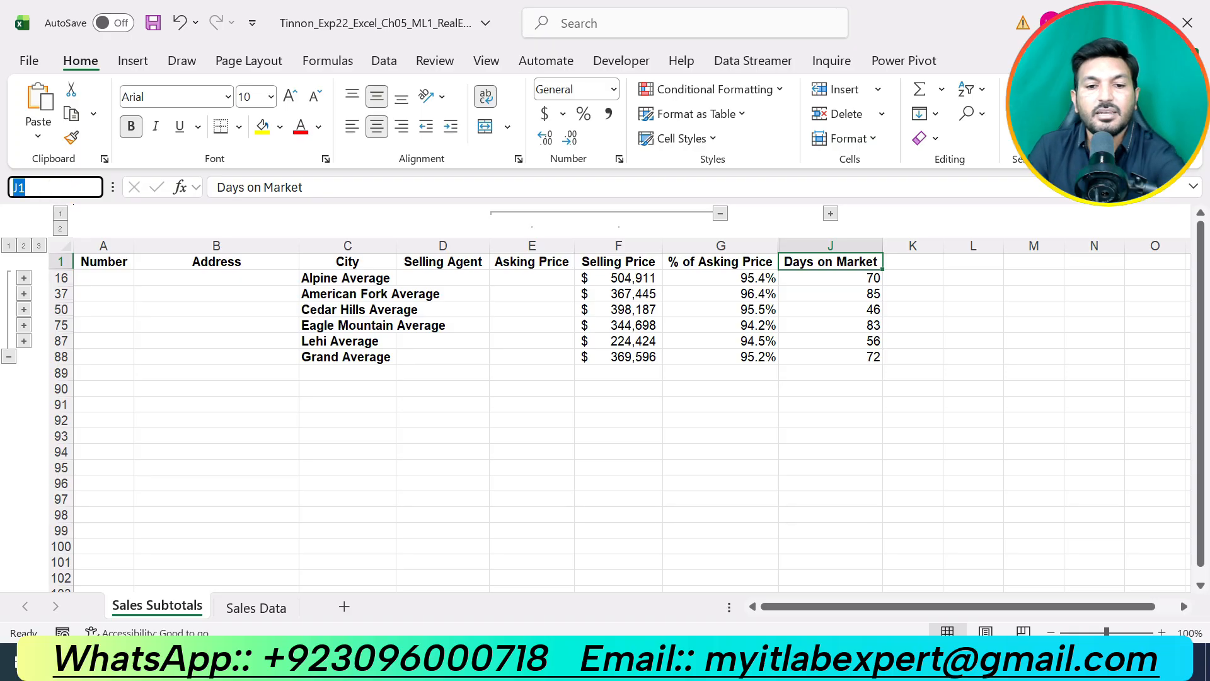
{"action": "key", "text": "ctrl+v"}
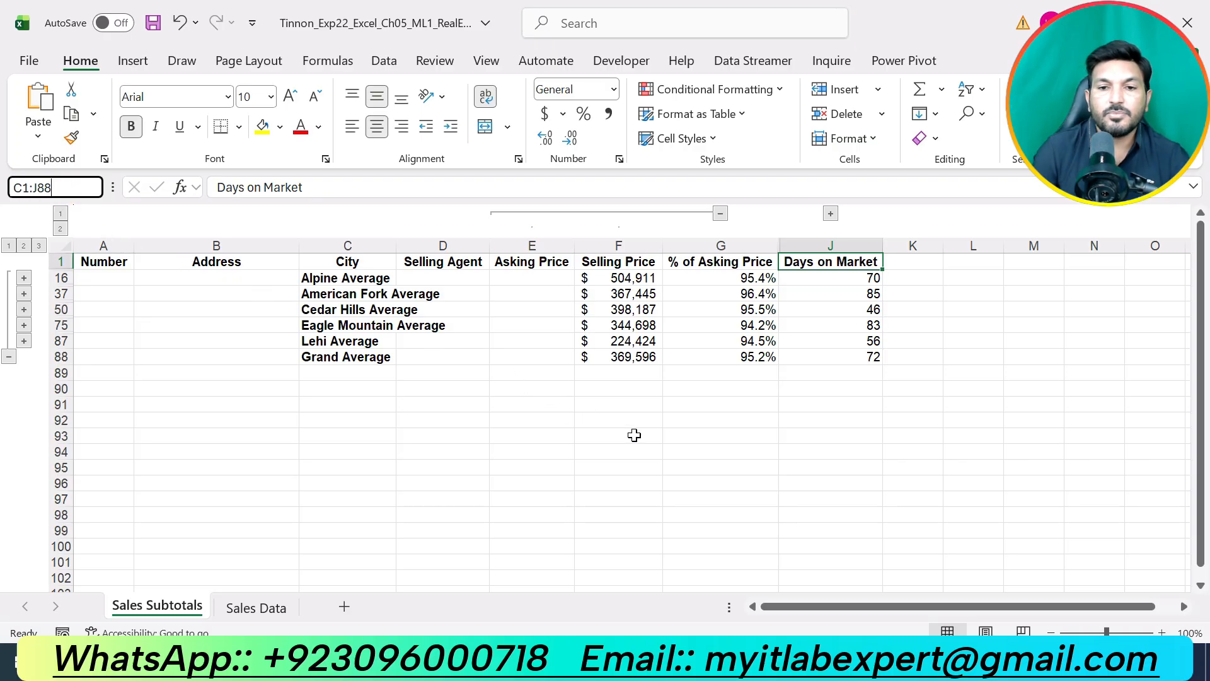
{"action": "key", "text": "Return"}
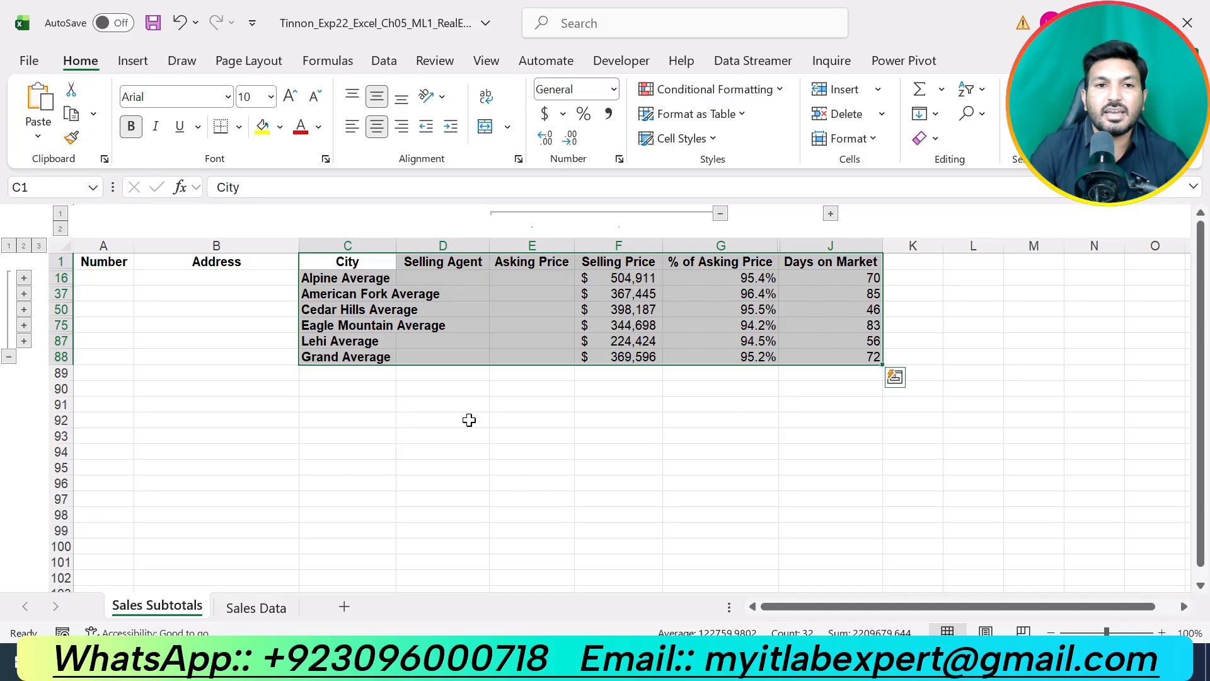
{"action": "left_click", "coordinate": [249, 61]}
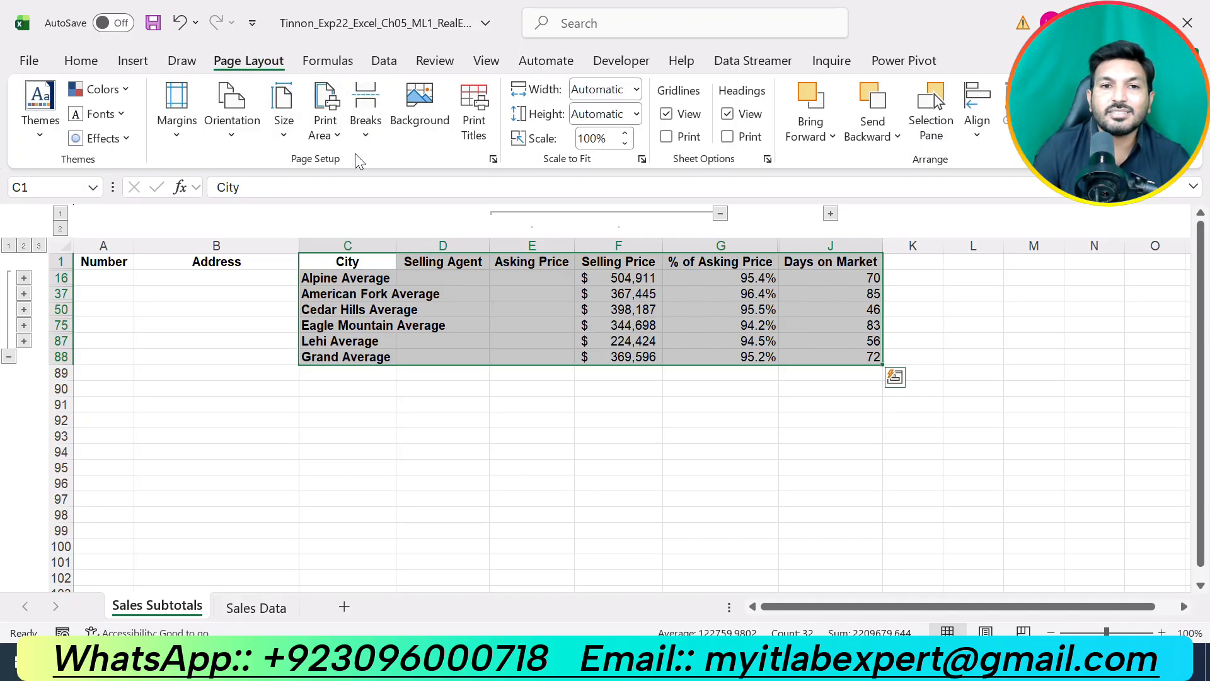
{"action": "left_click", "coordinate": [326, 135]}
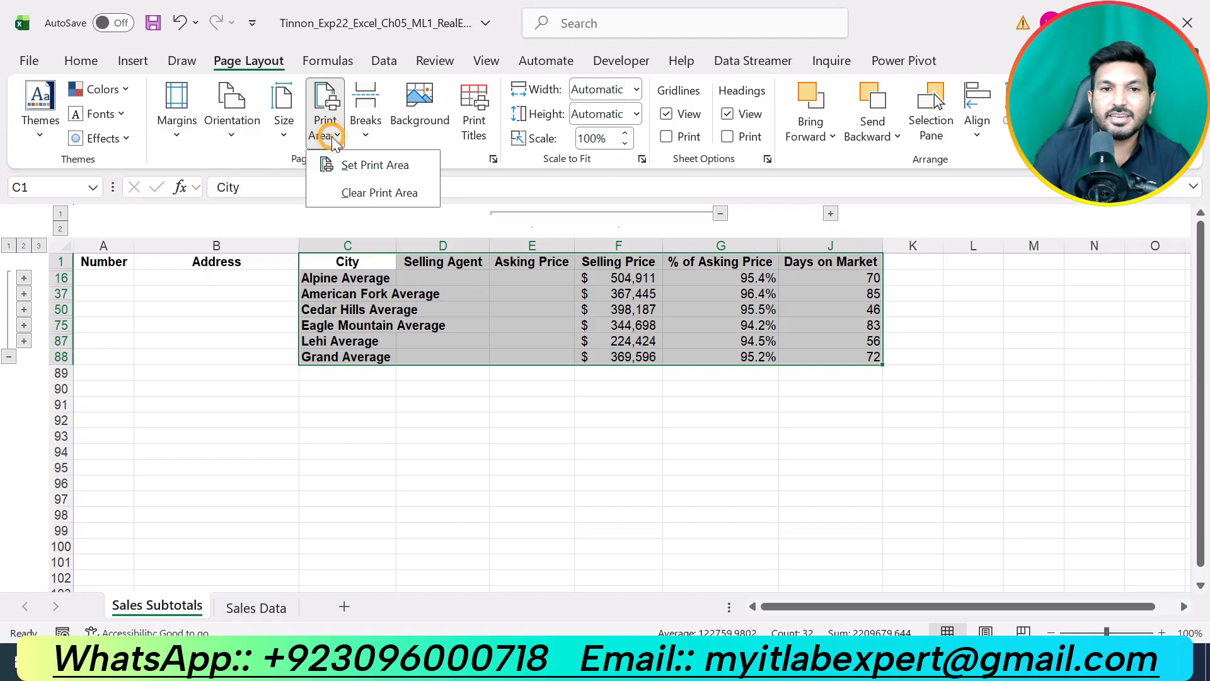
{"action": "left_click", "coordinate": [381, 167]}
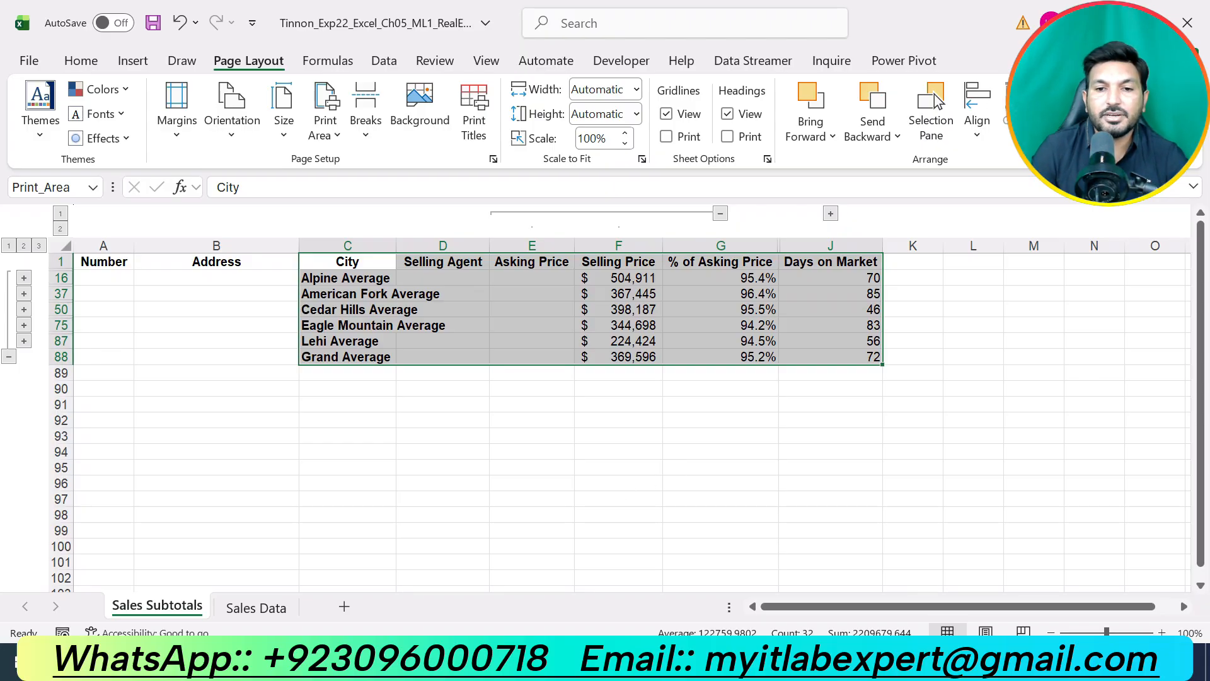
Switch to the Word instructions, undo the step 5 highlight and highlight the step 6 text in yellow.
{"action": "left_click", "coordinate": [568, 662]}
{"action": "key", "text": "ctrl+z"}
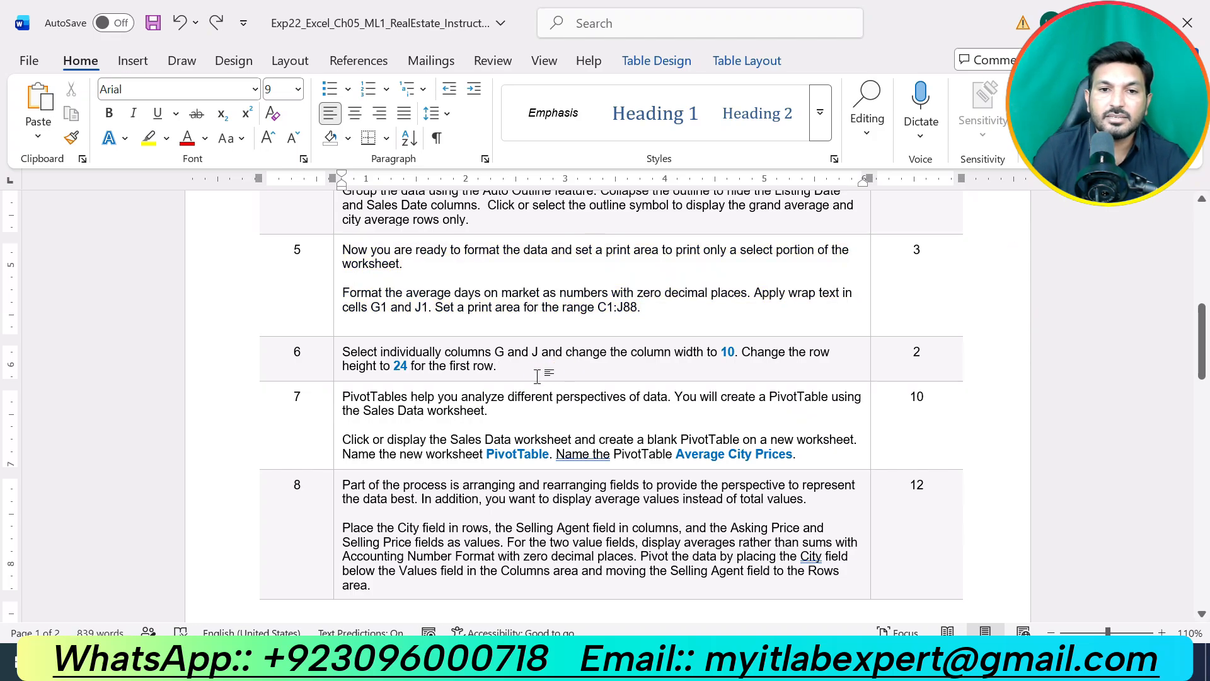
{"action": "triple_click", "coordinate": [522, 363]}
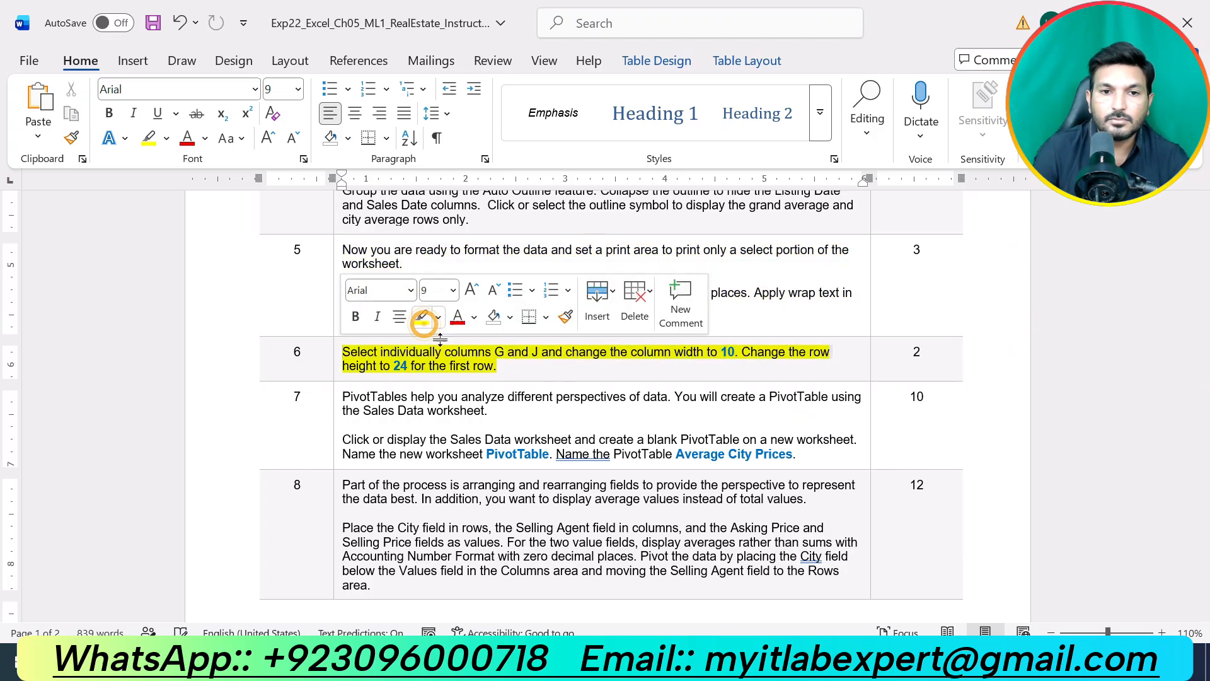
{"action": "left_click", "coordinate": [424, 317]}
{"action": "left_click", "coordinate": [473, 366]}
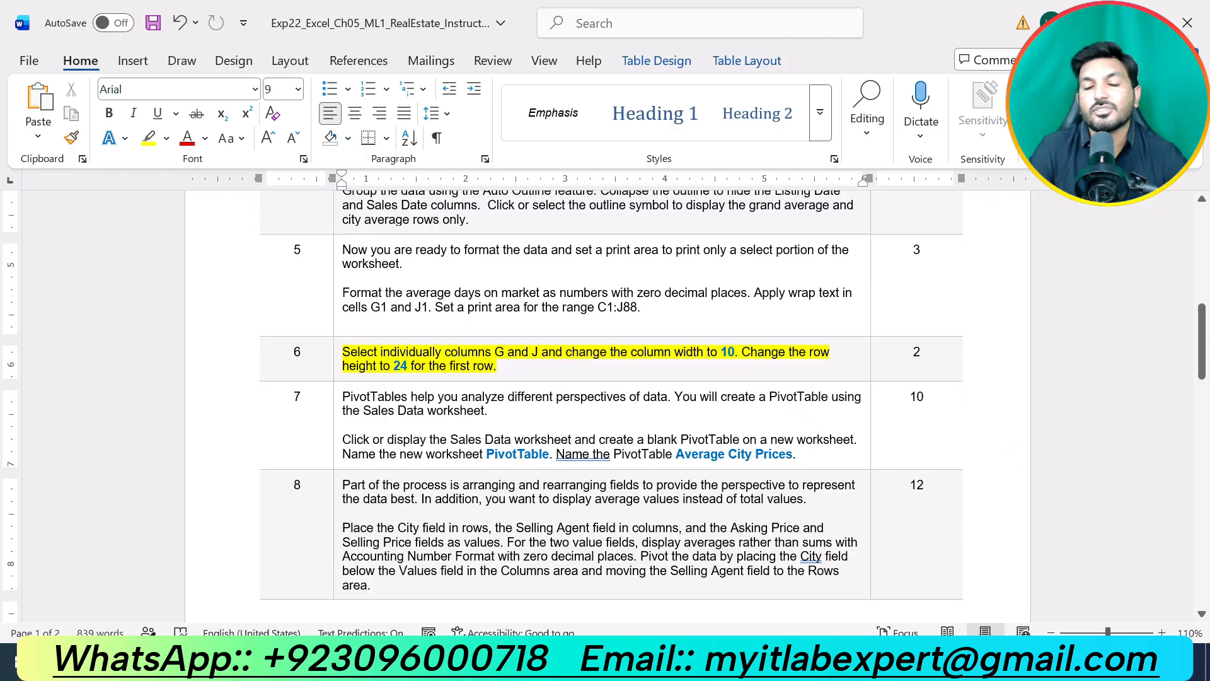
Switch to Excel and set the width of column G, % of Asking Price, to 10.
{"action": "key", "text": "alt+Tab"}
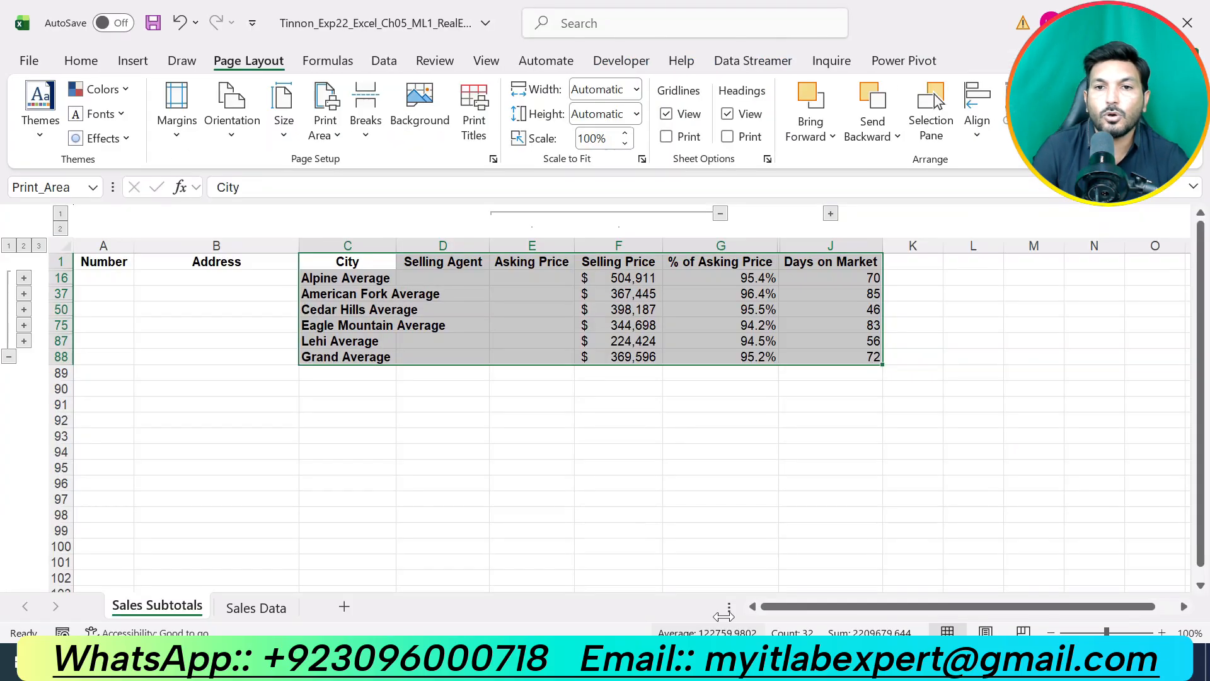
{"action": "left_click", "coordinate": [731, 247]}
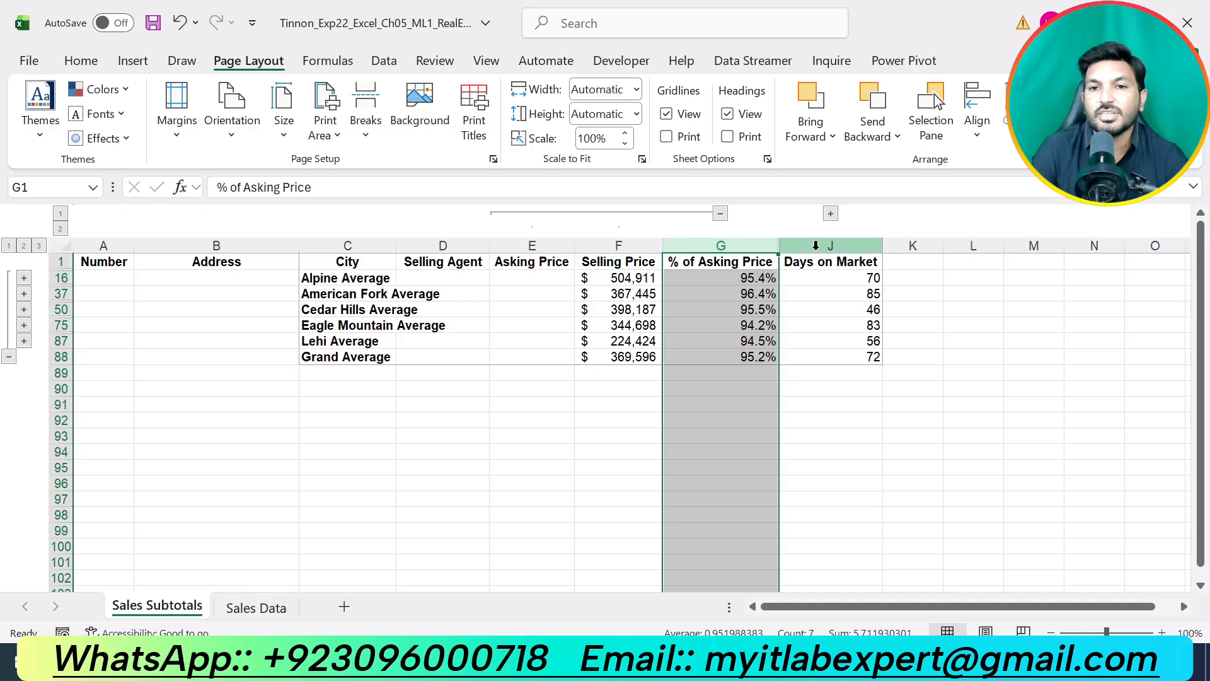
{"action": "left_click", "coordinate": [813, 246]}
{"action": "left_click", "coordinate": [736, 246]}
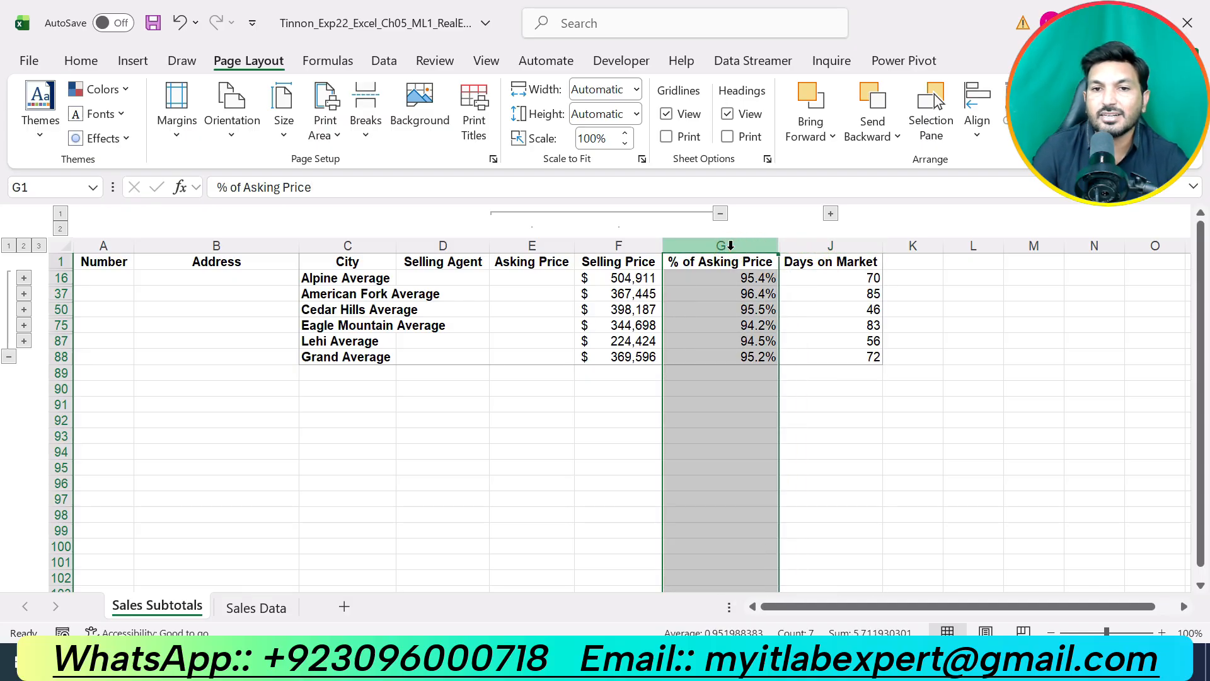
{"action": "right_click", "coordinate": [730, 246]}
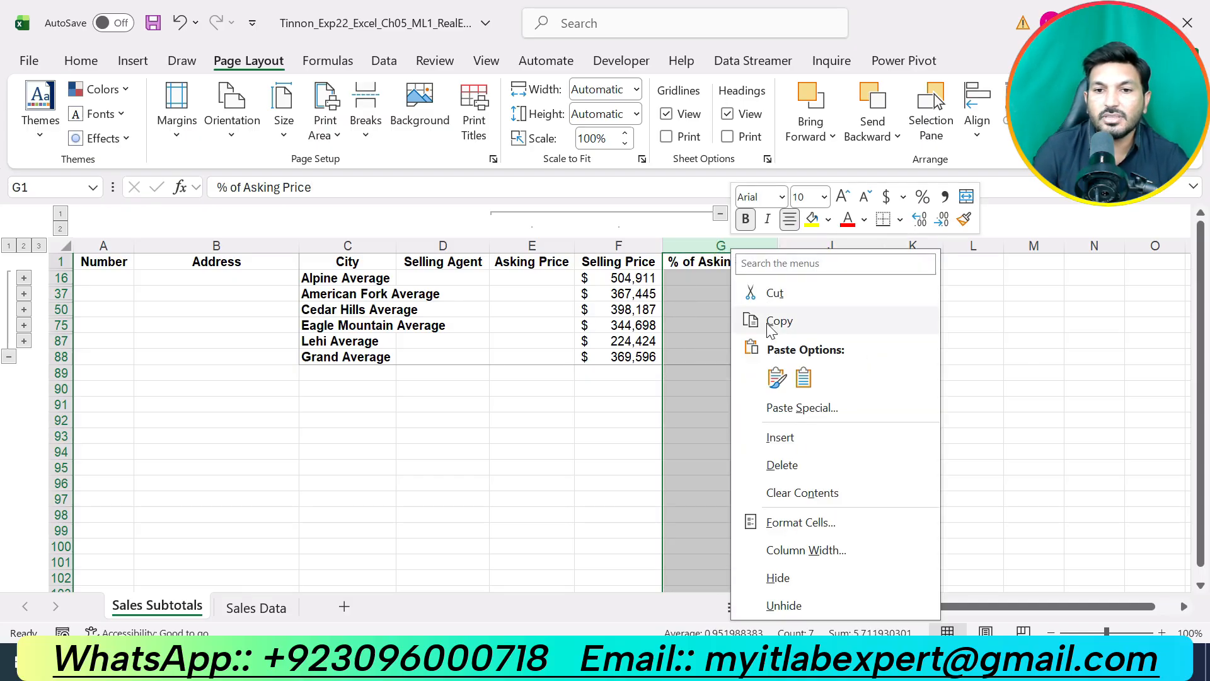
{"action": "left_click", "coordinate": [807, 550]}
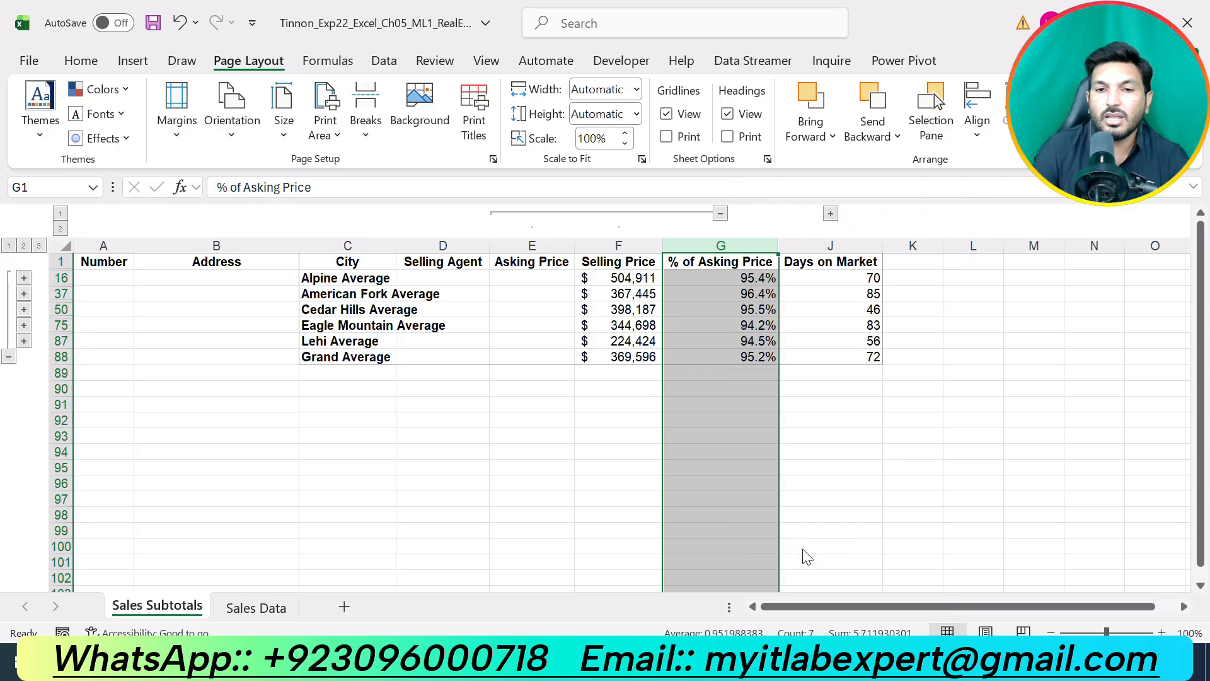
{"action": "type", "text": "10"}
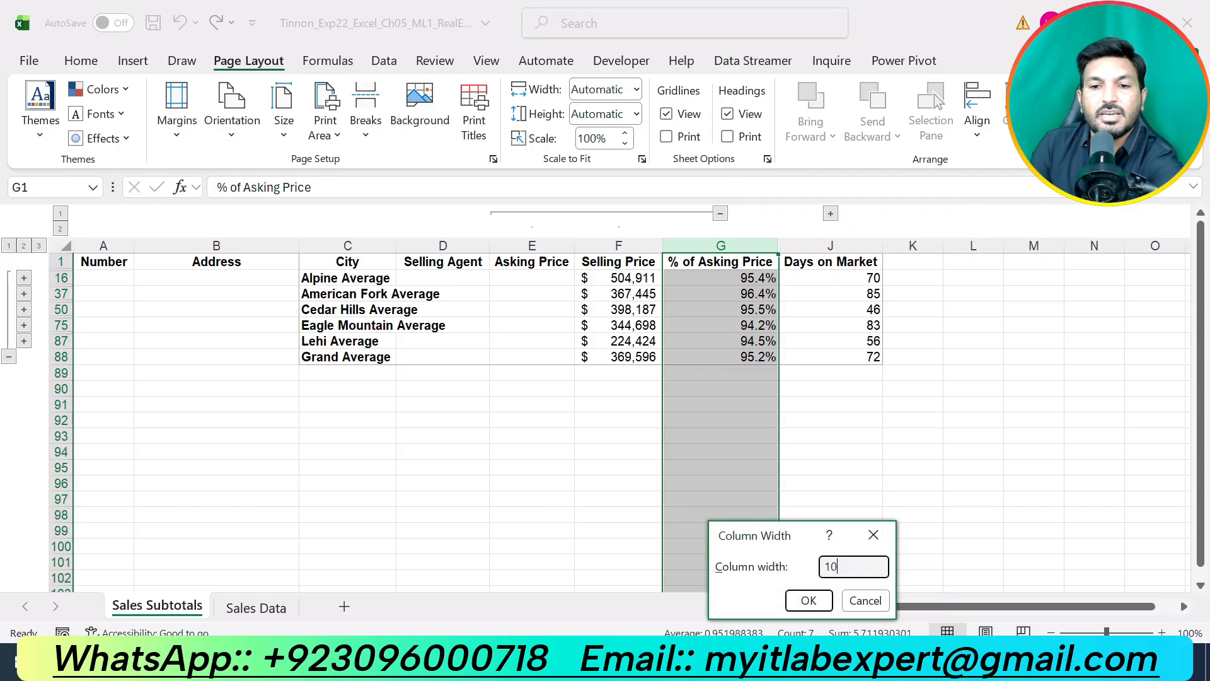
{"action": "left_click", "coordinate": [800, 602]}
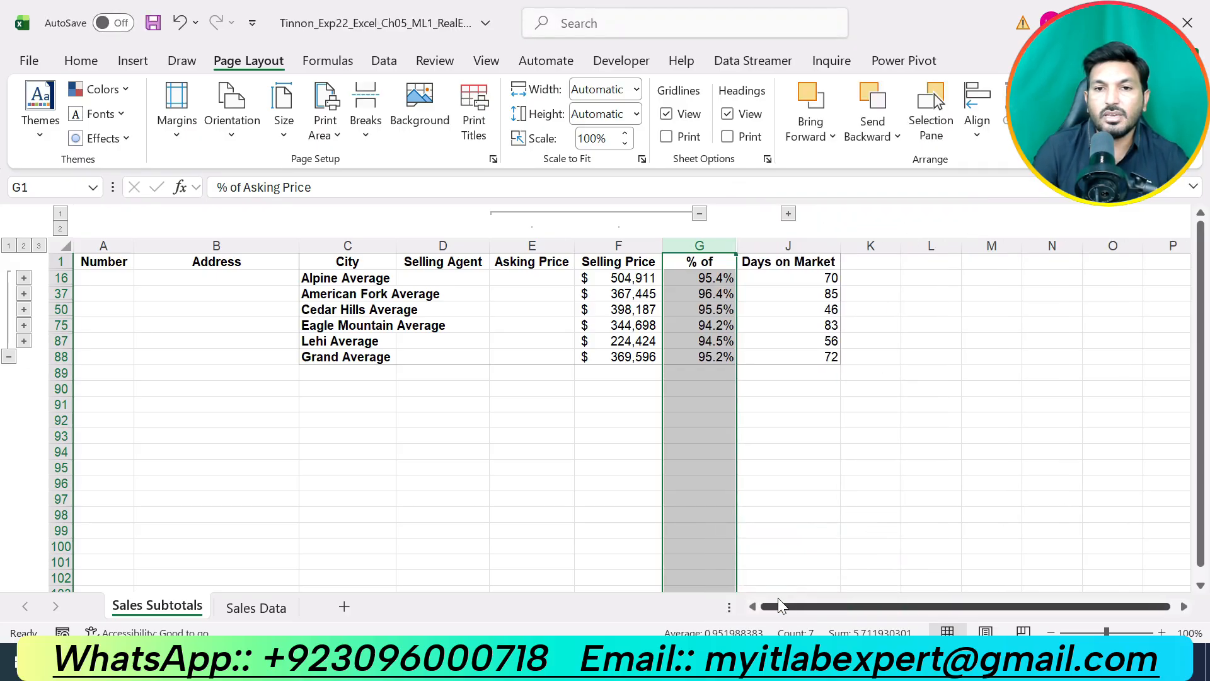
Set the width of column J, Days on Market, to 10.
{"action": "left_click", "coordinate": [767, 240]}
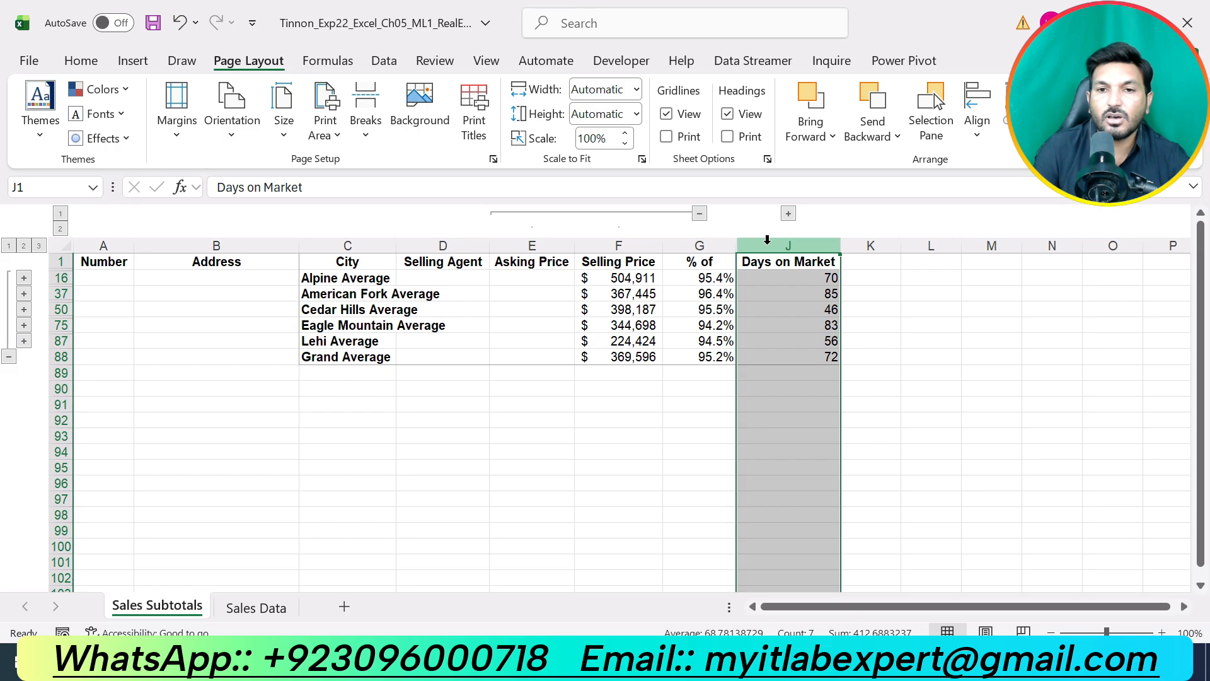
{"action": "right_click", "coordinate": [768, 240]}
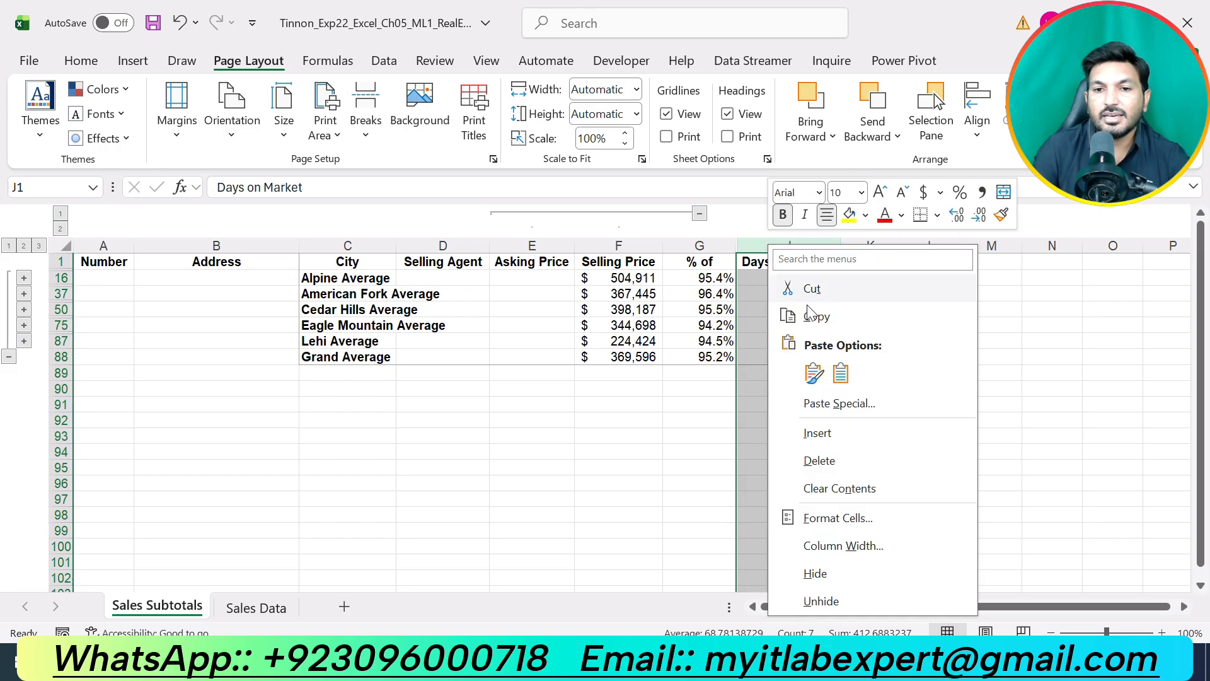
{"action": "left_click", "coordinate": [832, 548]}
{"action": "type", "text": "10"}
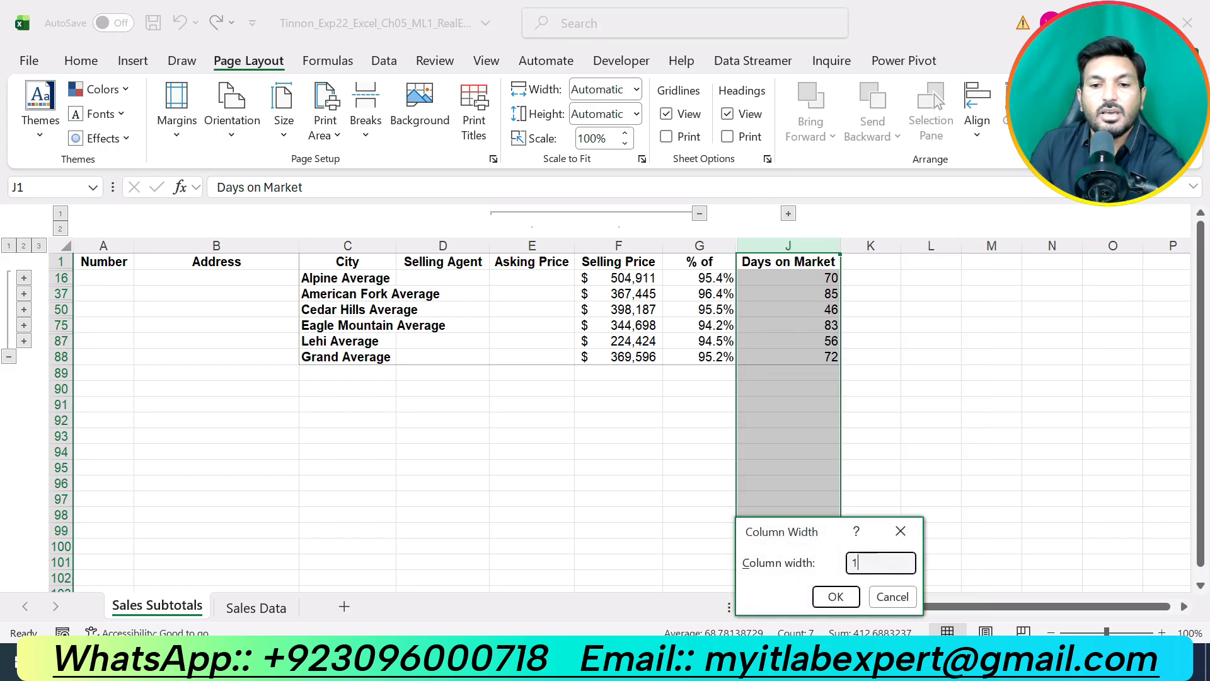
{"action": "left_click", "coordinate": [826, 598]}
{"action": "left_click", "coordinate": [636, 455]}
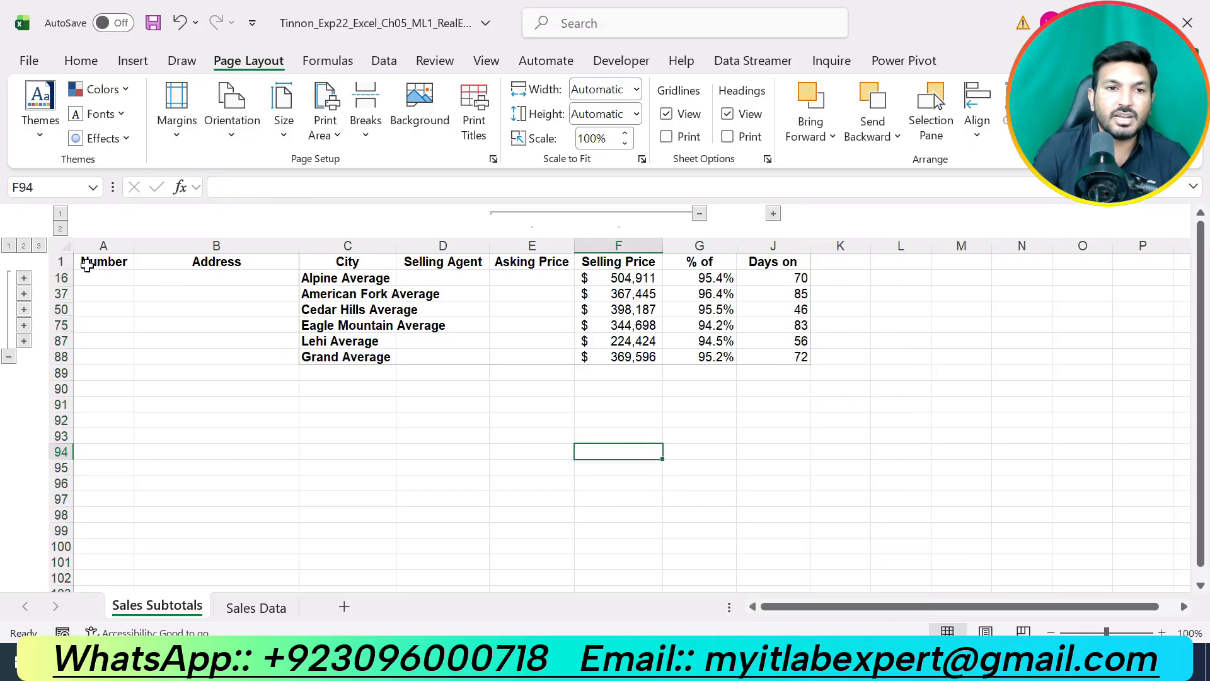
Set the height of row 1 to 24 in Excel, checking the step 6 requirement in Word, and return to the Word instructions.
{"action": "left_click", "coordinate": [60, 261]}
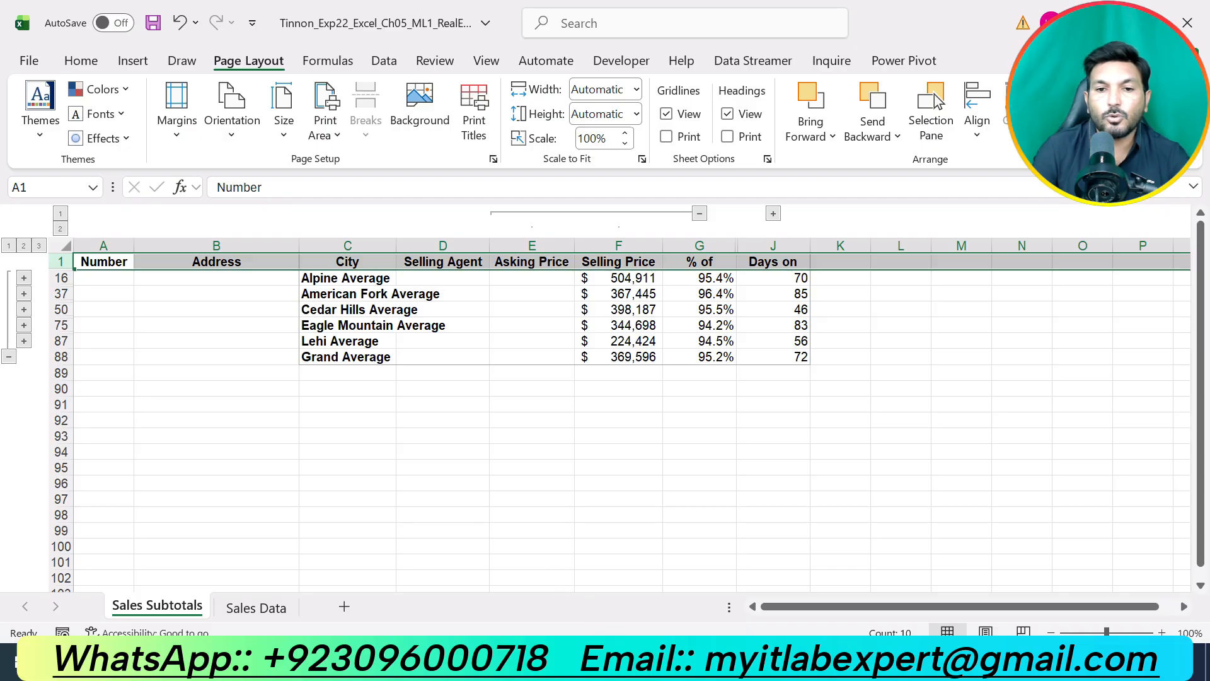
{"action": "key", "text": "alt+Tab"}
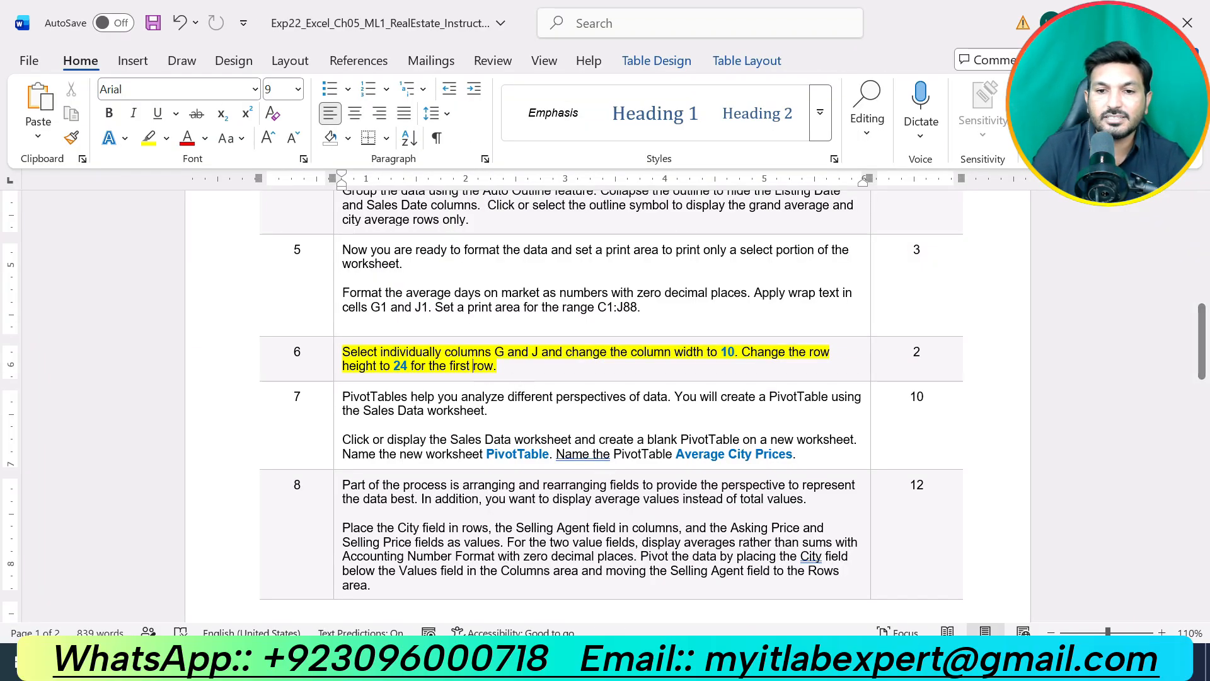
{"action": "key", "text": "alt+Tab"}
{"action": "right_click", "coordinate": [61, 262]}
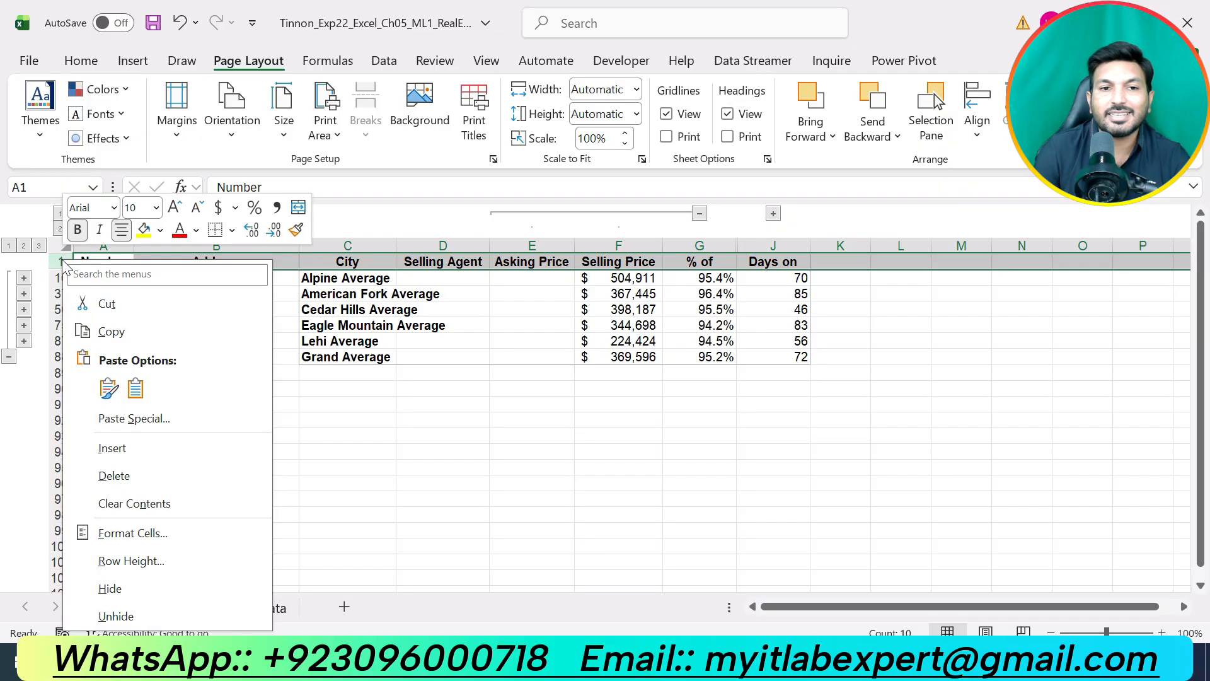
{"action": "left_click", "coordinate": [161, 561]}
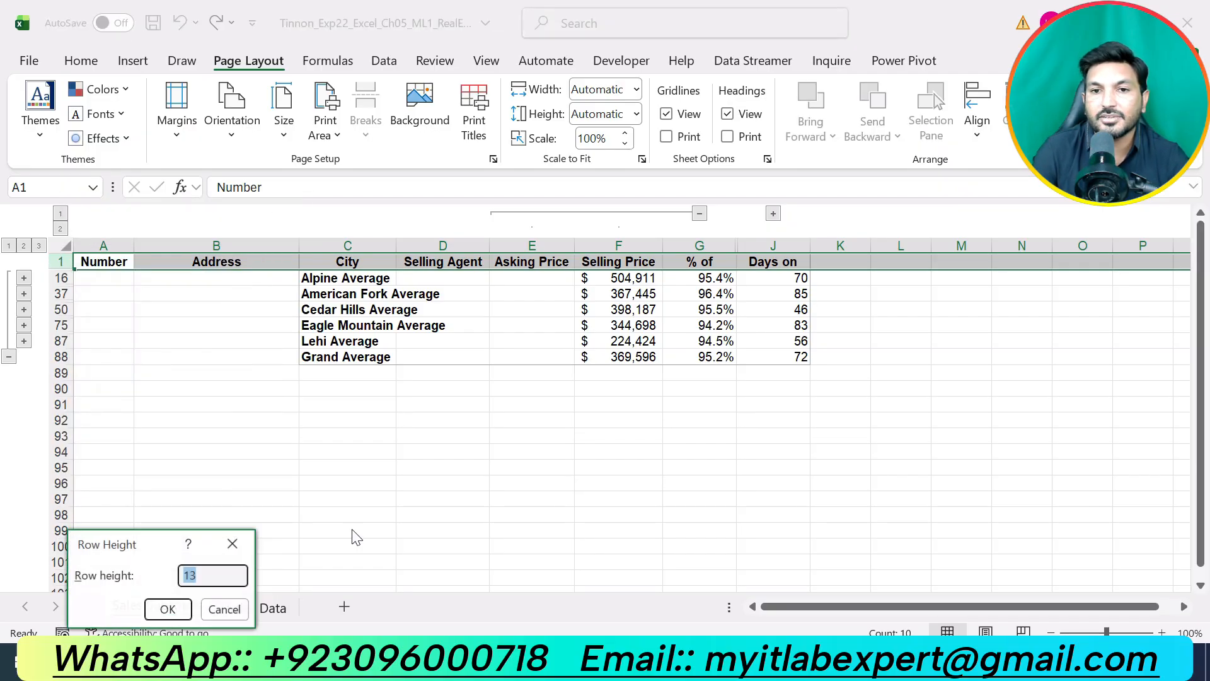
{"action": "left_click_drag", "start_coordinate": [149, 542], "coordinate": [335, 369]}
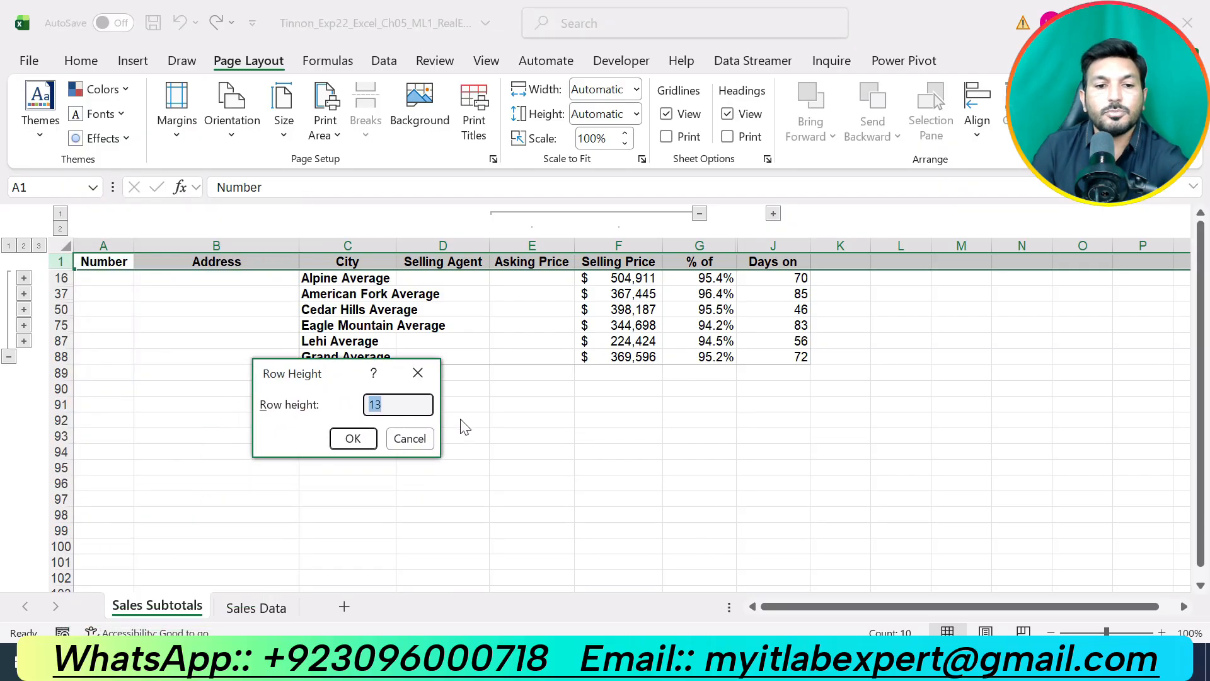
{"action": "type", "text": "24"}
{"action": "left_click", "coordinate": [353, 439]}
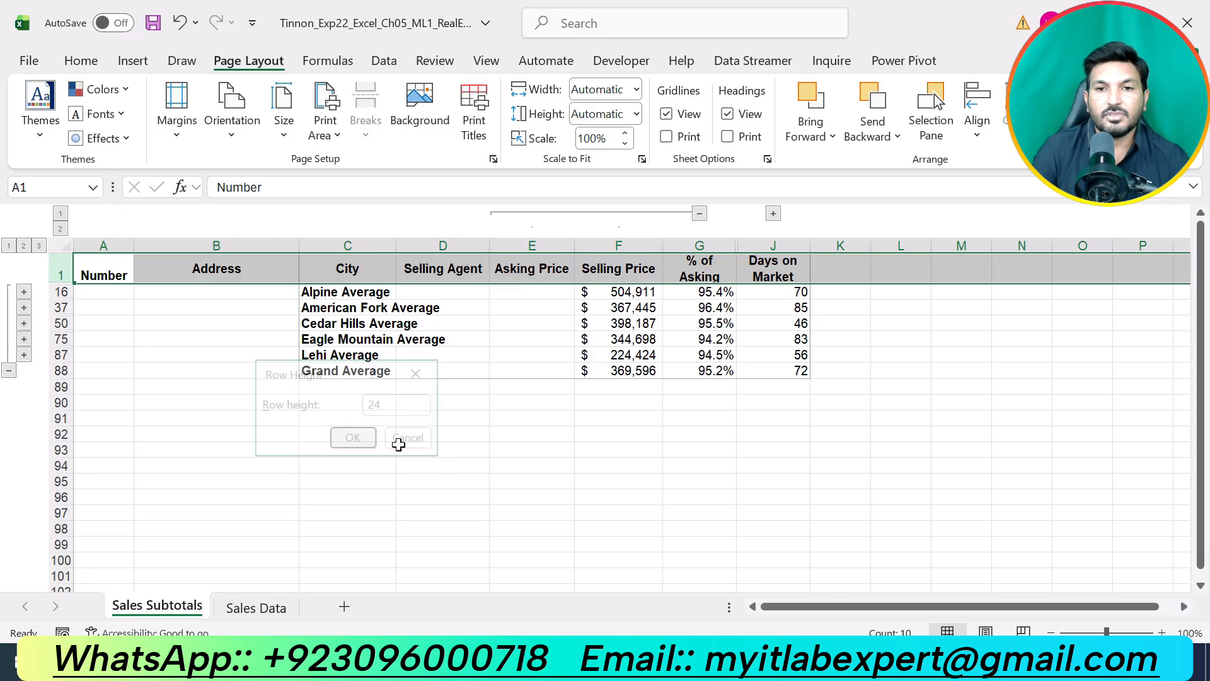
{"action": "left_click", "coordinate": [528, 495]}
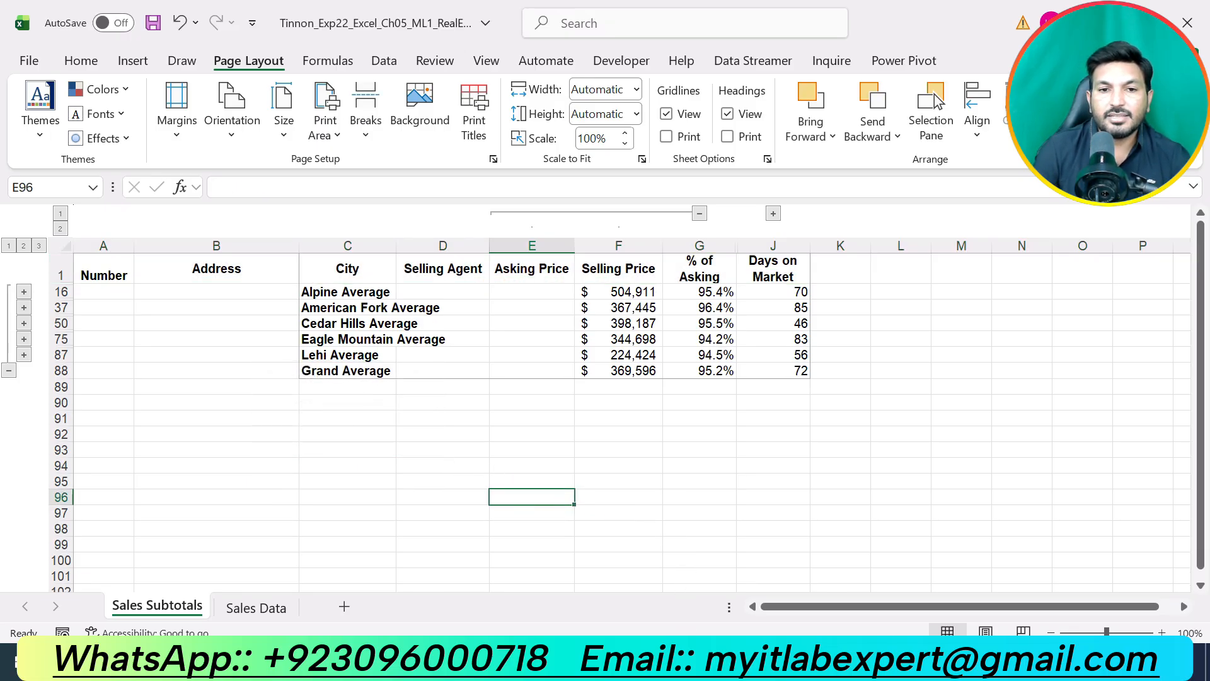
{"action": "left_click", "coordinate": [688, 661]}
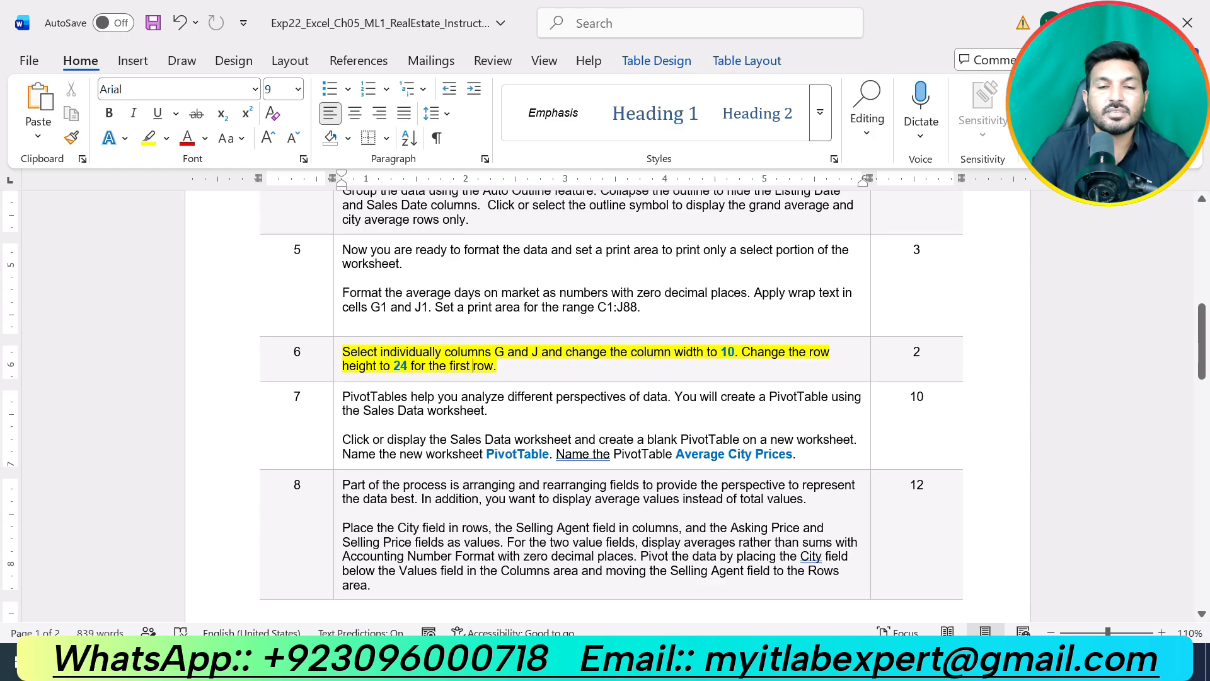
Clear the yellow highlight from the step 6 text and highlight the step 7 PivotTable instructions in yellow.
{"action": "triple_click", "coordinate": [473, 366]}
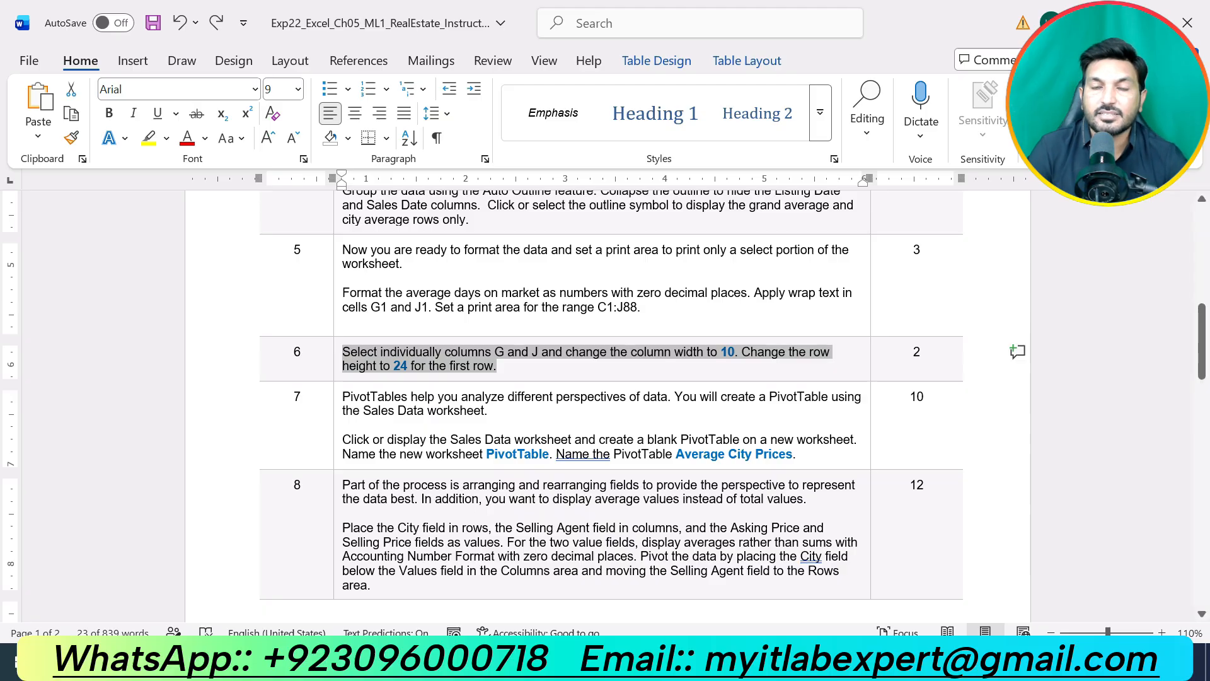
{"action": "left_click", "coordinate": [699, 462]}
{"action": "mouse_move", "coordinate": [802, 455]}
{"action": "left_mouse_down"}
{"action": "mouse_move", "coordinate": [348, 427]}
{"action": "mouse_move", "coordinate": [399, 411]}
{"action": "mouse_move", "coordinate": [344, 397]}
{"action": "left_mouse_up"}
{"action": "left_click", "coordinate": [435, 362]}
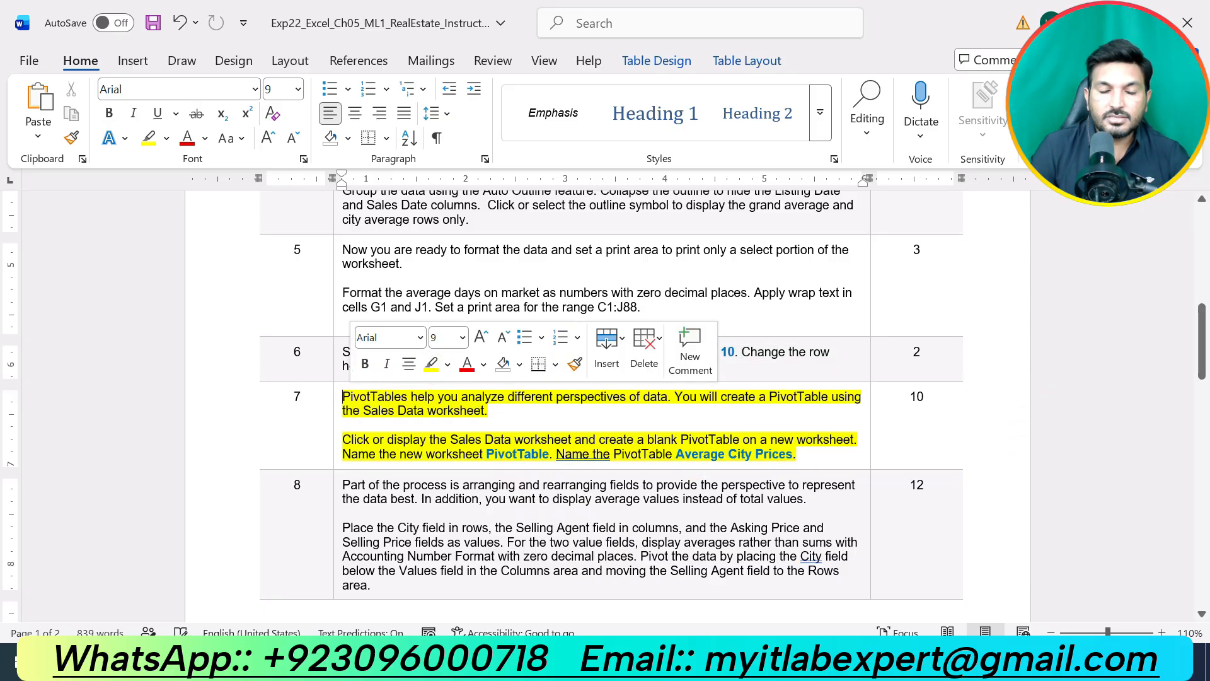
{"action": "left_click", "coordinate": [482, 440]}
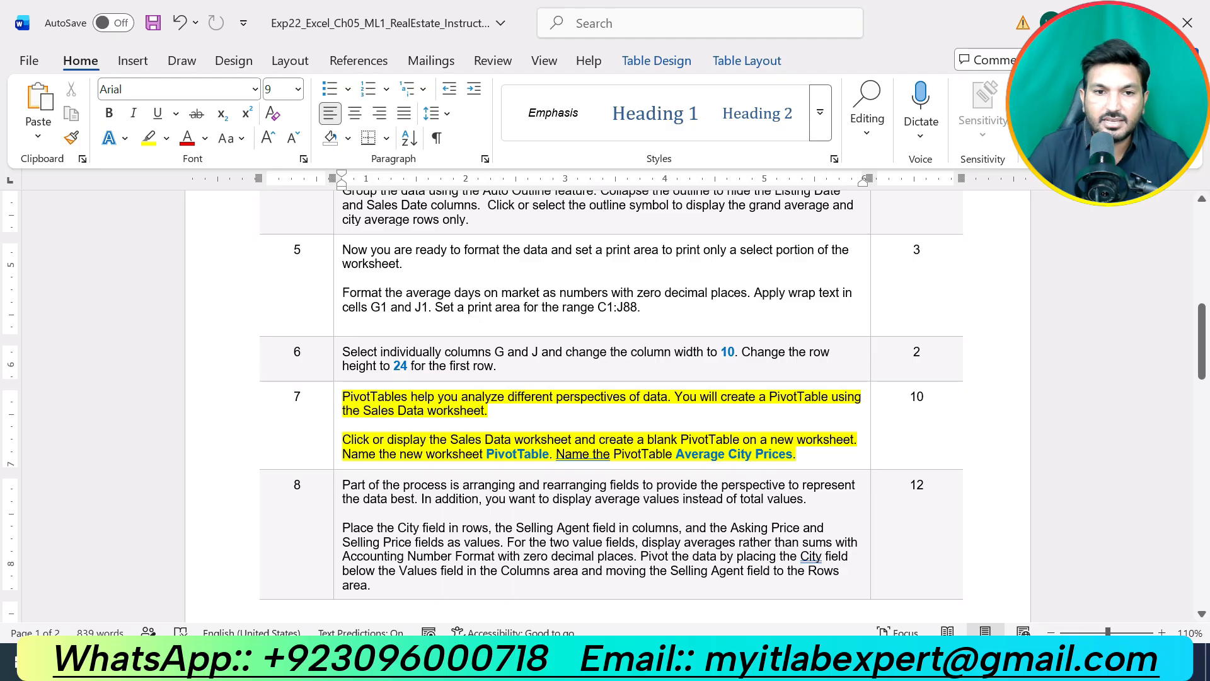
{"action": "scroll", "coordinate": [605, 407], "scroll_direction": "down", "scroll_amount": 4}
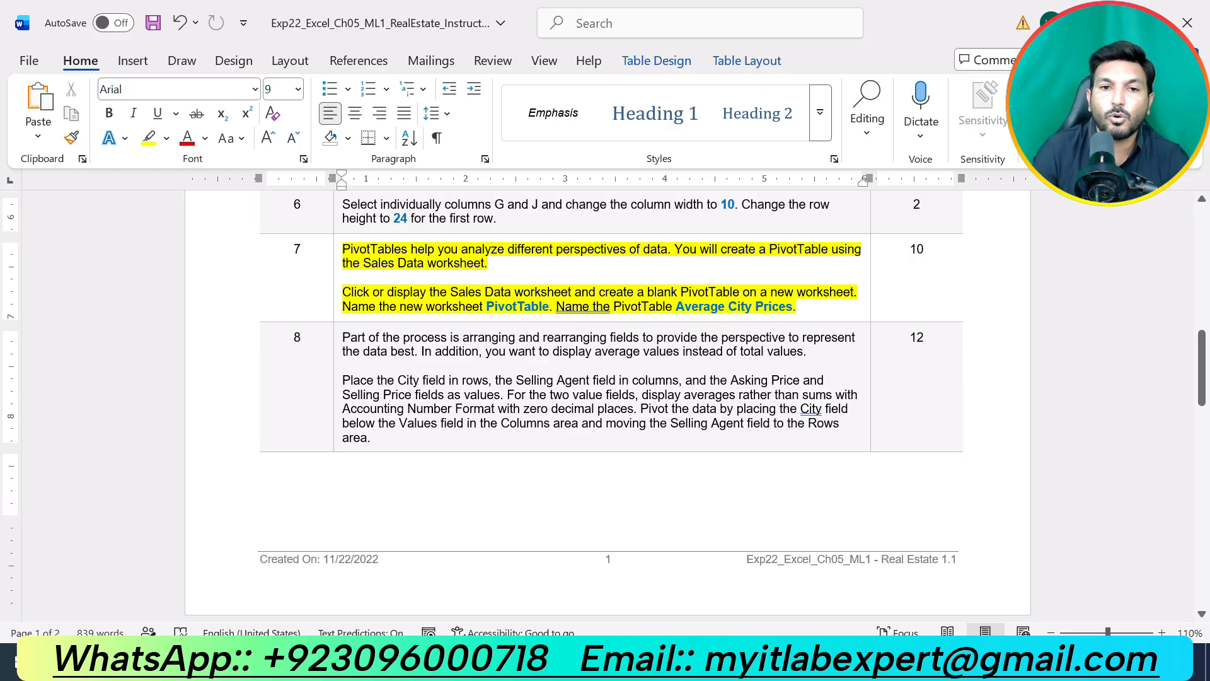
Switch to Excel and create a blank PivotTable on a new worksheet from the Sales Data range A3:H84.
{"action": "left_click_drag", "start_coordinate": [450, 292], "coordinate": [512, 293]}
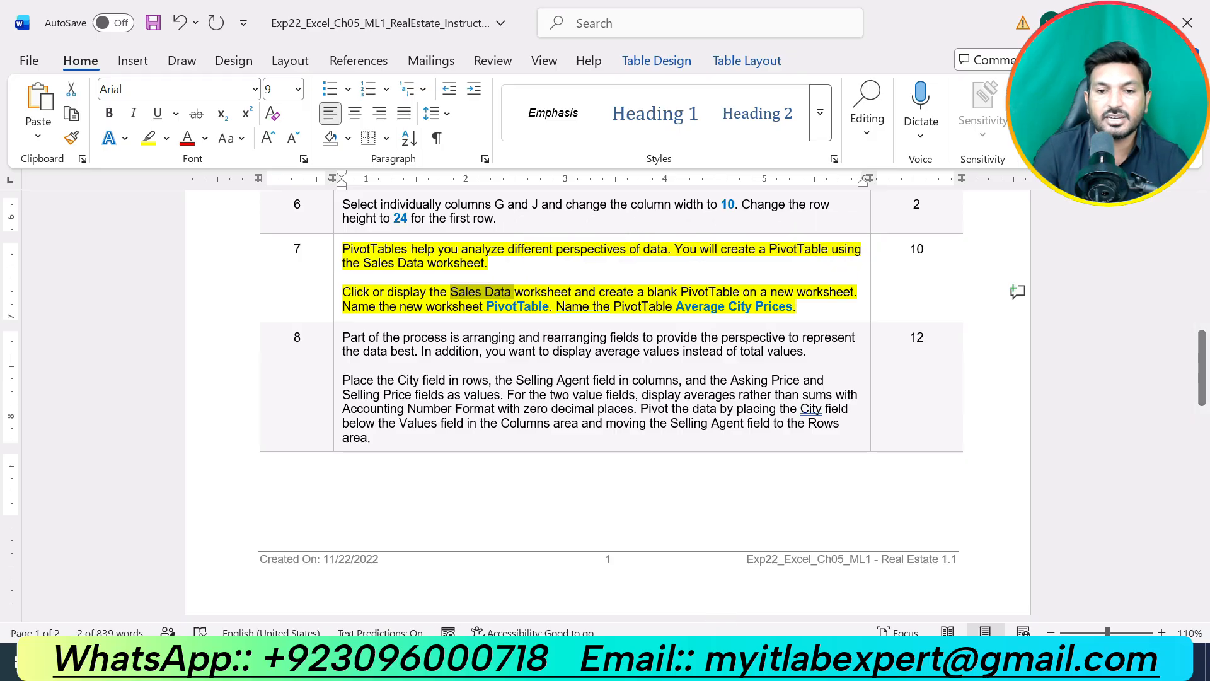
{"action": "key", "text": "alt+Tab"}
{"action": "left_click", "coordinate": [256, 607]}
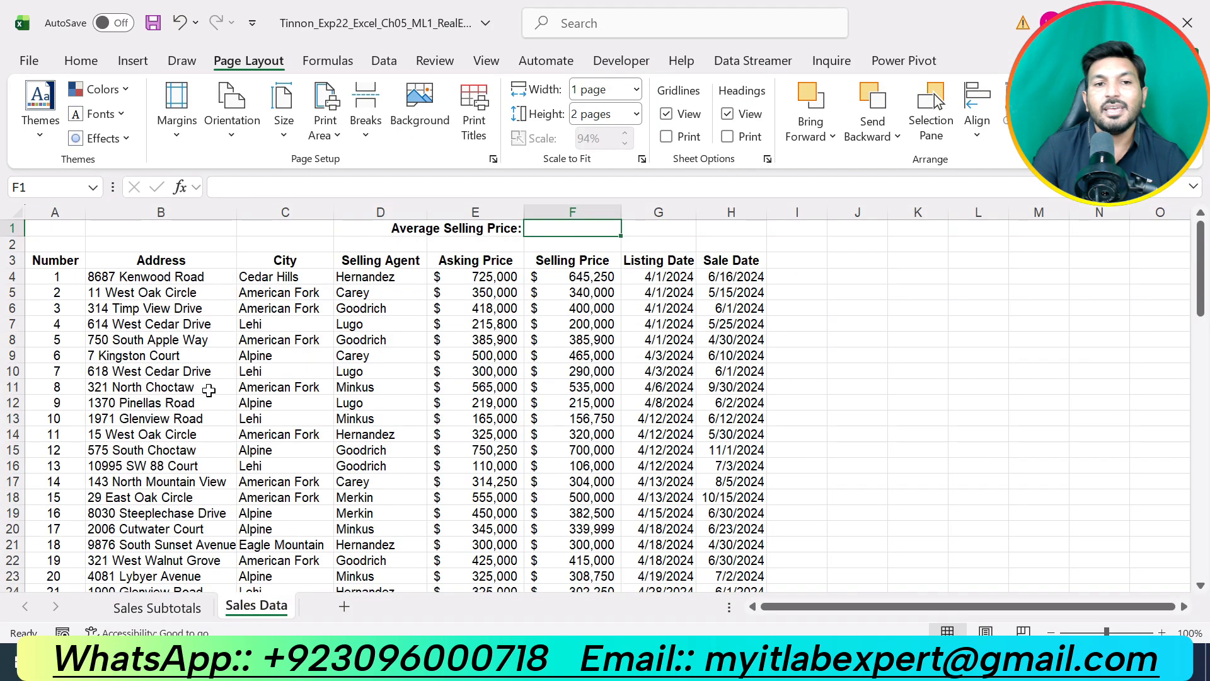
{"action": "left_click", "coordinate": [163, 334]}
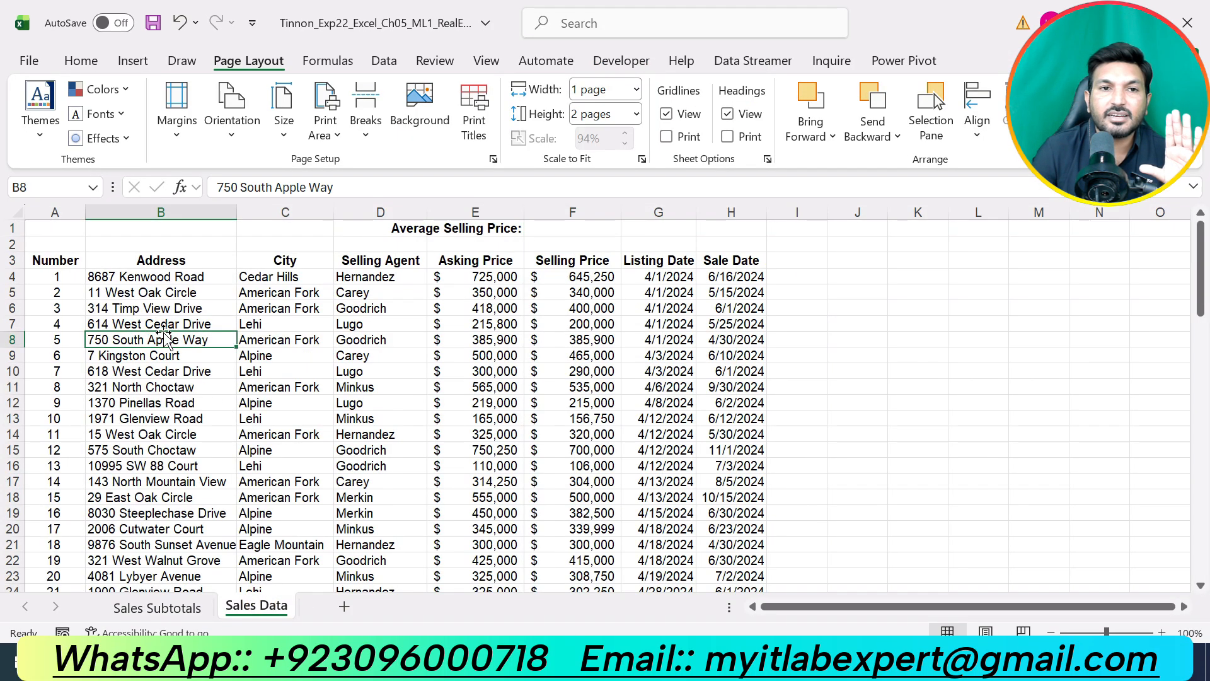
{"action": "left_click", "coordinate": [141, 64]}
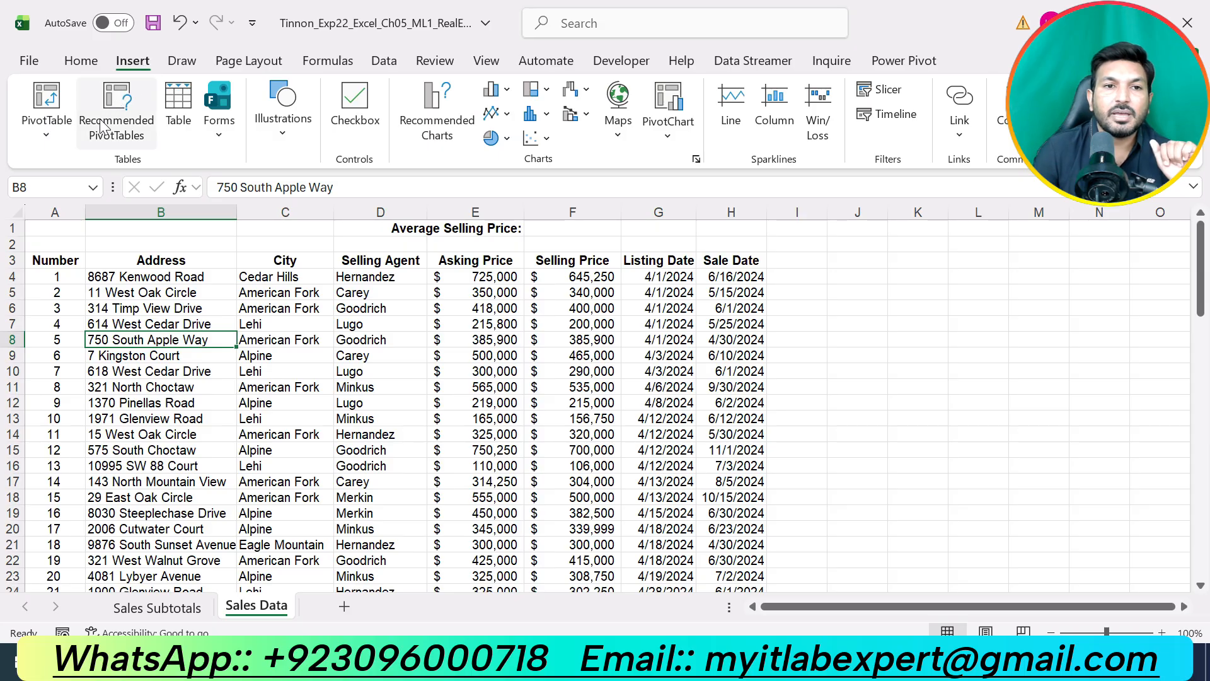
{"action": "left_click", "coordinate": [49, 139]}
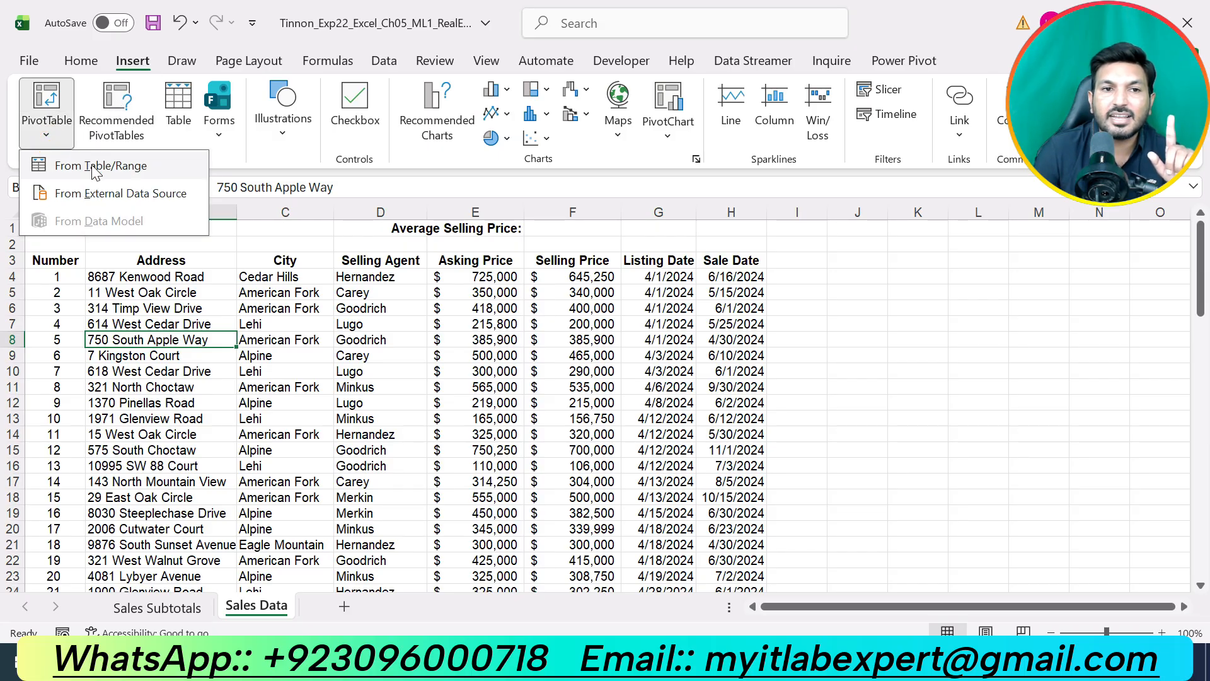
{"action": "left_click", "coordinate": [70, 164]}
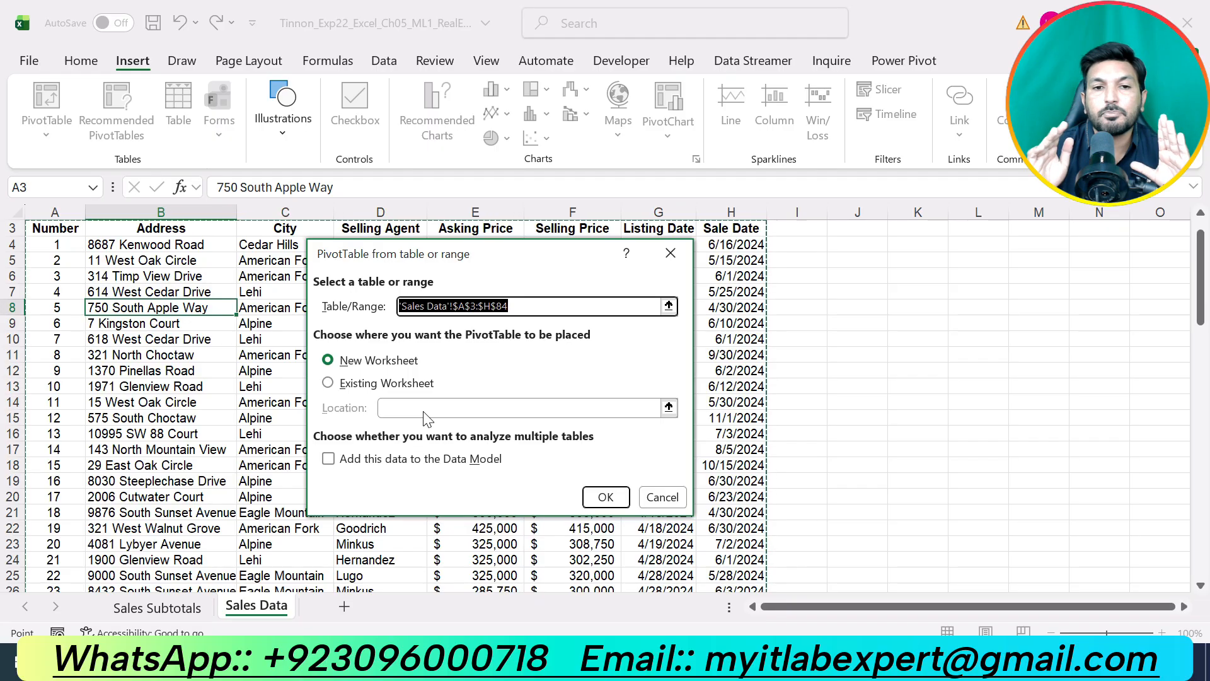
{"action": "left_click", "coordinate": [359, 361]}
{"action": "left_click", "coordinate": [602, 497]}
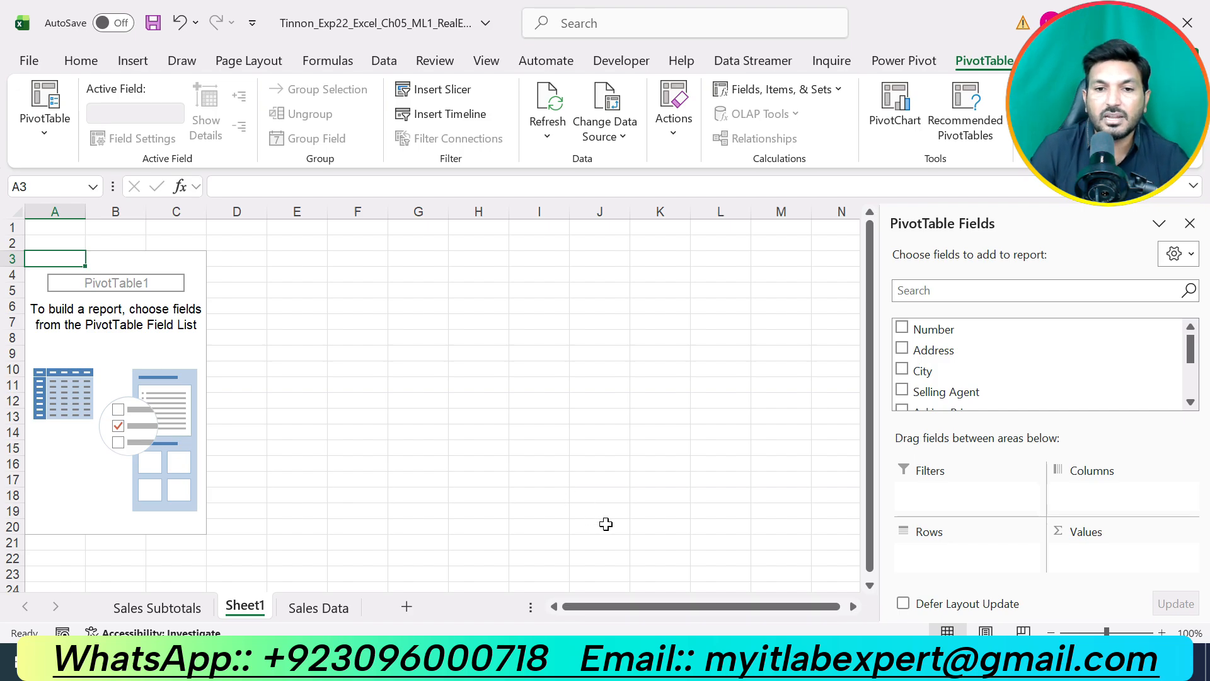
Check the required sheet name in the Word instructions, and rename the new Excel worksheet PivotTable.
{"action": "left_click", "coordinate": [676, 660]}
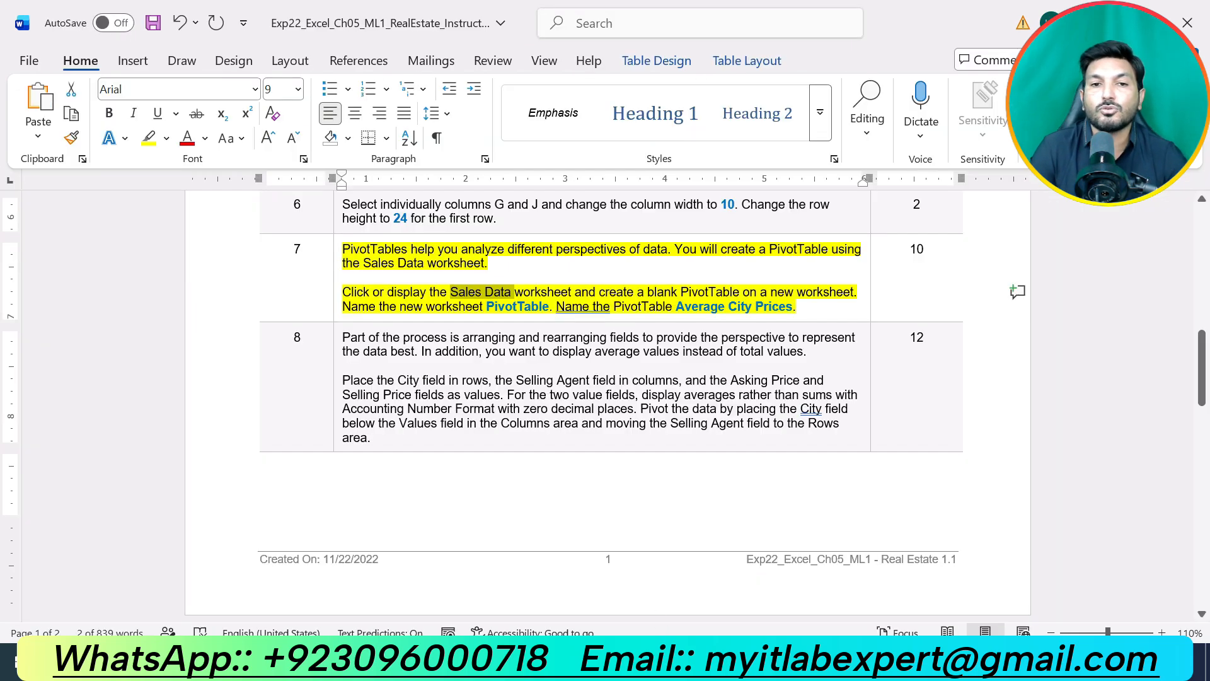
{"action": "left_click_drag", "start_coordinate": [486, 307], "coordinate": [548, 307]}
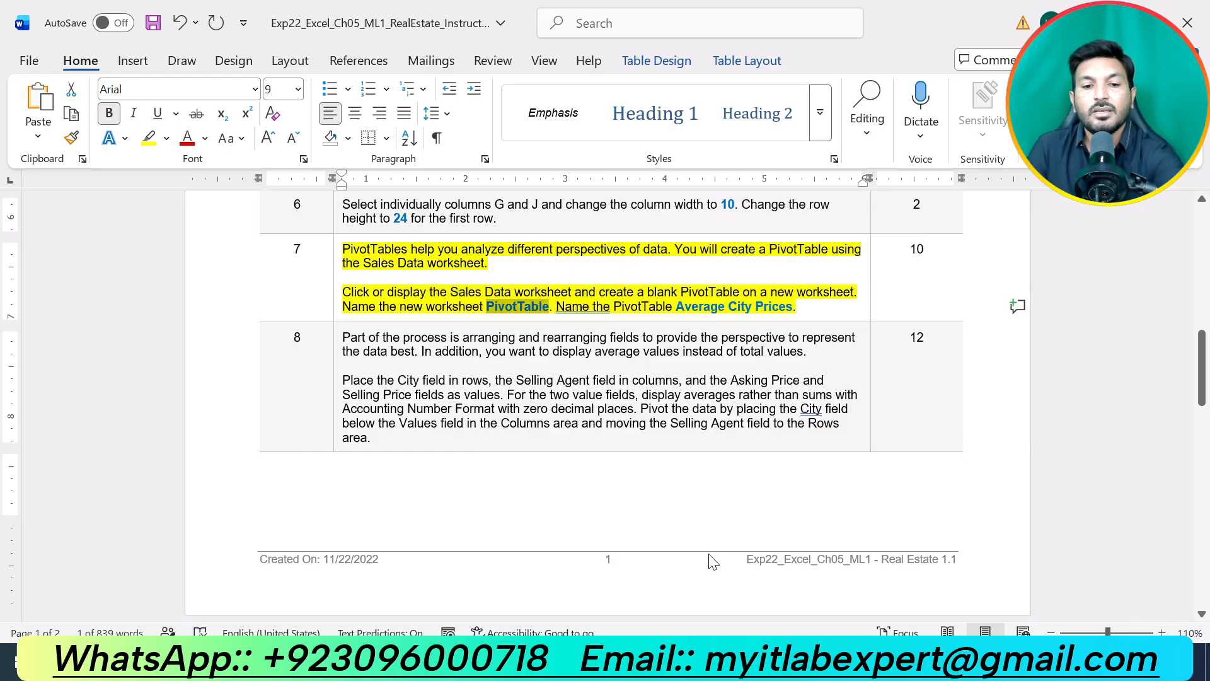
{"action": "left_click", "coordinate": [710, 662]}
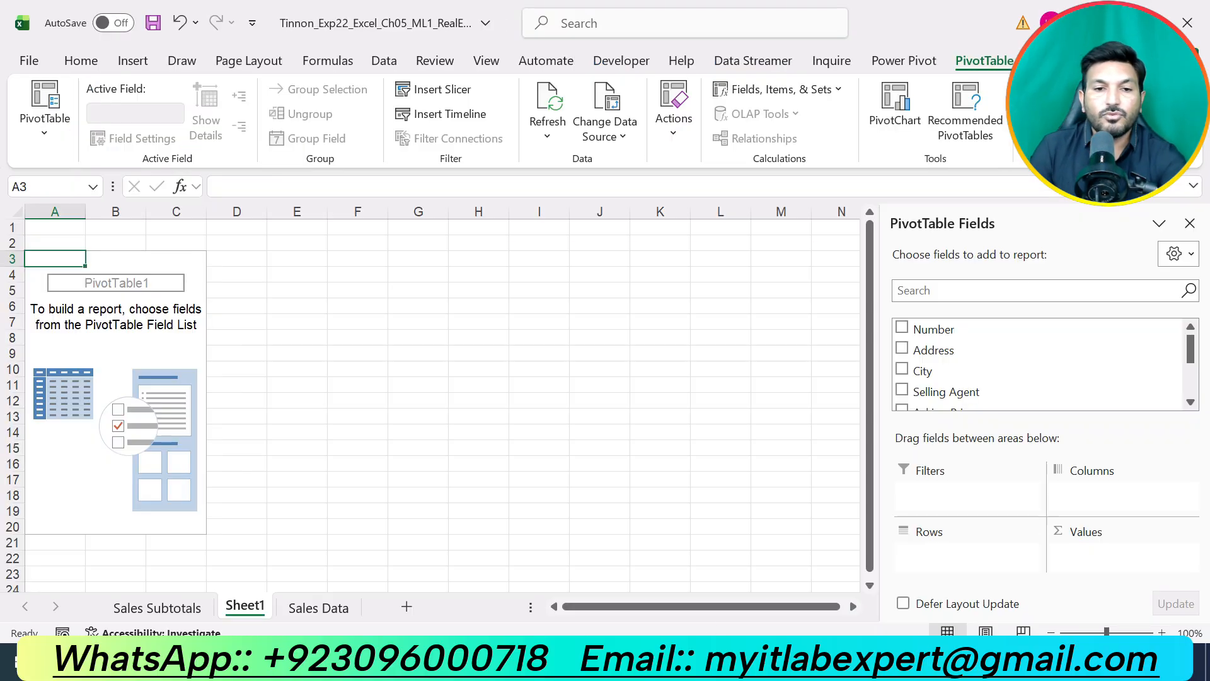
{"action": "right_click", "coordinate": [241, 608]}
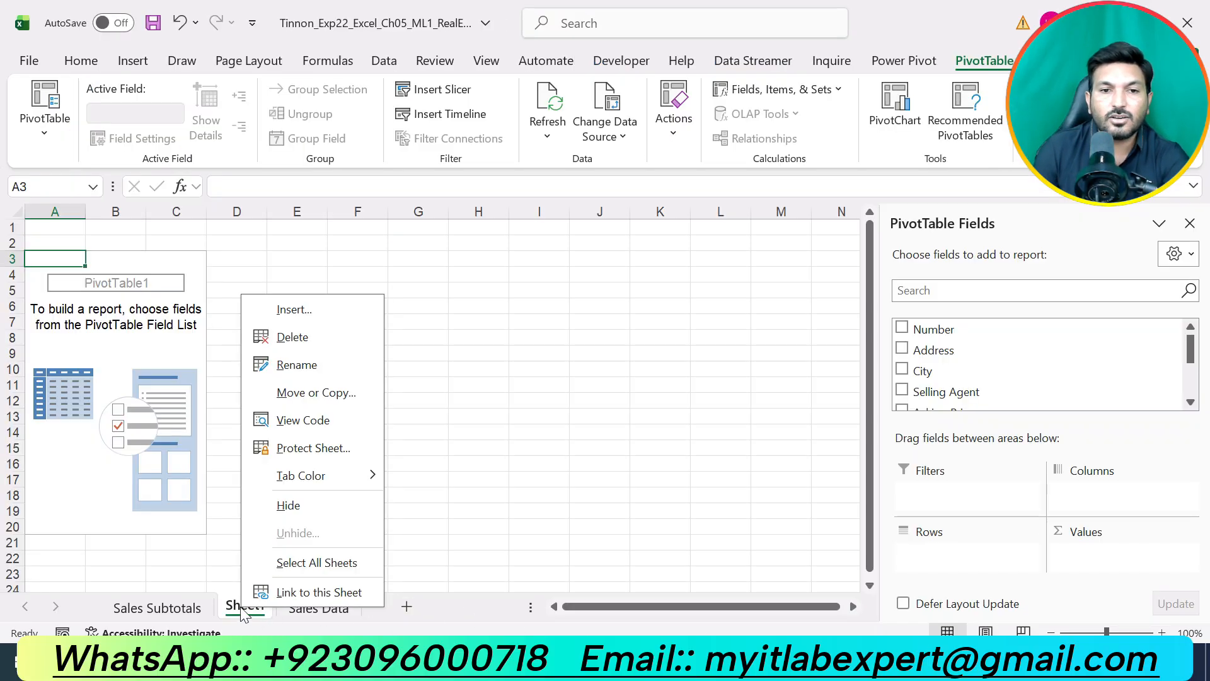
{"action": "left_click", "coordinate": [319, 377]}
{"action": "type", "text": "PivotTable"}
{"action": "key", "text": "Return"}
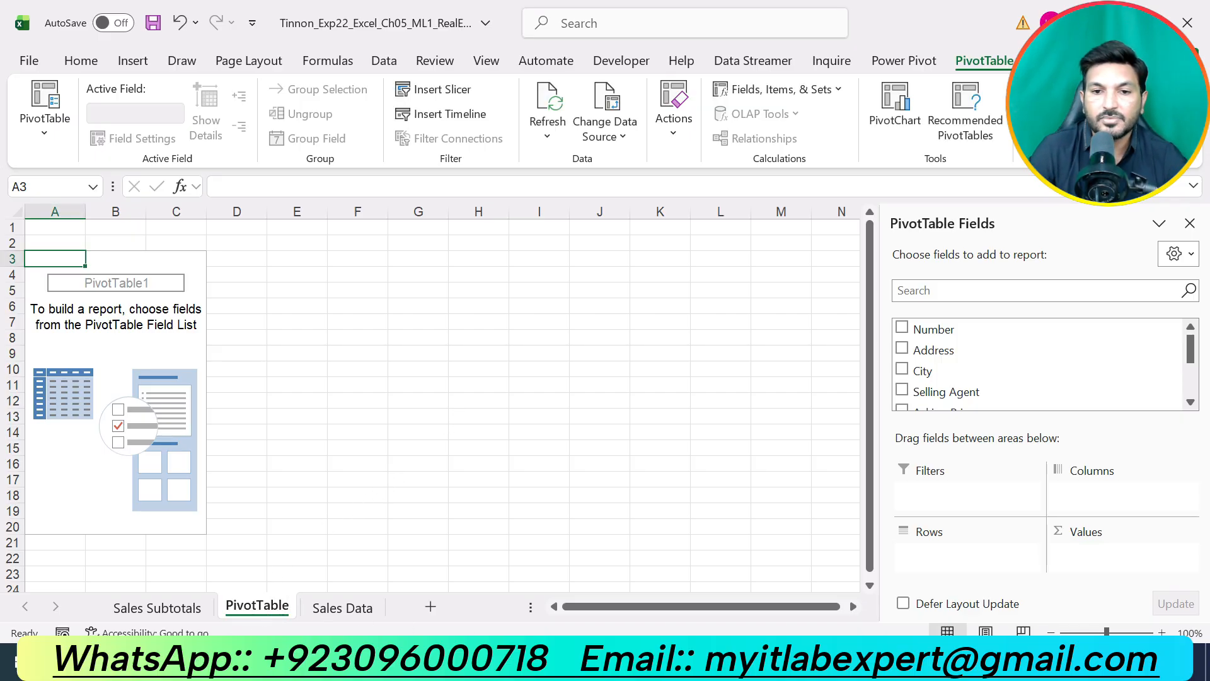
Check the required PivotTable name in the Word instructions, and name the blank PivotTable Average City Prices in Excel.
{"action": "key", "text": "alt+Tab"}
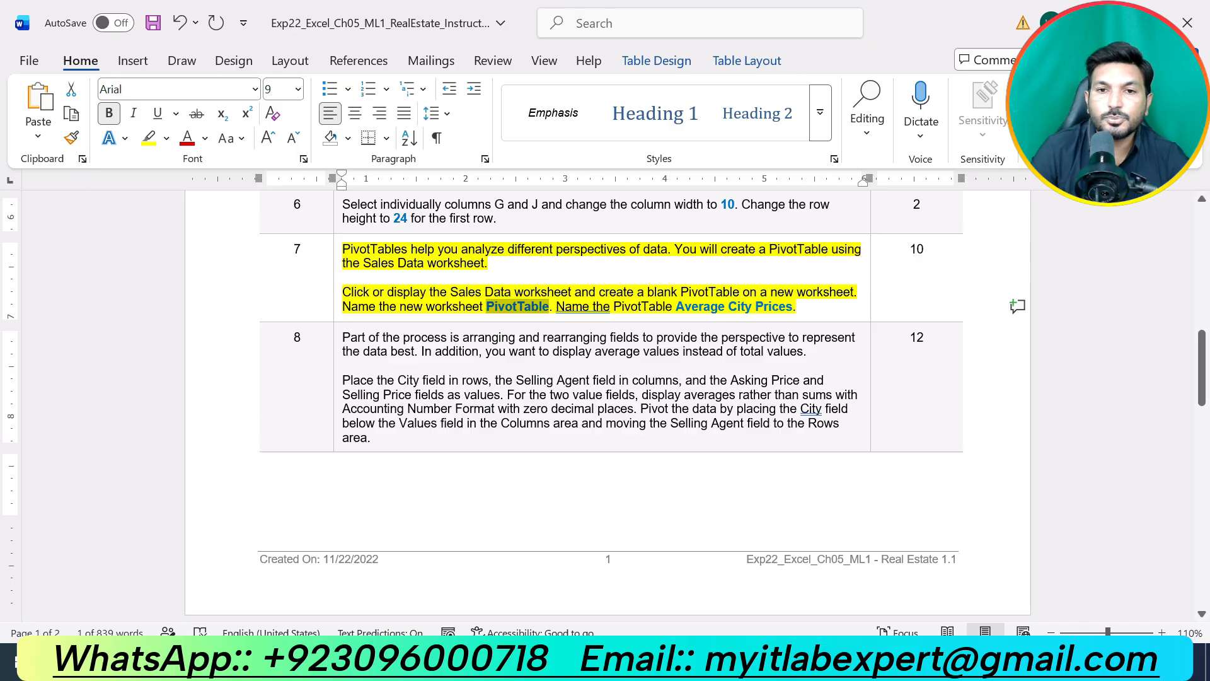
{"action": "left_click_drag", "start_coordinate": [676, 306], "coordinate": [793, 307]}
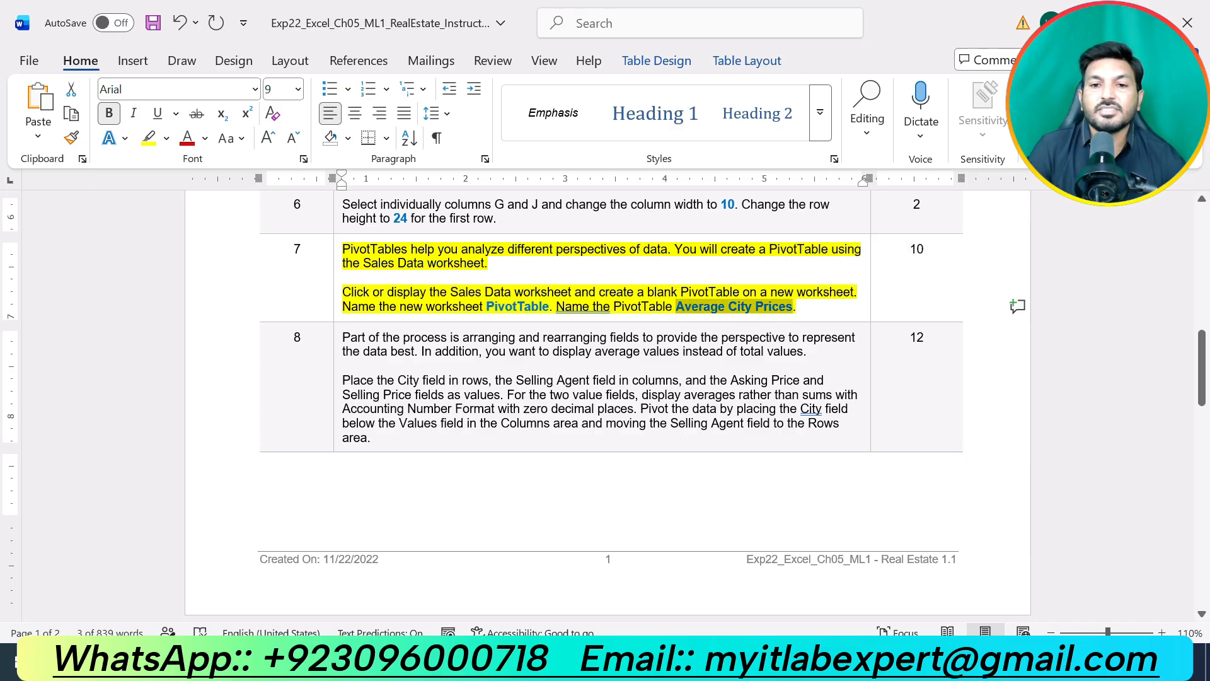
{"action": "key", "text": "alt+Tab"}
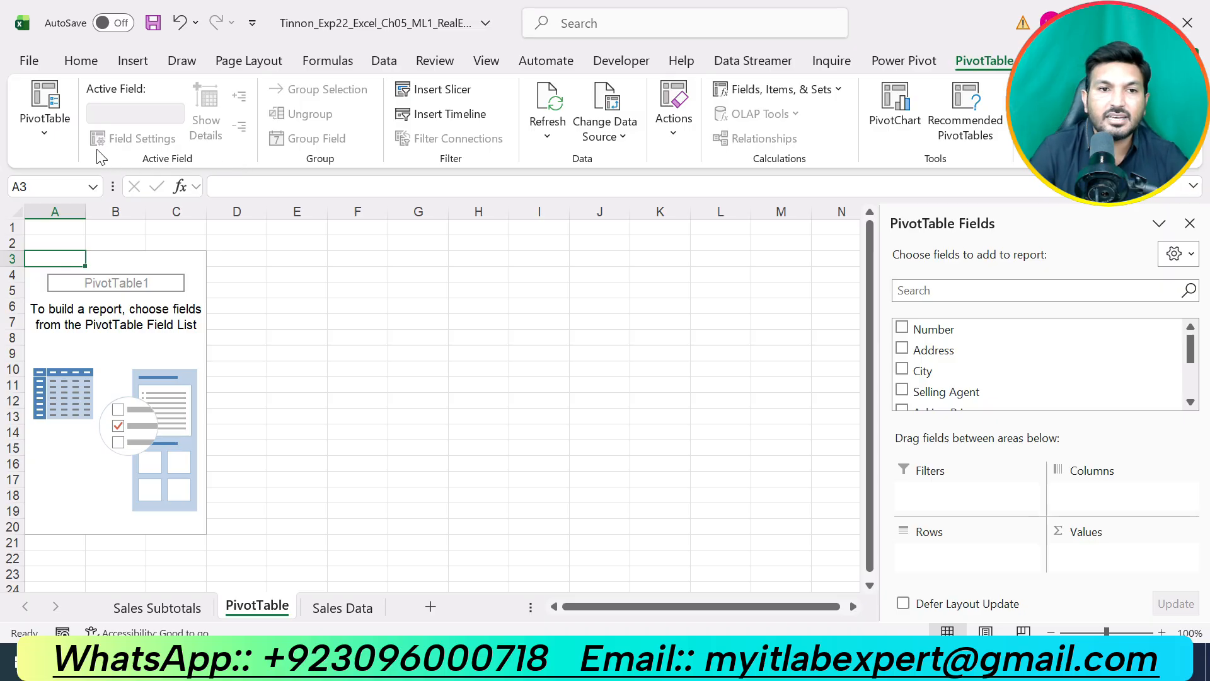
{"action": "left_click", "coordinate": [41, 142]}
{"action": "left_click", "coordinate": [83, 203]}
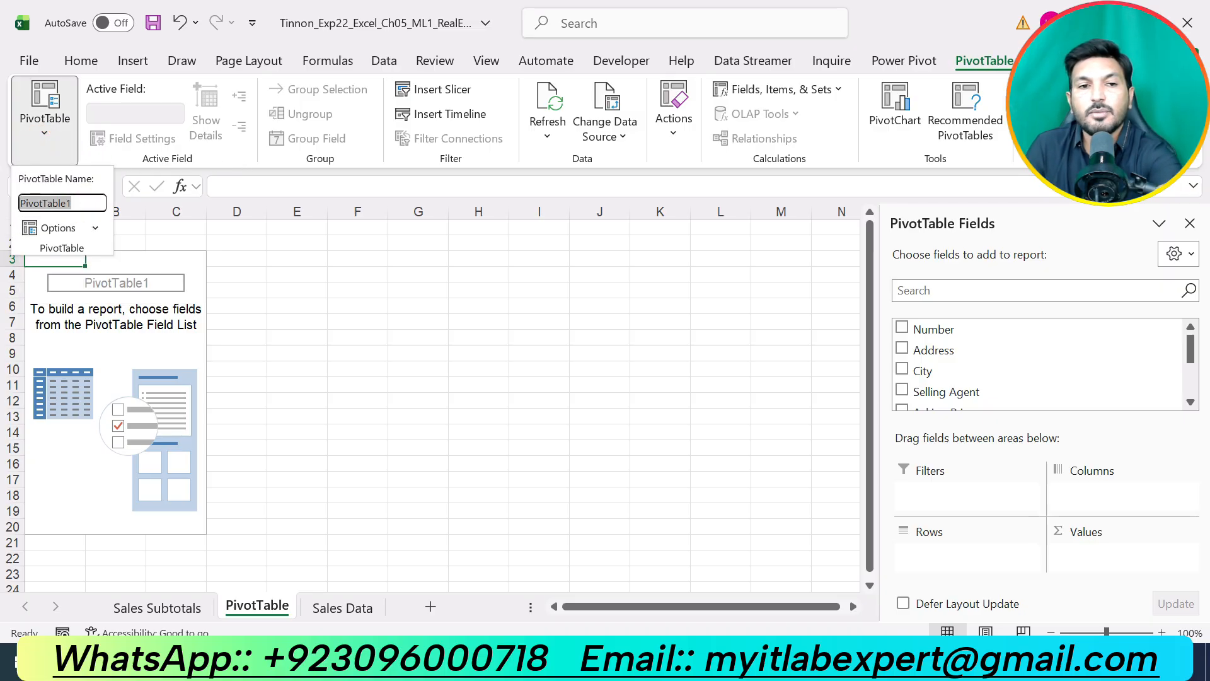
{"action": "type", "text": "Average City Prices"}
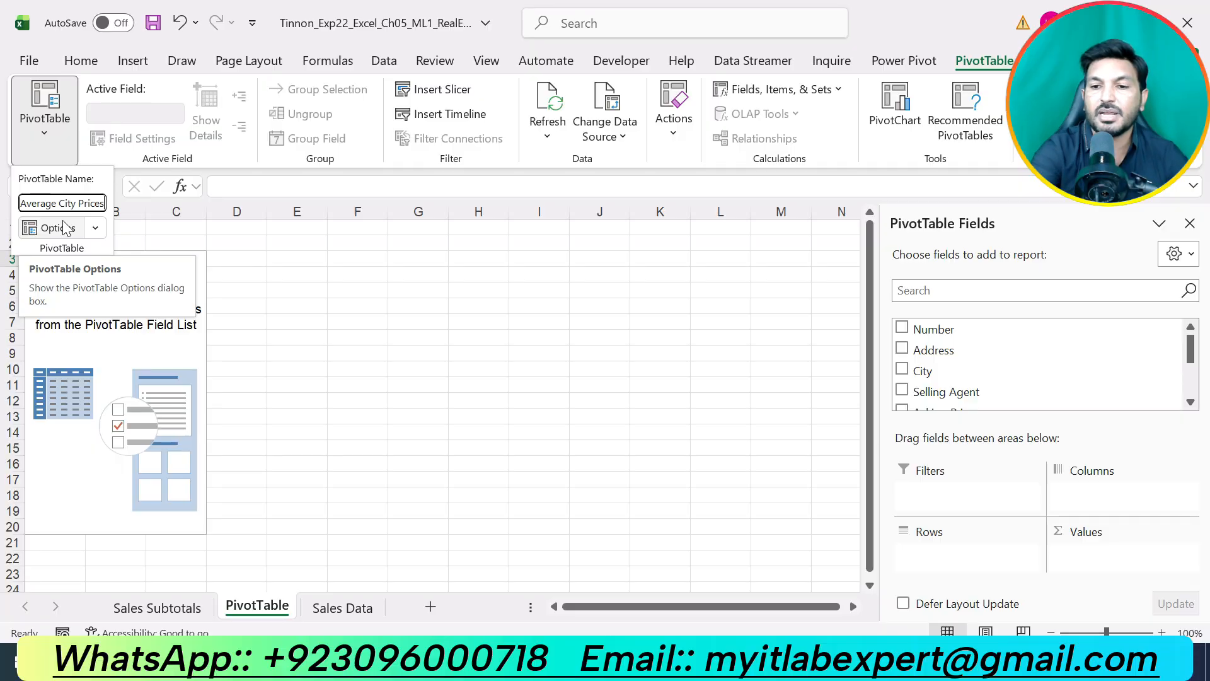
{"action": "key", "text": "Return"}
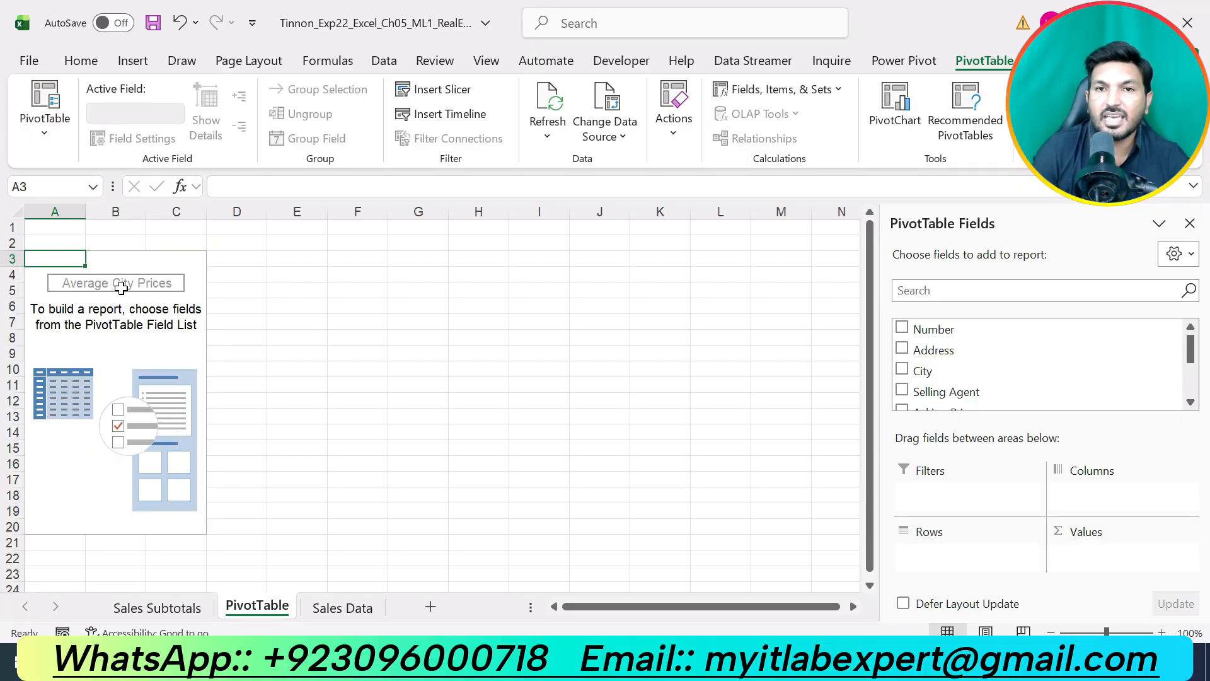
{"action": "left_click", "coordinate": [401, 358]}
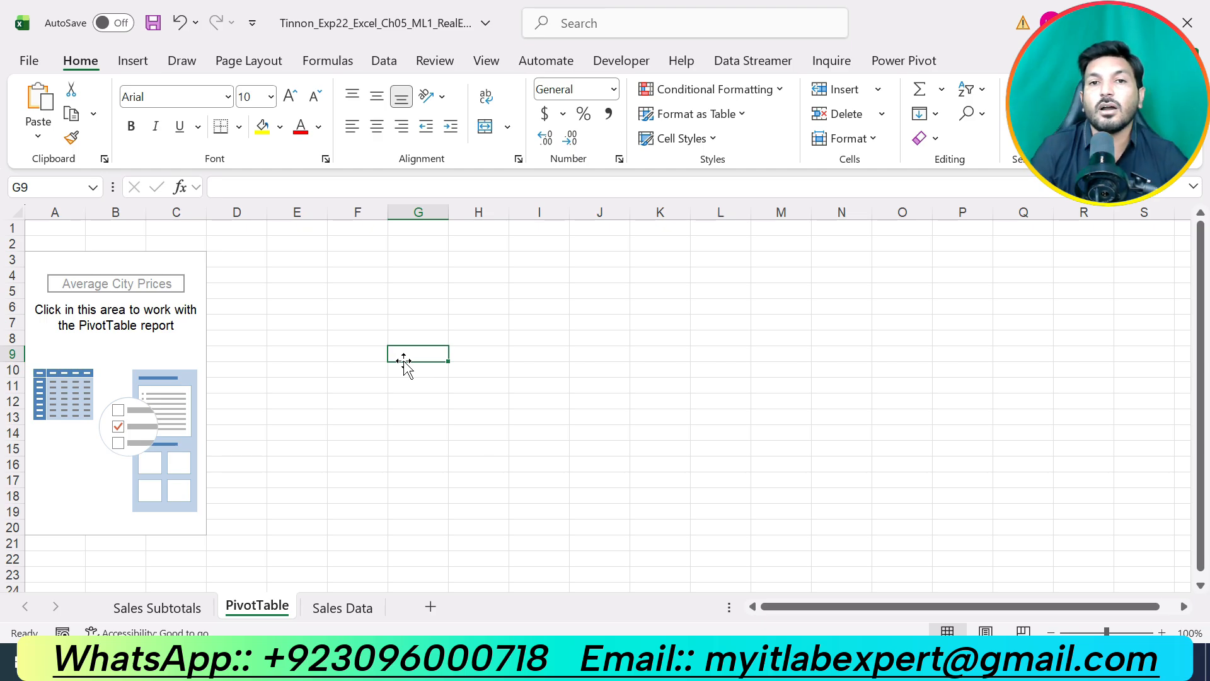
Switch to the Word instructions, undo the step 7 highlight and highlight the step 8 text in yellow.
{"action": "left_click", "coordinate": [665, 662]}
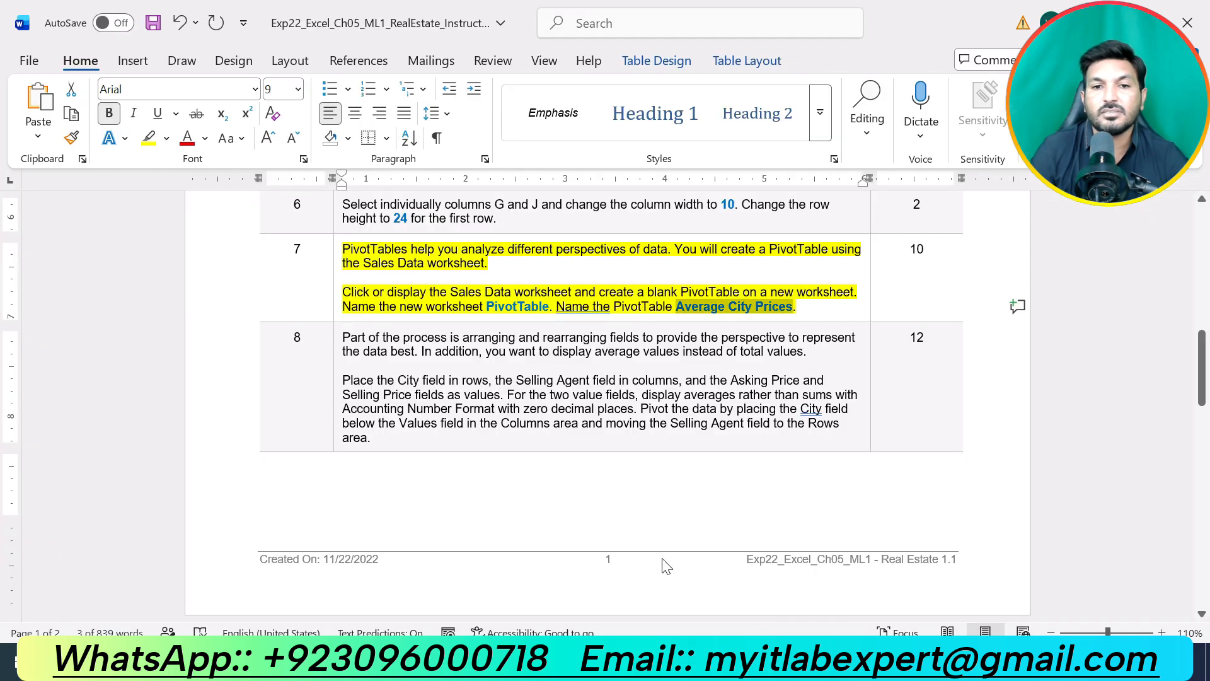
{"action": "key", "text": "ctrl+z"}
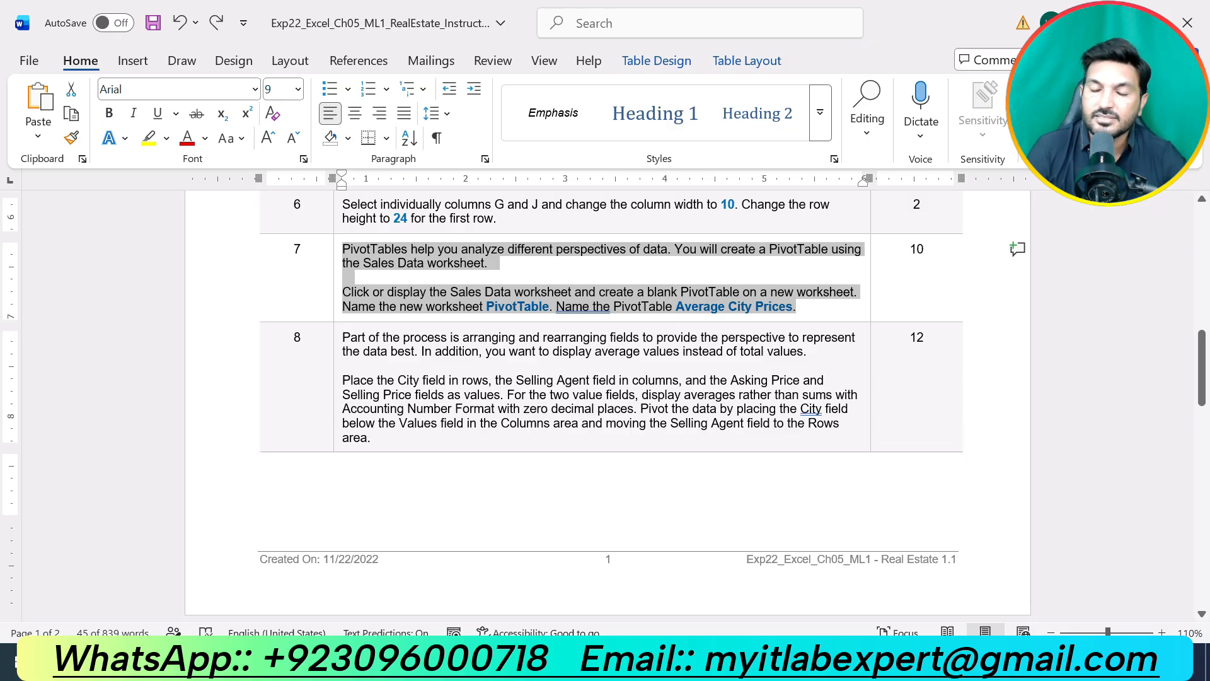
{"action": "left_click_drag", "start_coordinate": [396, 438], "coordinate": [413, 331]}
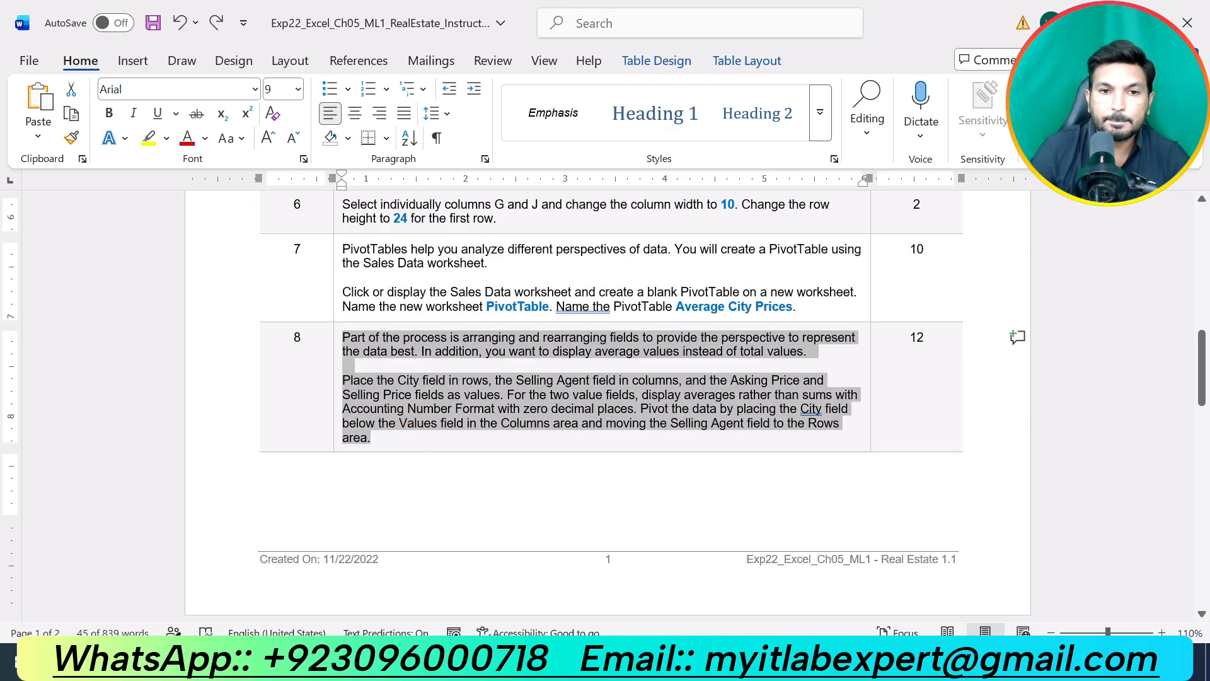
{"action": "left_click", "coordinate": [418, 310]}
{"action": "left_click", "coordinate": [428, 380]}
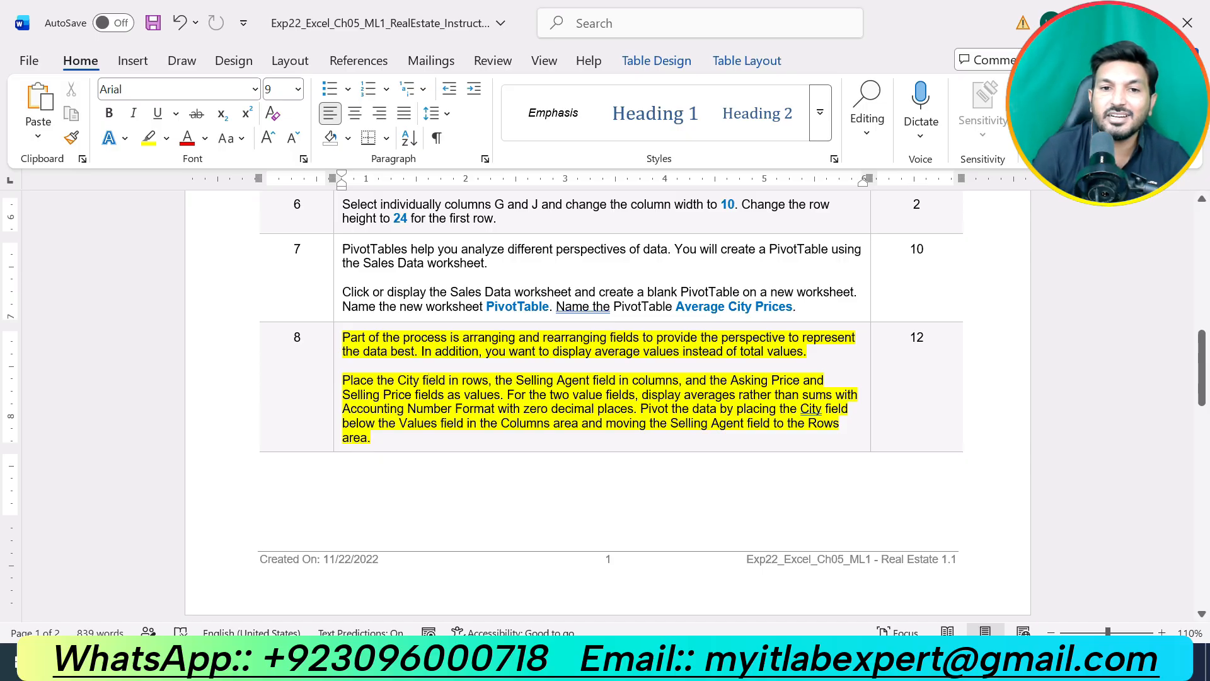
Review the step 8 field placement in Word, and switch to Excel to place the City field in the PivotTable's Rows area.
{"action": "left_click_drag", "start_coordinate": [489, 380], "coordinate": [342, 381]}
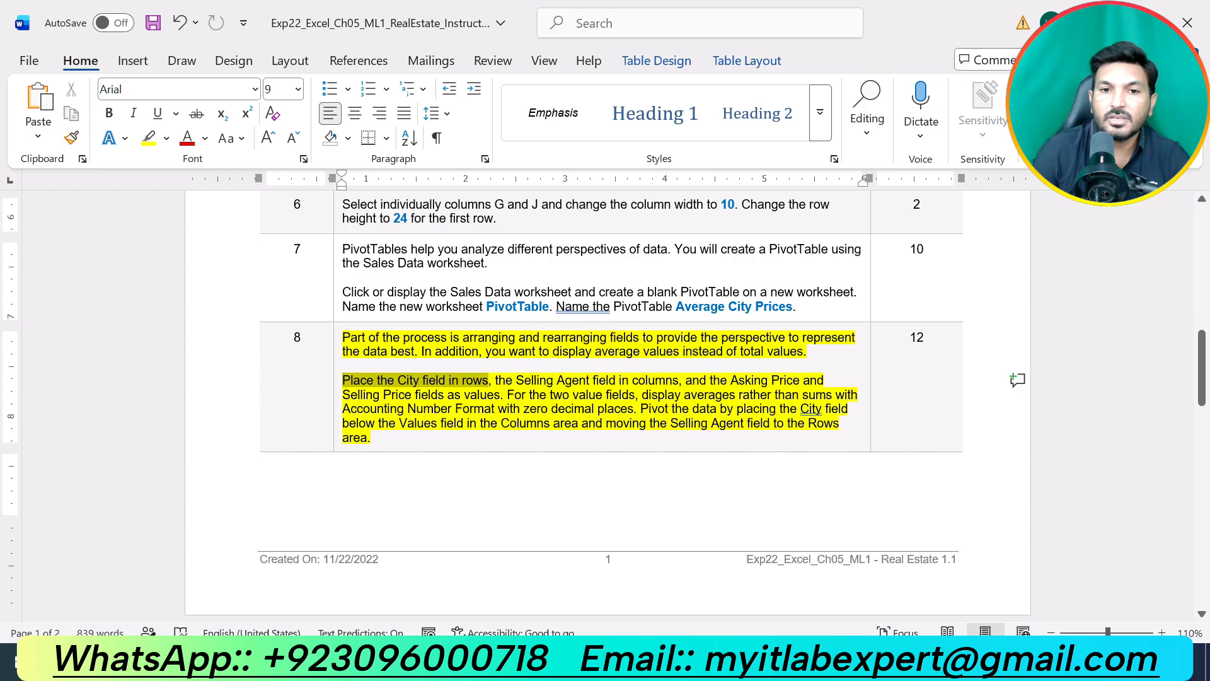
{"action": "left_click_drag", "start_coordinate": [490, 380], "coordinate": [803, 380]}
{"action": "left_click", "coordinate": [454, 423]}
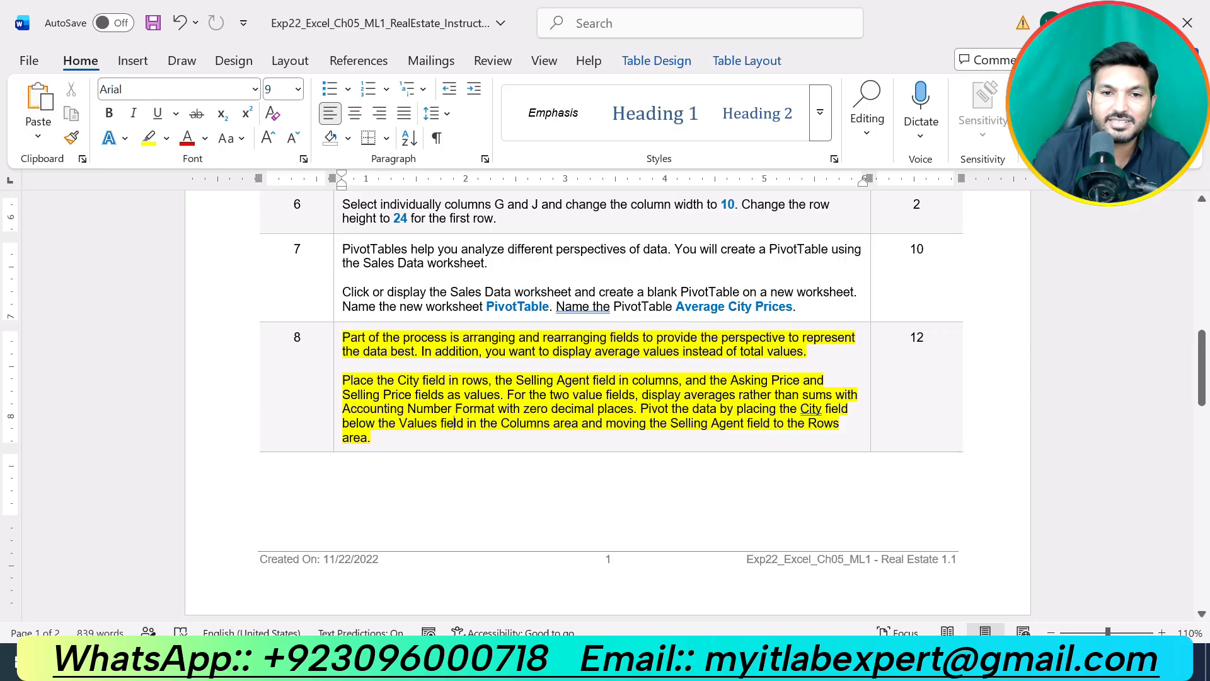
{"action": "left_click", "coordinate": [771, 660]}
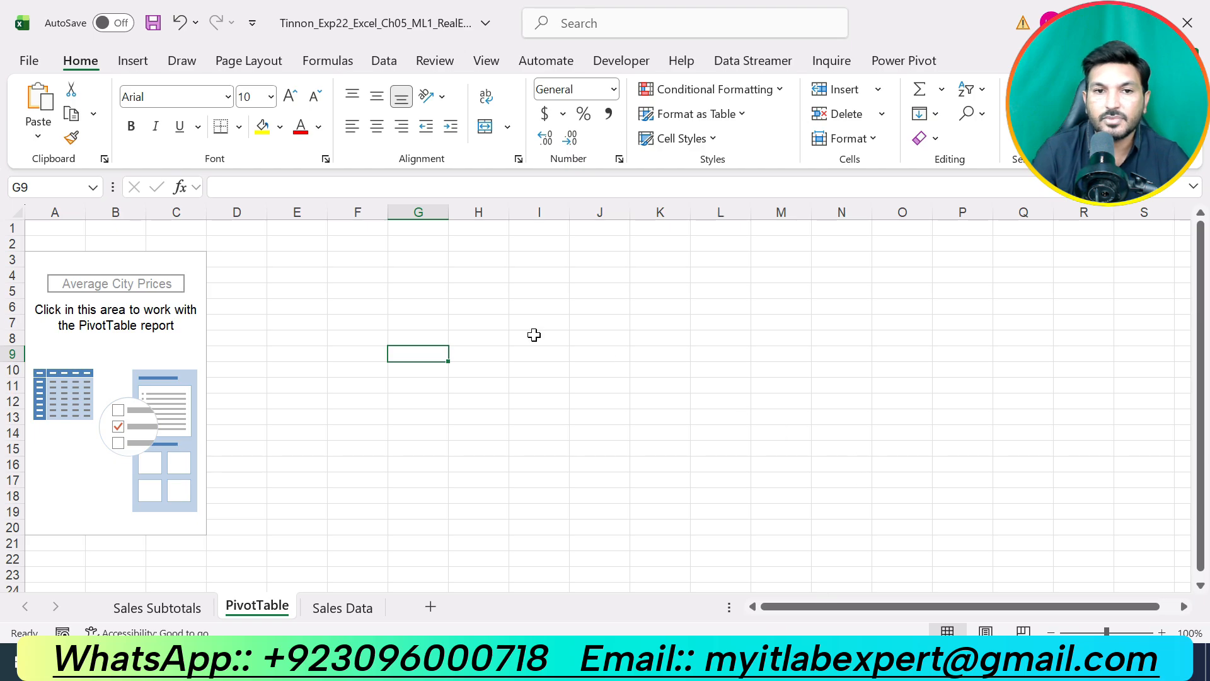
{"action": "left_click", "coordinate": [192, 332]}
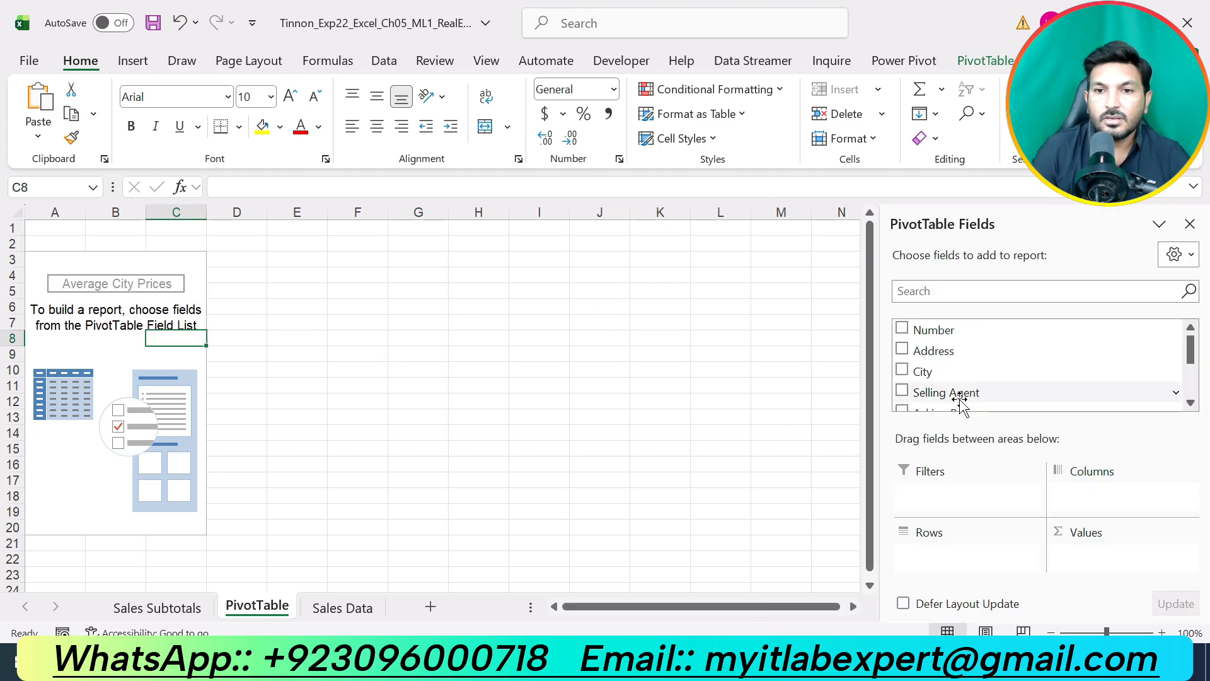
{"action": "left_click_drag", "start_coordinate": [962, 378], "coordinate": [957, 565]}
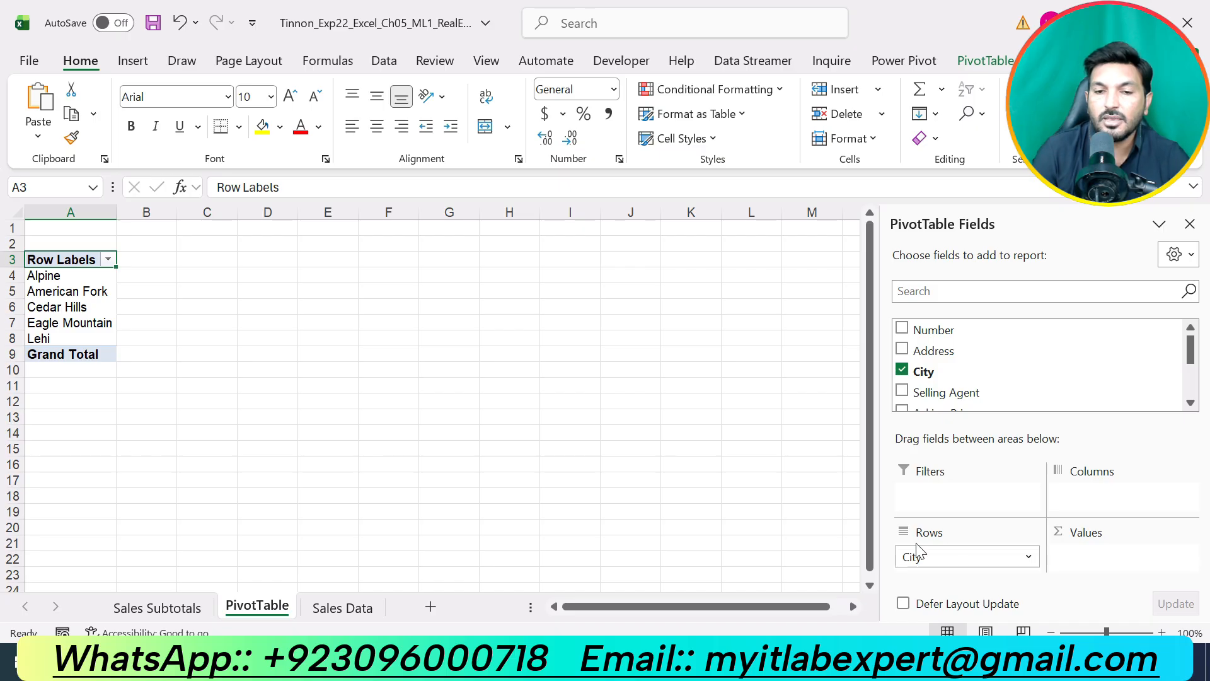
Check the Selling Agent requirement in Word, and place the Selling Agent field in the PivotTable's Columns area in Excel.
{"action": "left_click", "coordinate": [706, 661]}
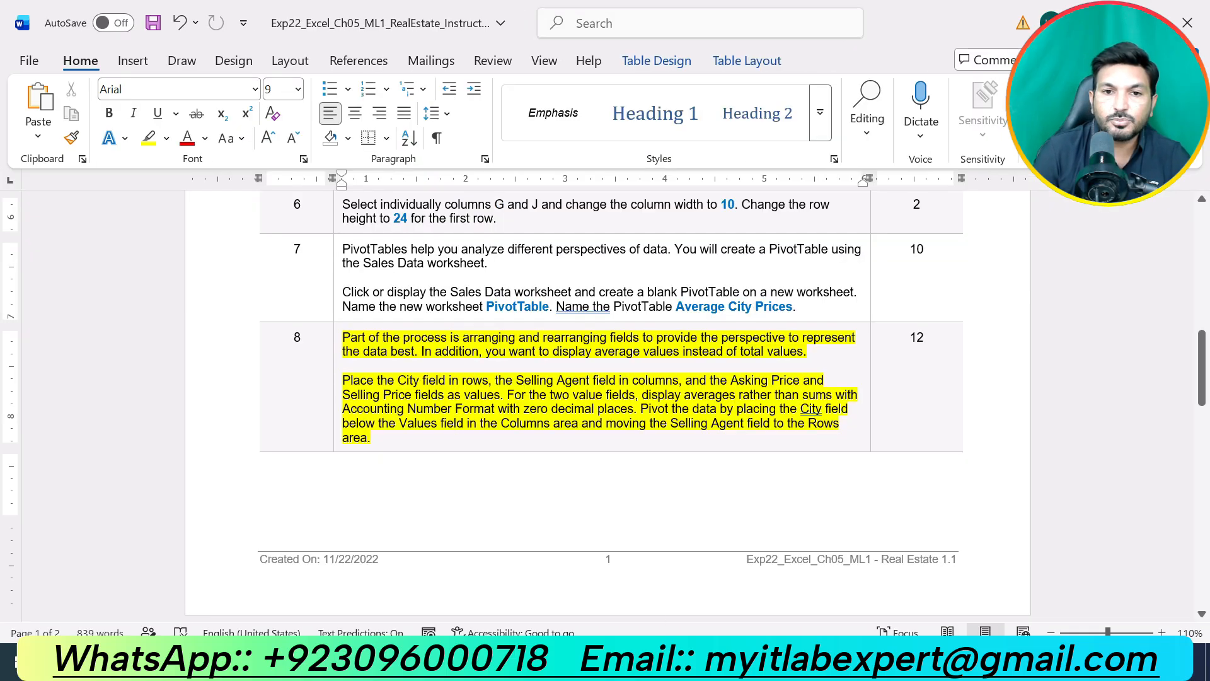
{"action": "left_click_drag", "start_coordinate": [496, 380], "coordinate": [679, 380]}
{"action": "left_click", "coordinate": [676, 660]}
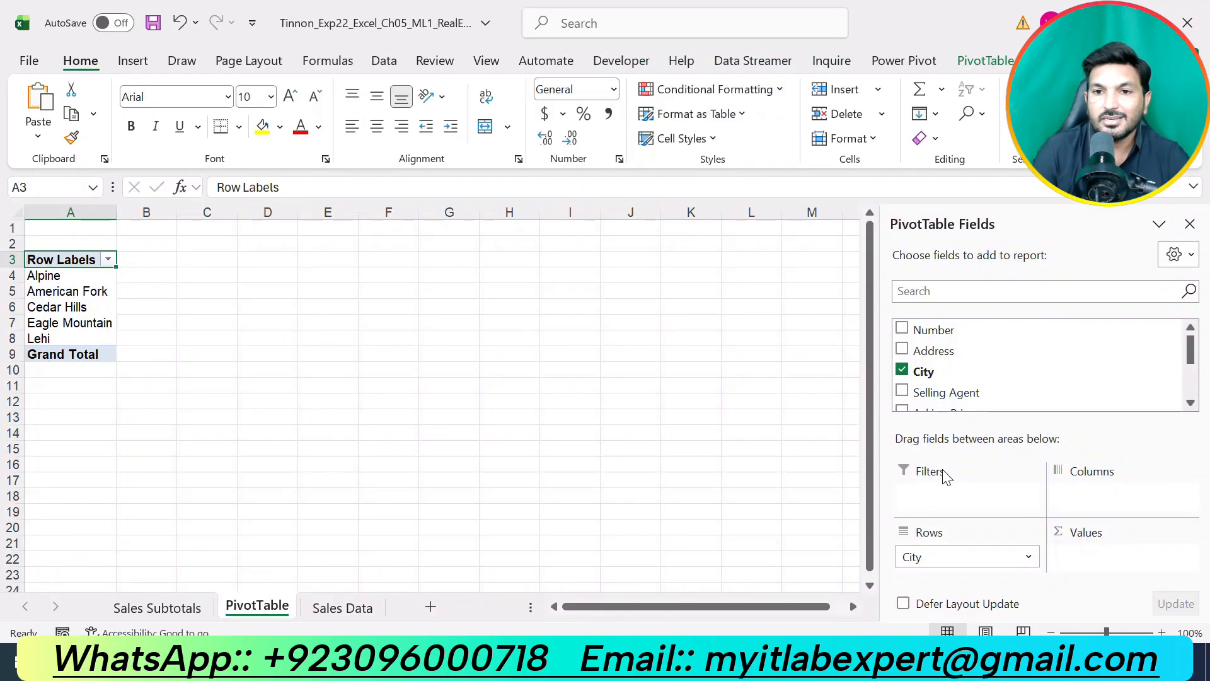
{"action": "left_click_drag", "start_coordinate": [951, 400], "coordinate": [1092, 506]}
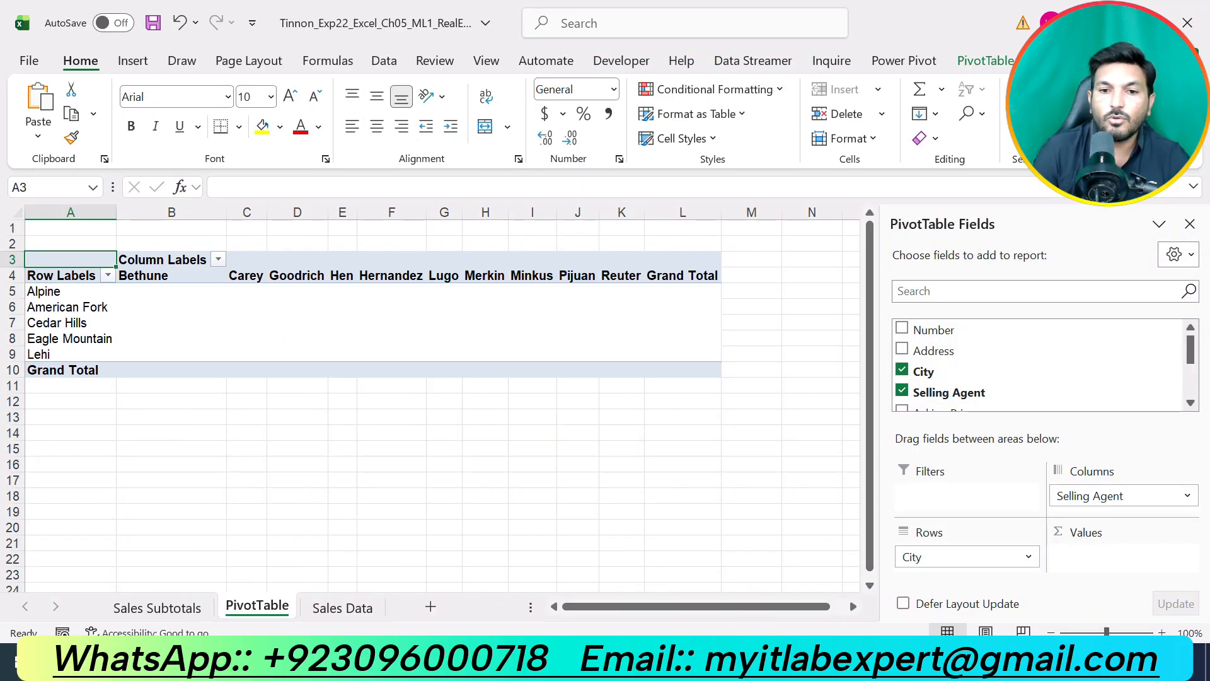
Check the value fields required in the Word instructions, and add Asking Price and Selling Price to the PivotTable's Values area in Excel.
{"action": "key", "text": "alt+Tab"}
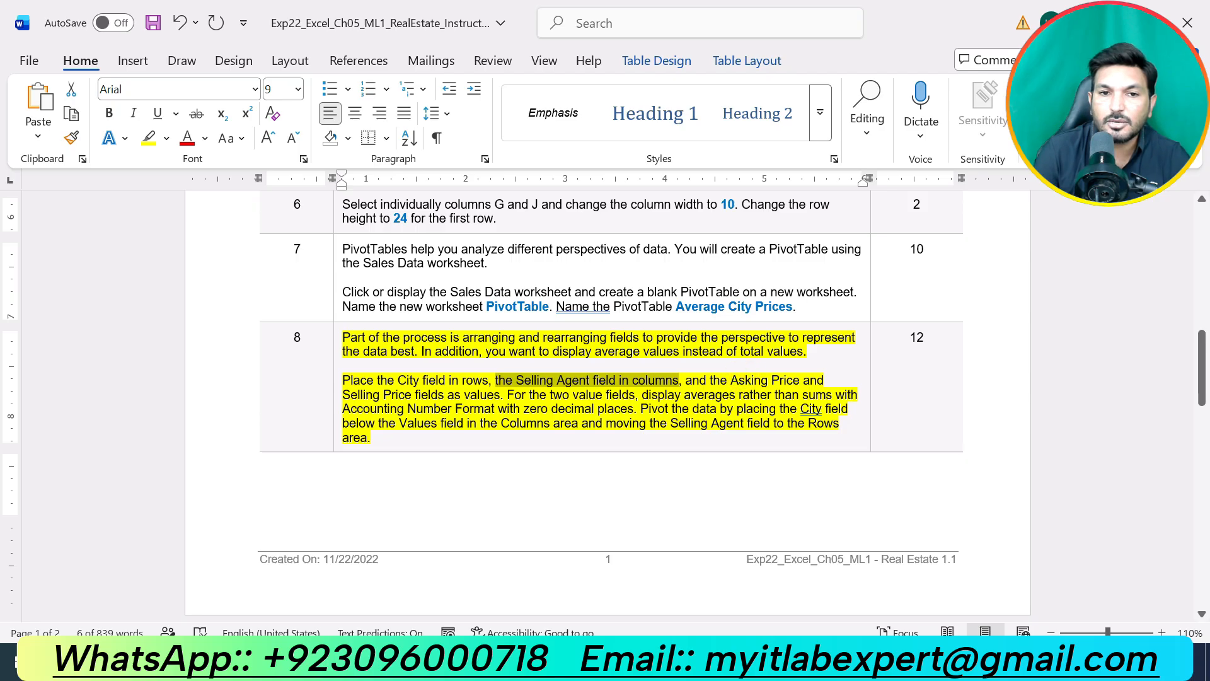
{"action": "left_click", "coordinate": [745, 380]}
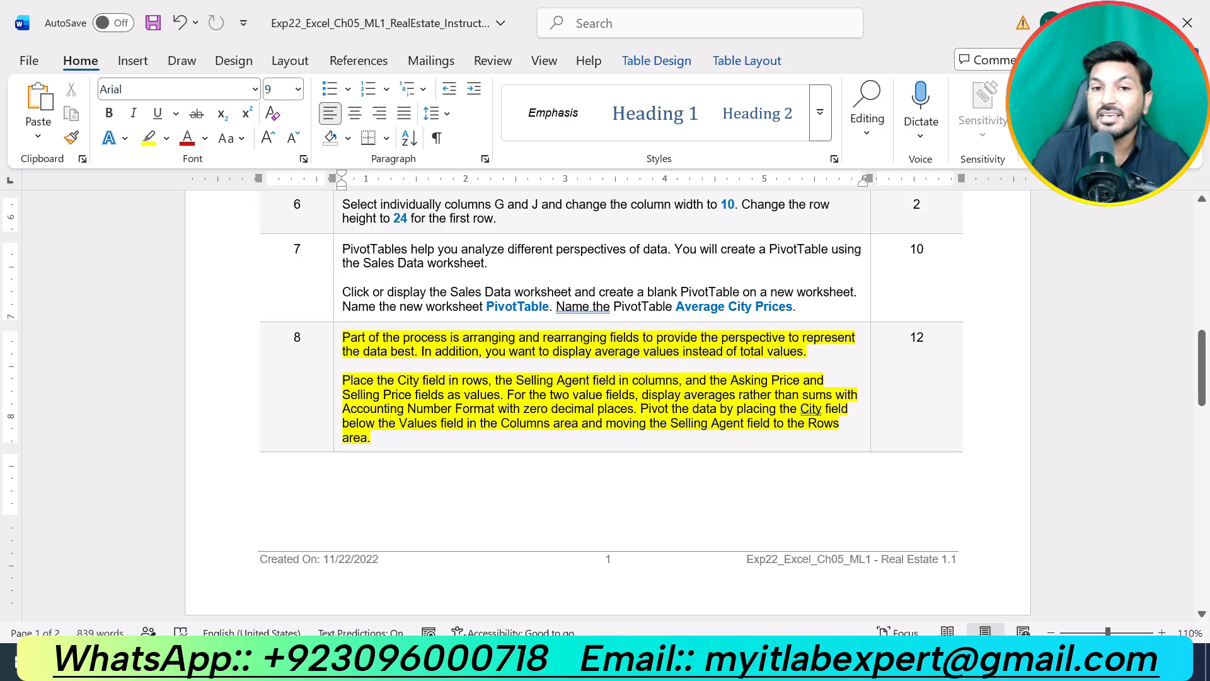
{"action": "key", "text": "alt+Tab"}
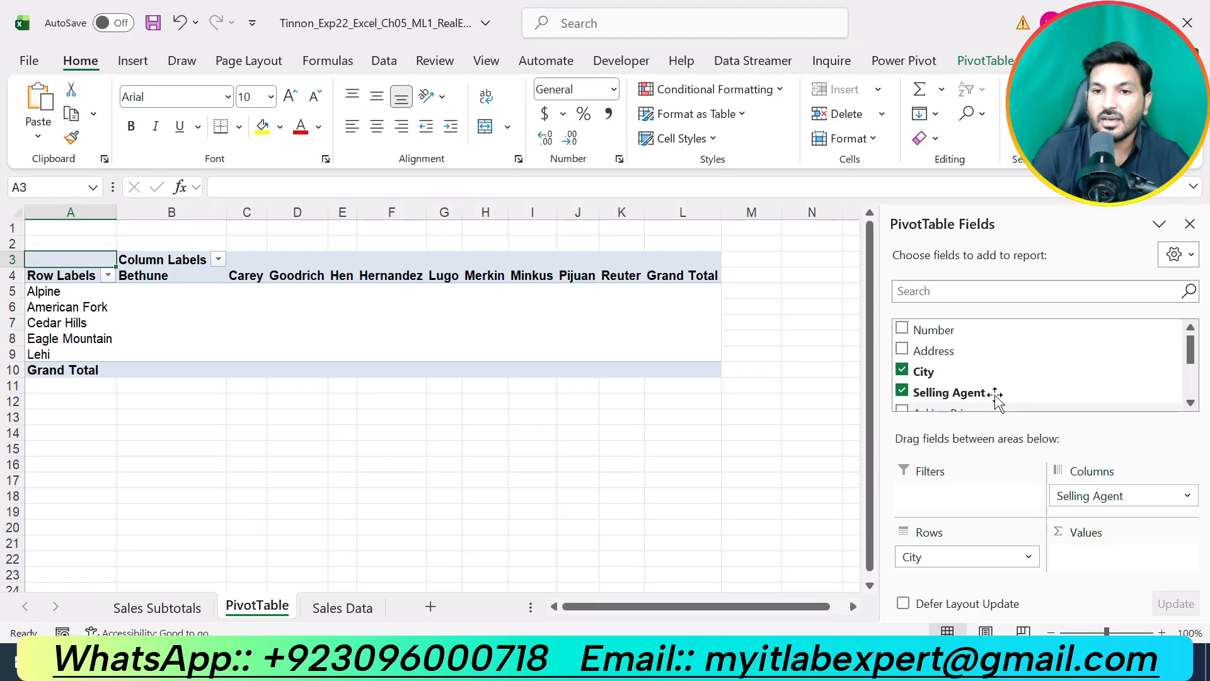
{"action": "scroll", "coordinate": [979, 373], "scroll_direction": "down", "scroll_amount": 2}
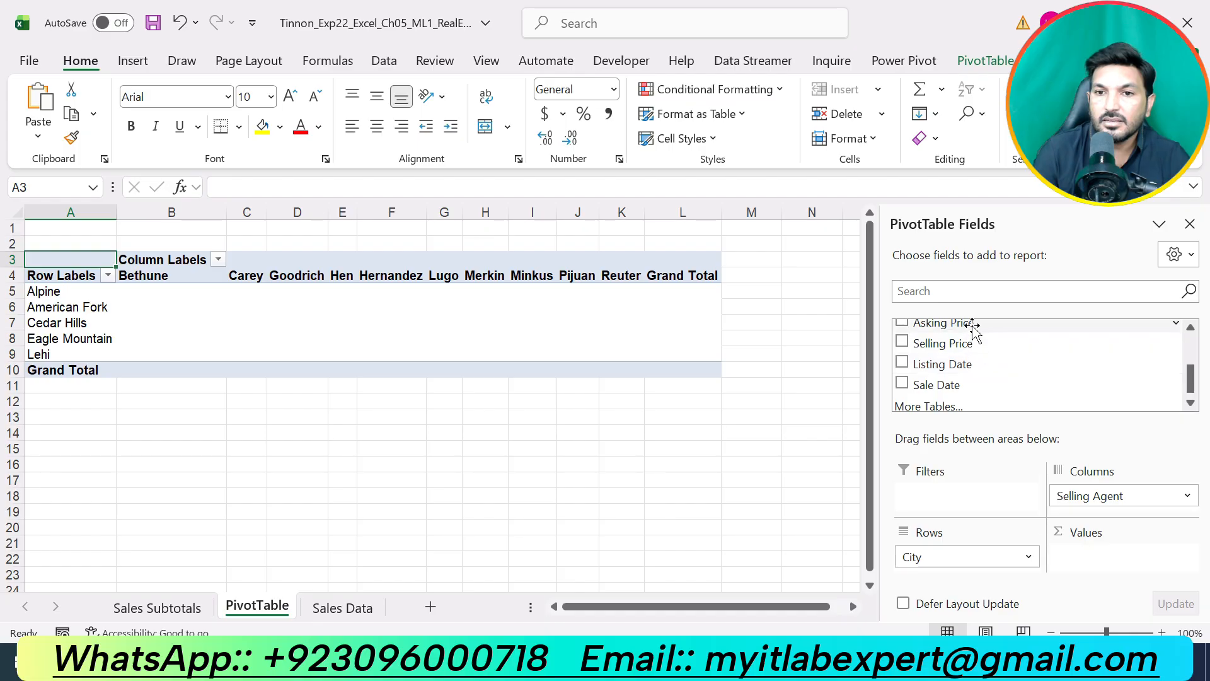
{"action": "left_click_drag", "start_coordinate": [973, 321], "coordinate": [1103, 556]}
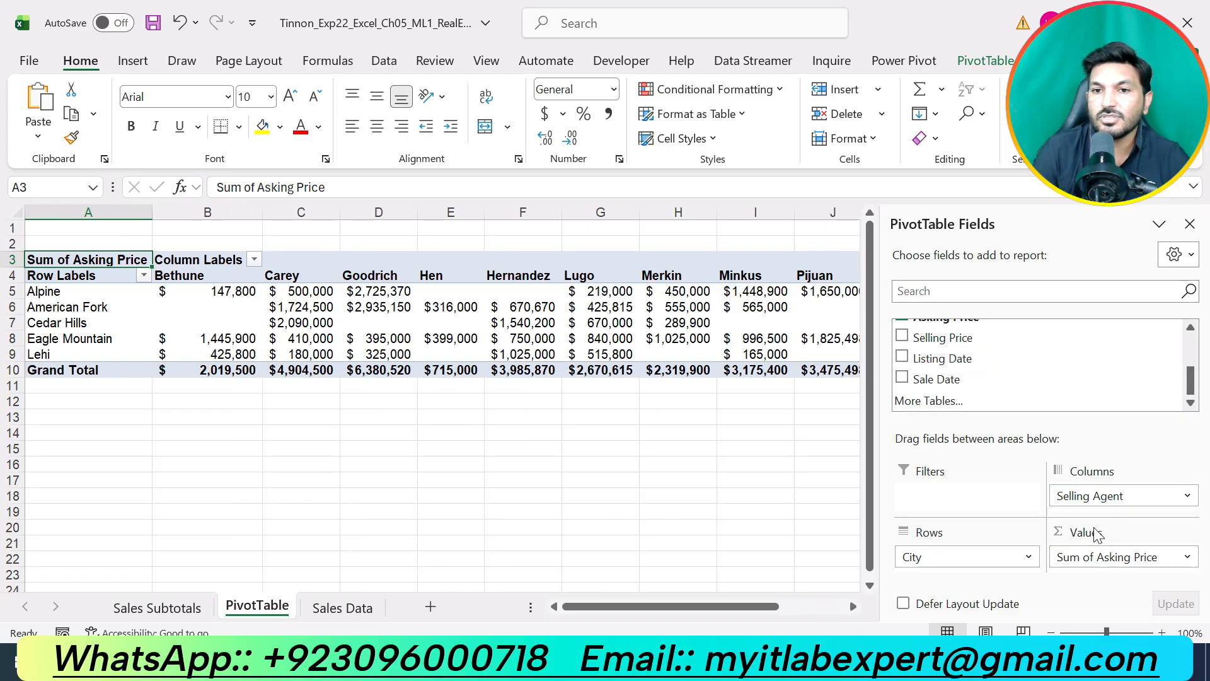
{"action": "left_click_drag", "start_coordinate": [968, 349], "coordinate": [1094, 581]}
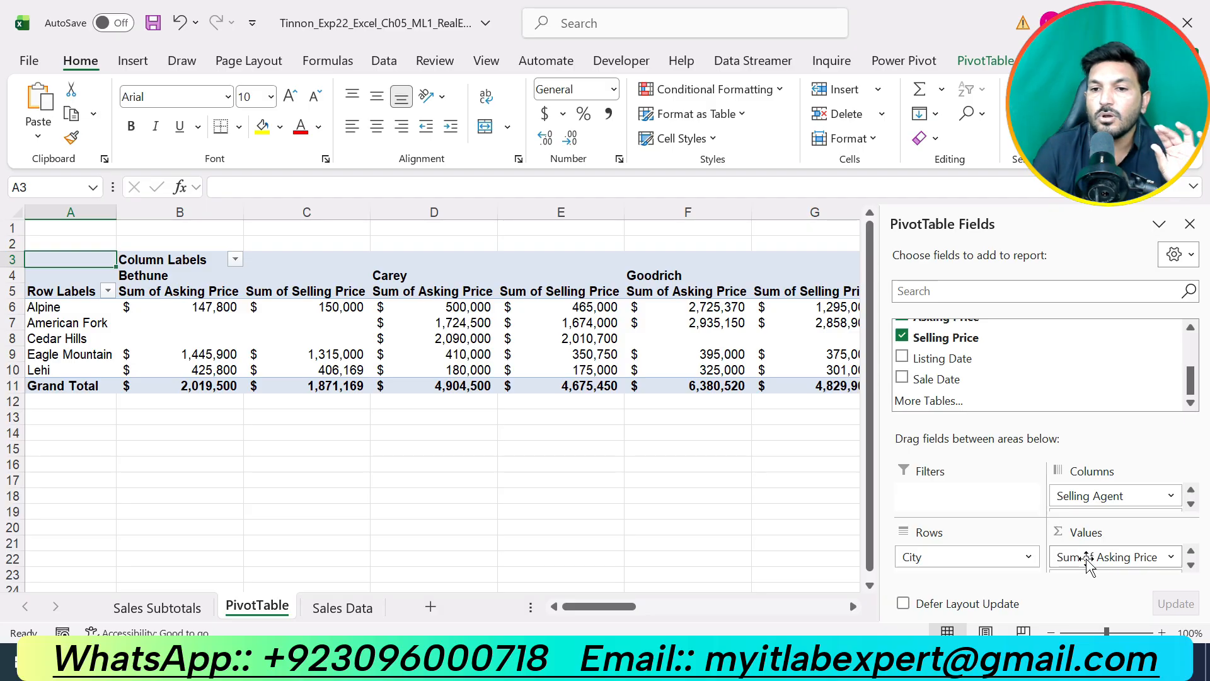
Review the averaging and number format requirements of step 8 in Word, and return to the PivotTable in Excel.
{"action": "scroll", "coordinate": [1090, 562], "scroll_direction": "down", "scroll_amount": 1}
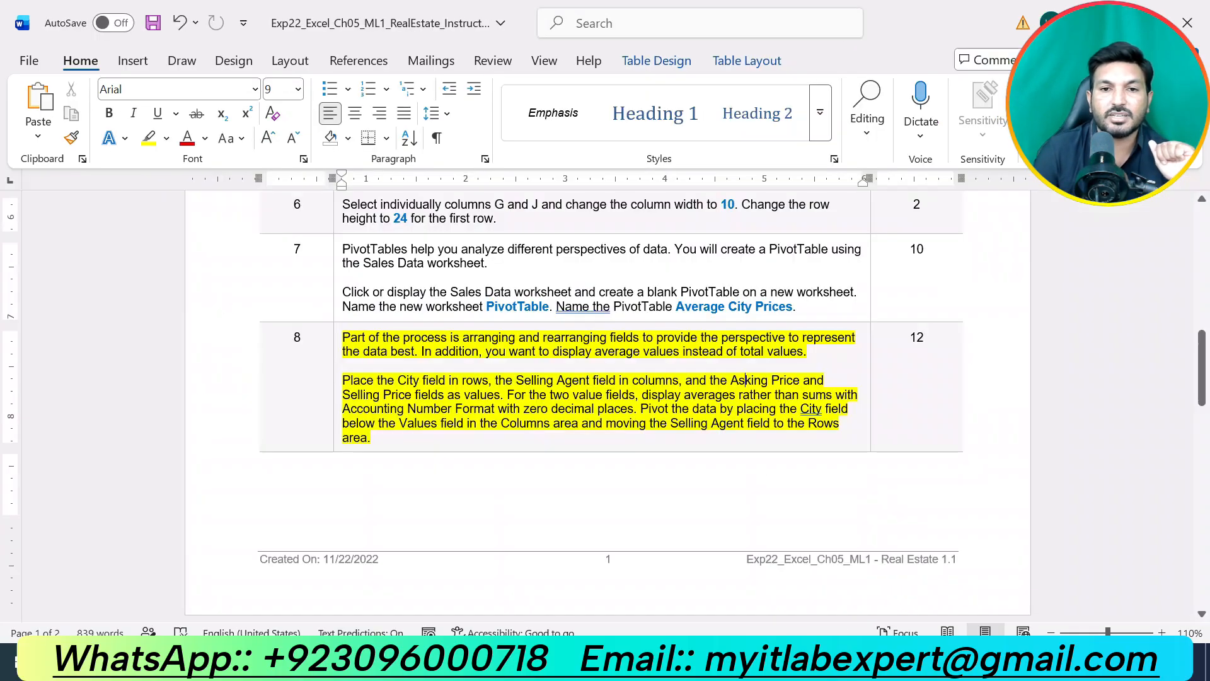
{"action": "key", "text": "alt+Tab"}
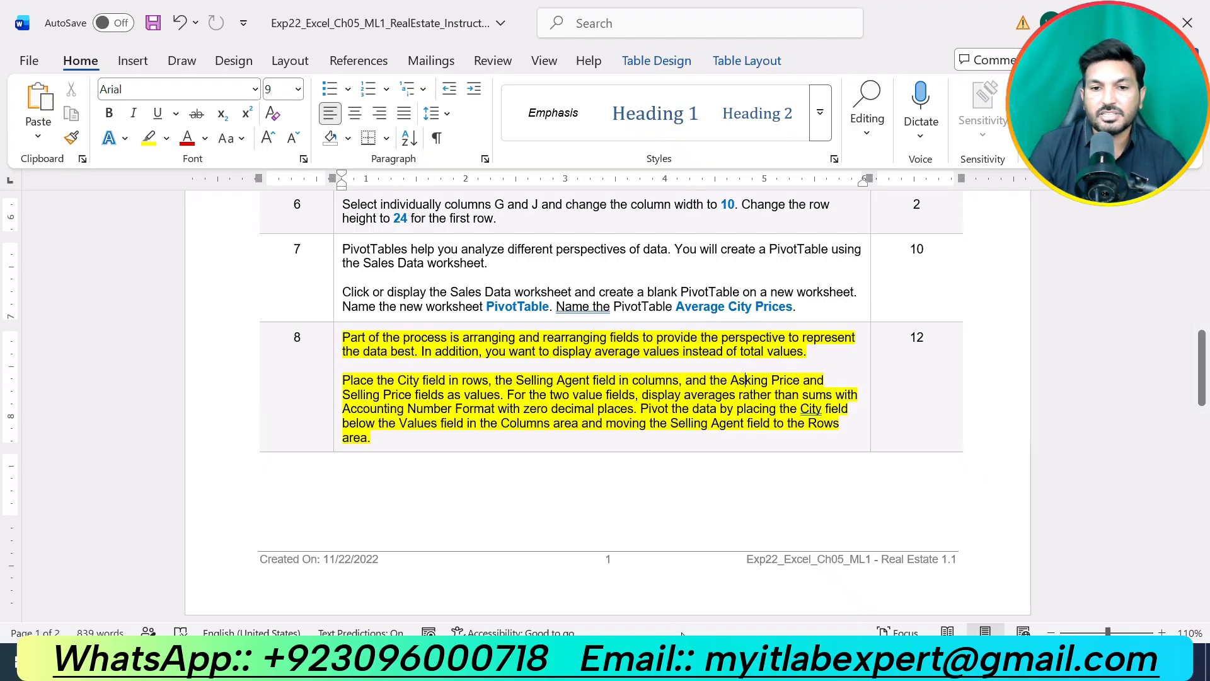
{"action": "left_click", "coordinate": [681, 662]}
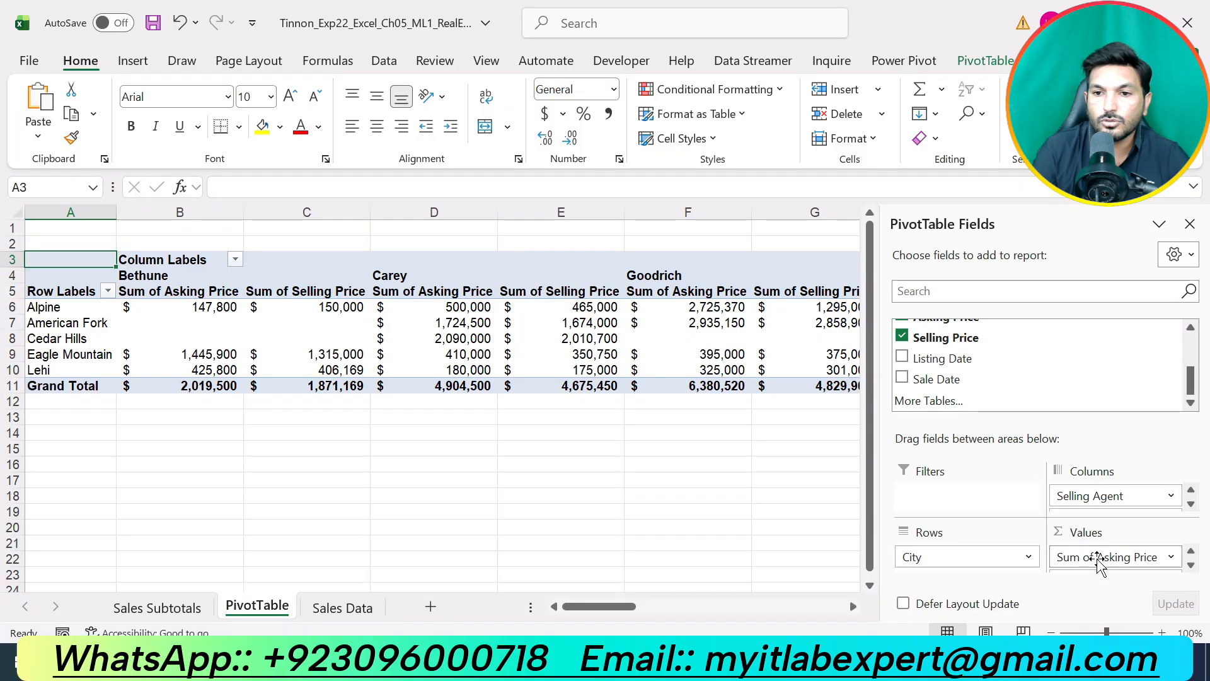
{"action": "scroll", "coordinate": [1100, 561], "scroll_direction": "up", "scroll_amount": 1}
{"action": "left_click", "coordinate": [1108, 557]}
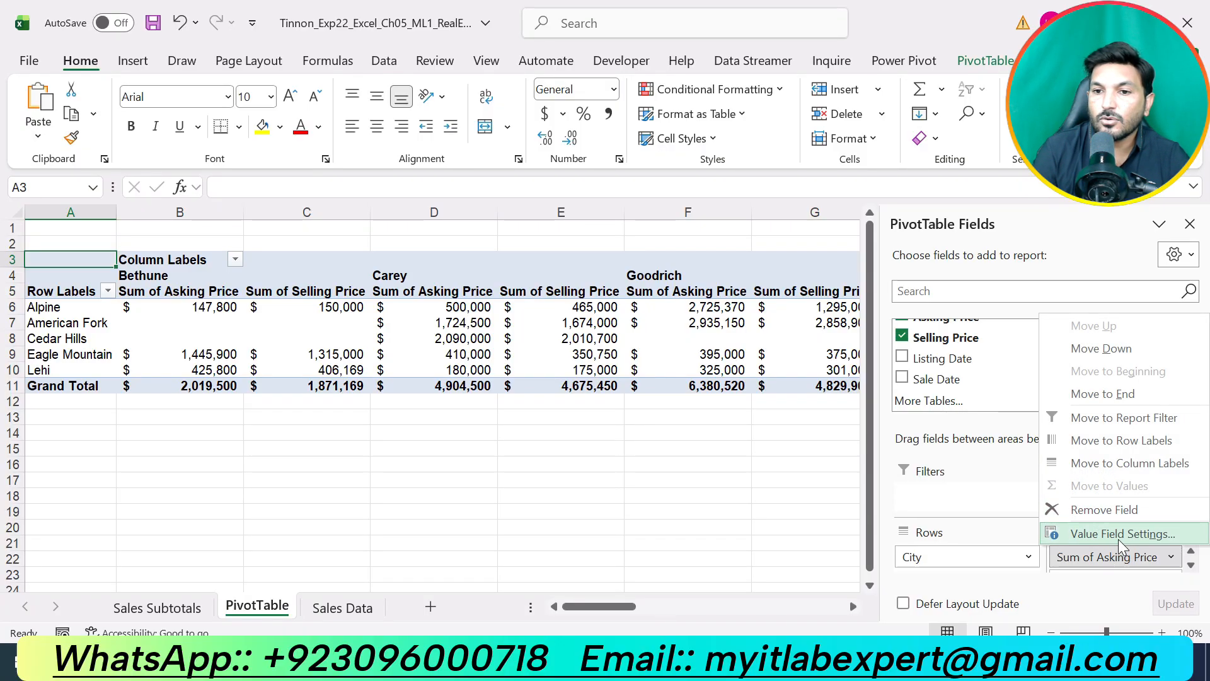
{"action": "left_click", "coordinate": [1113, 534]}
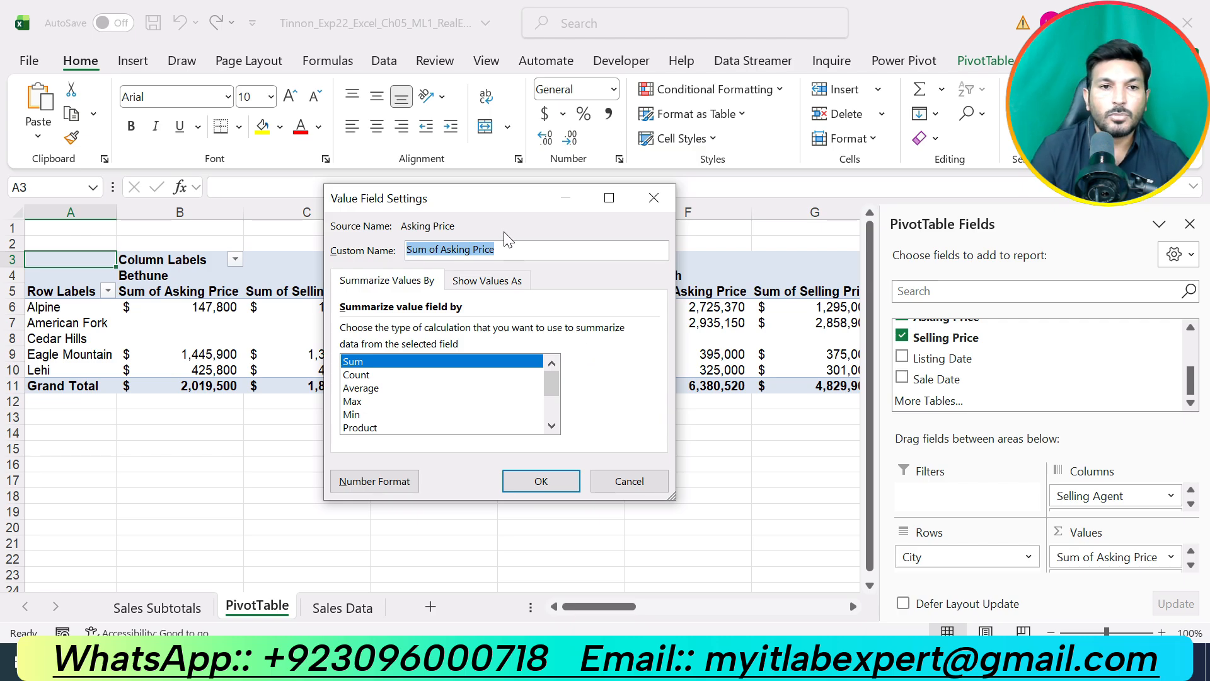
{"action": "left_click", "coordinate": [649, 201]}
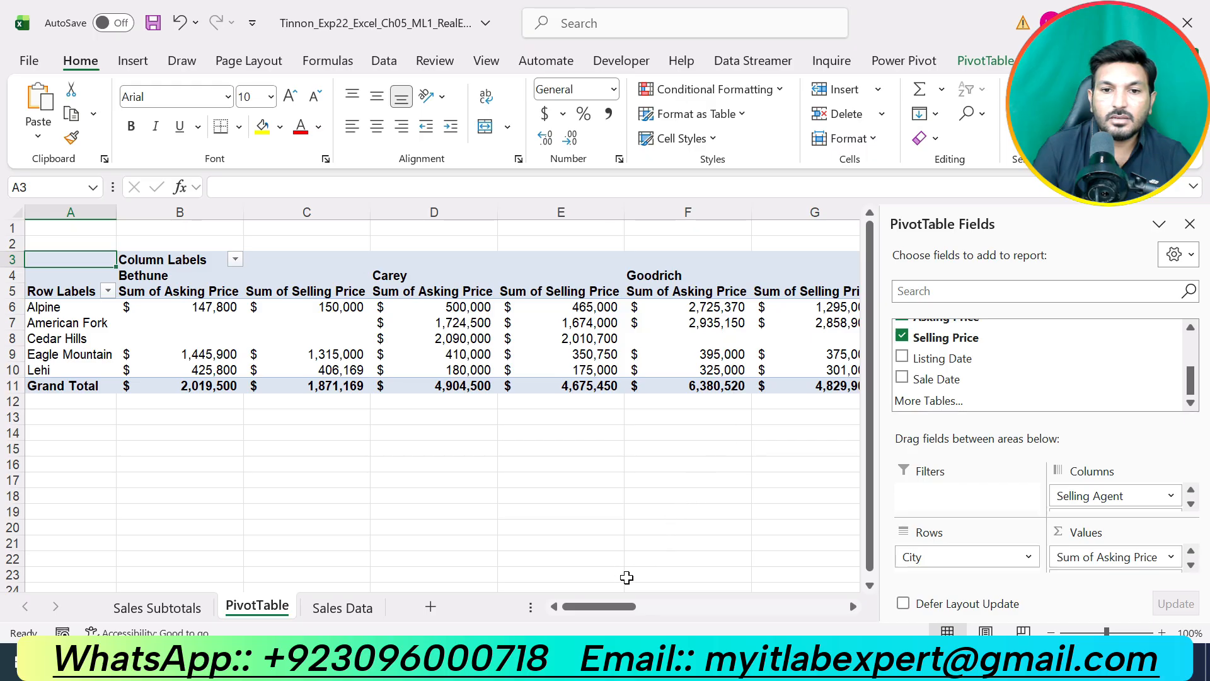
{"action": "left_click", "coordinate": [1190, 224]}
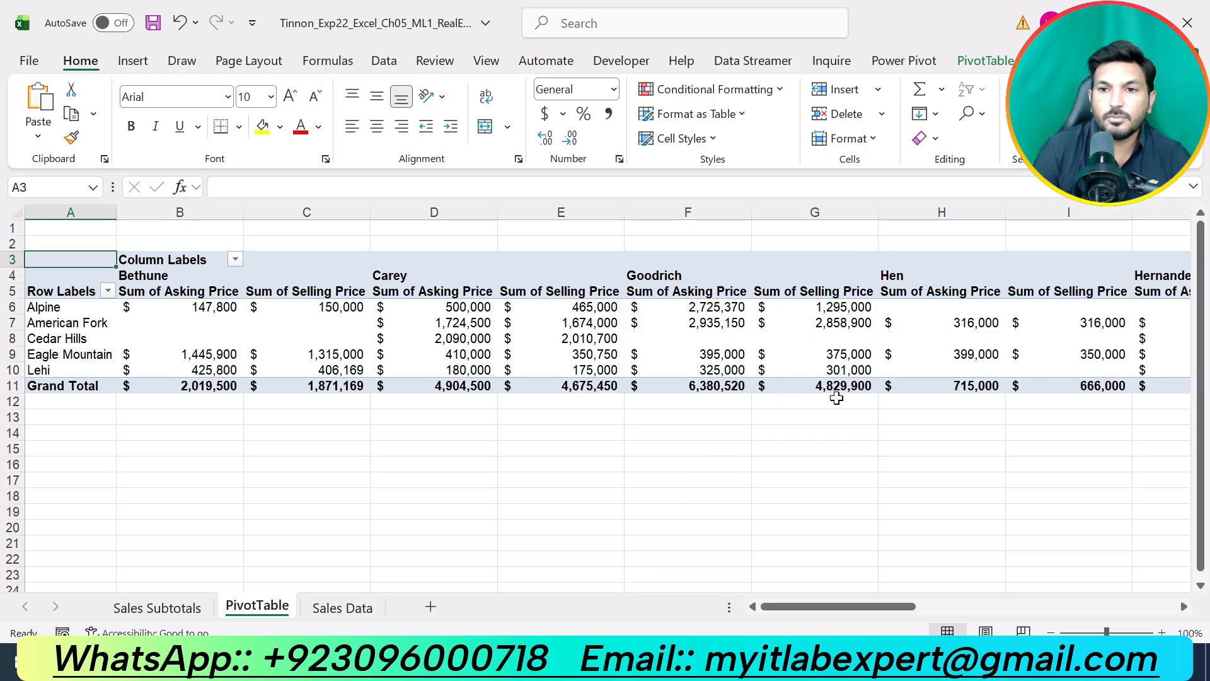
{"action": "left_click", "coordinate": [505, 342]}
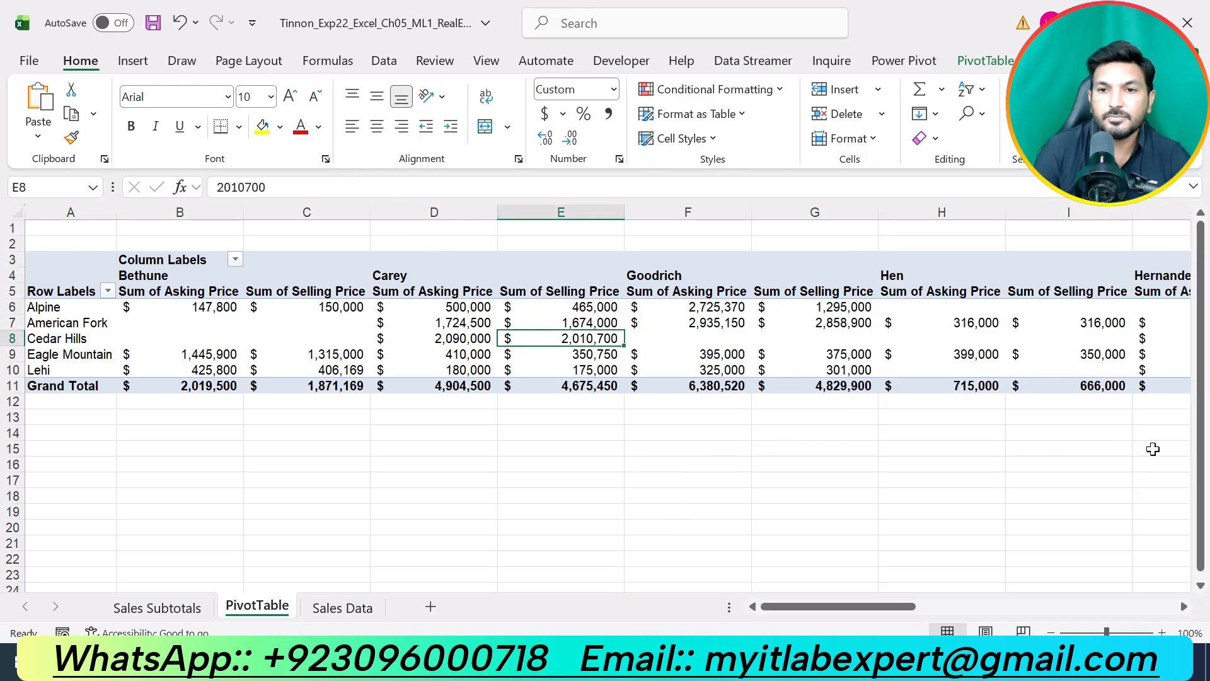
{"action": "left_click", "coordinate": [1021, 61]}
{"action": "left_click", "coordinate": [1042, 112]}
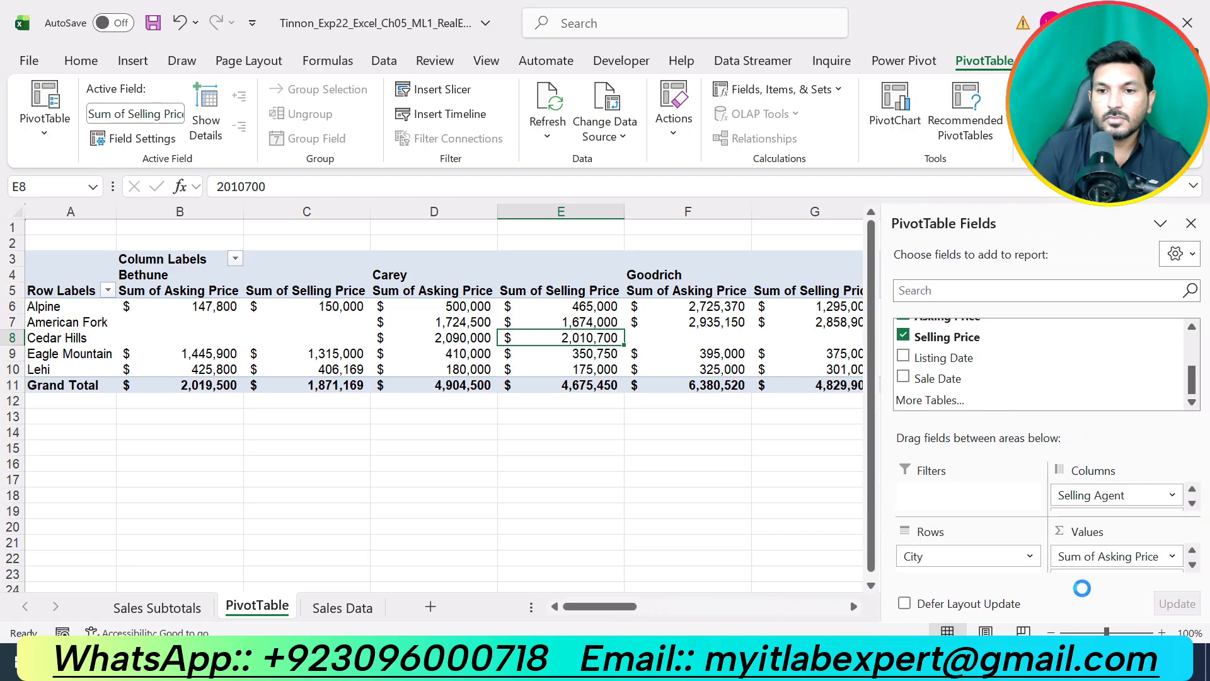
Summarize the Asking Price value field by Average and format it as Accounting with 0 decimal places and the $ symbol.
{"action": "left_click", "coordinate": [1110, 557]}
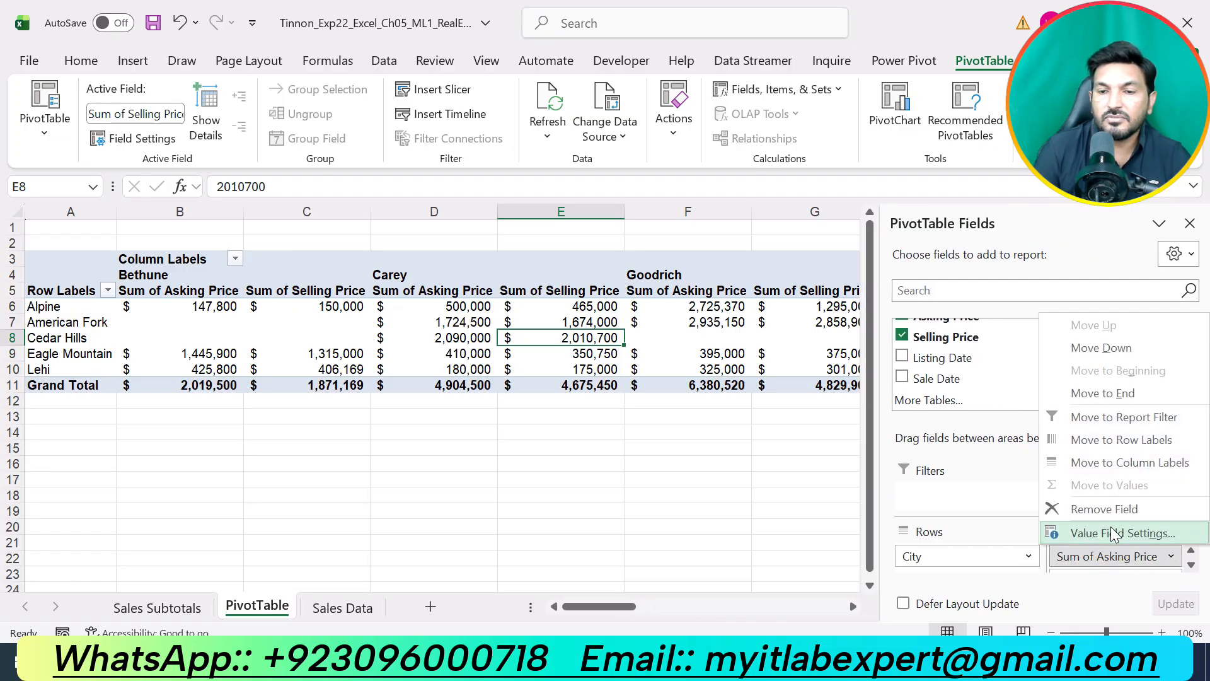
{"action": "left_click", "coordinate": [1108, 531]}
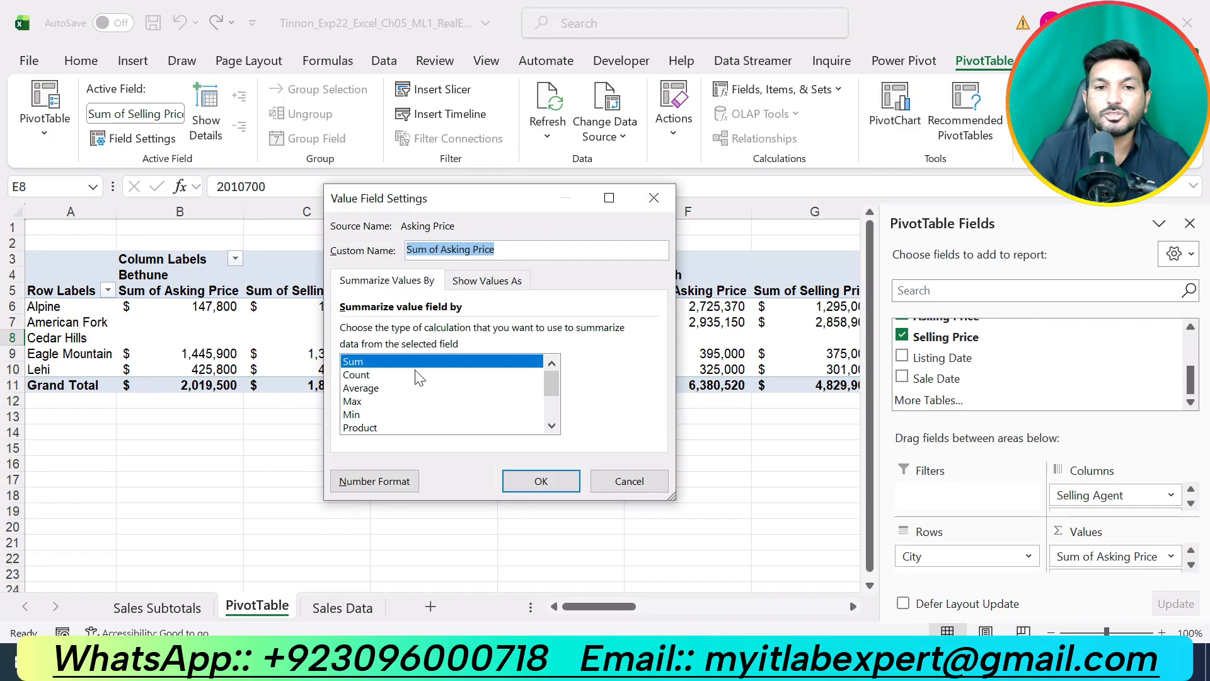
{"action": "left_click", "coordinate": [383, 388]}
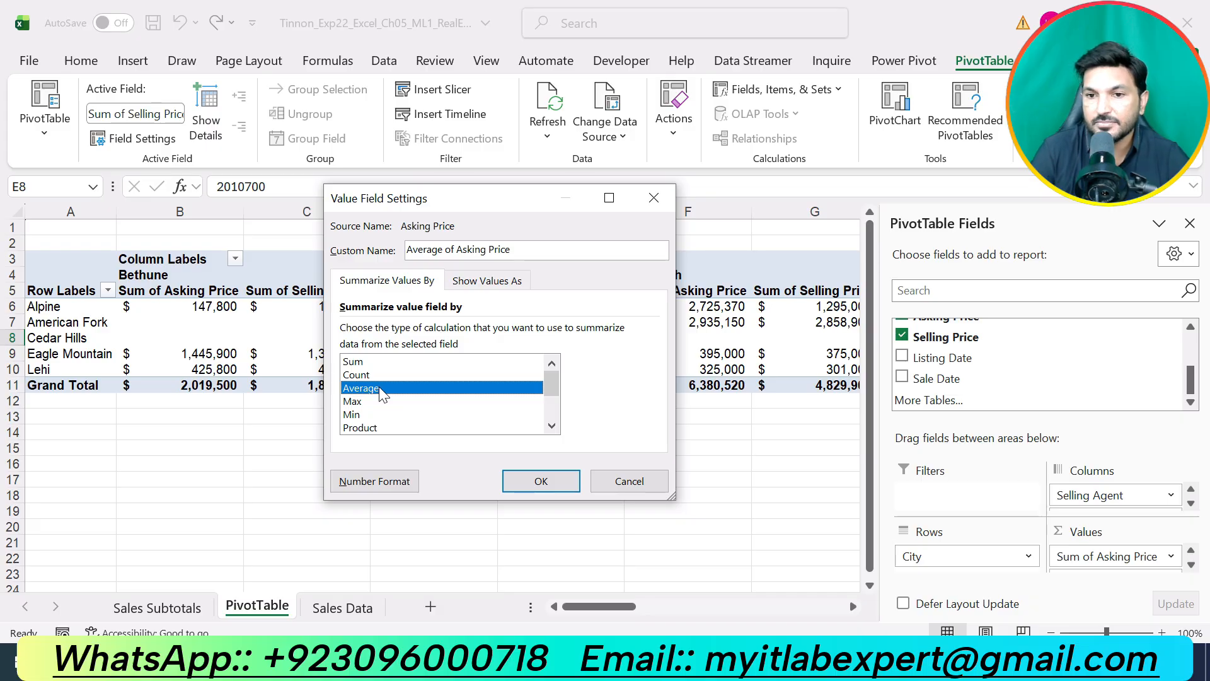
{"action": "left_click", "coordinate": [371, 482]}
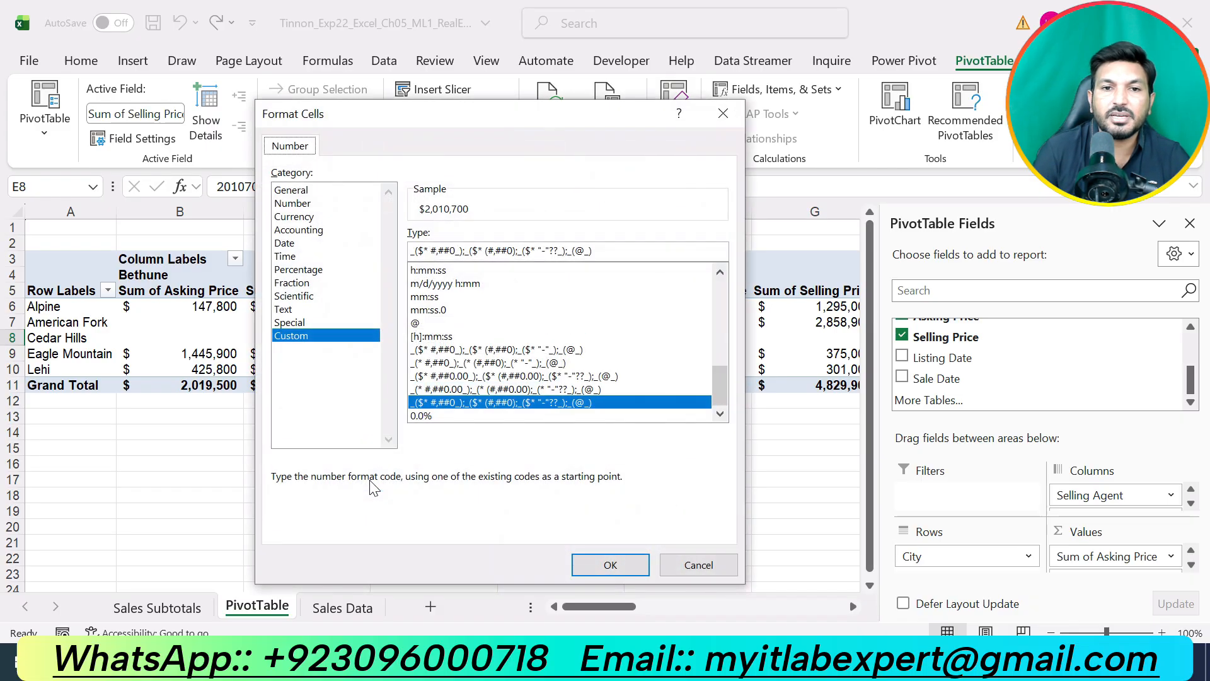
{"action": "left_click", "coordinate": [307, 231]}
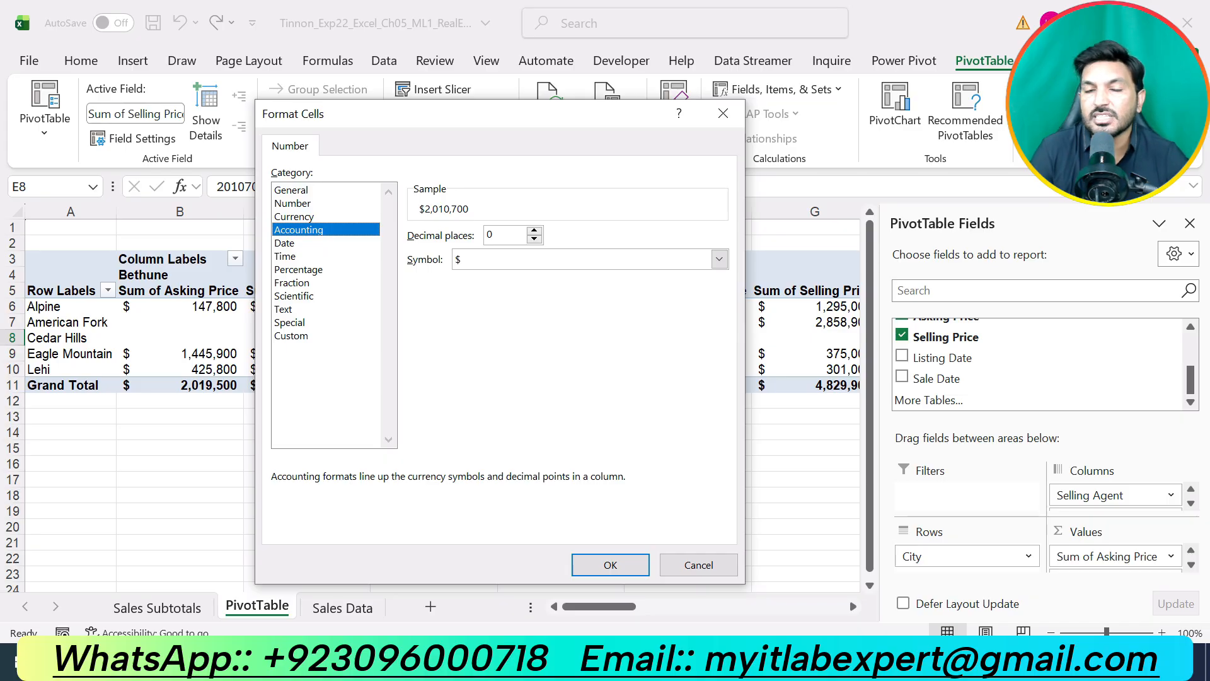
{"action": "left_click", "coordinate": [610, 565]}
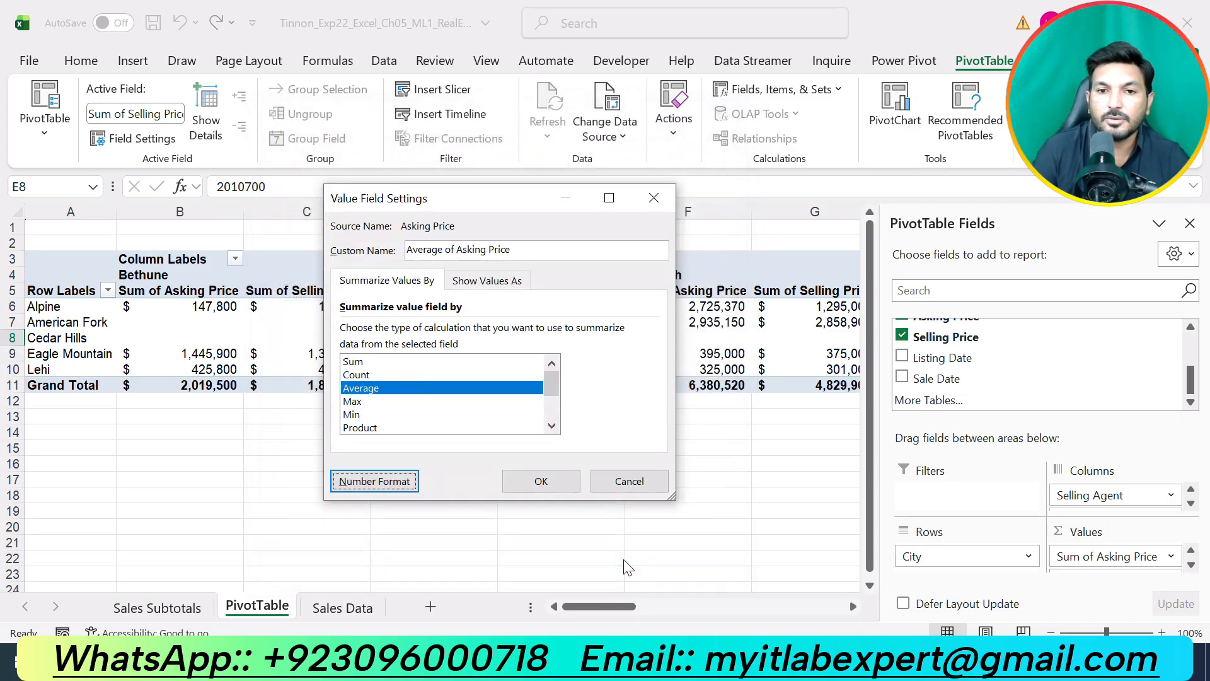
{"action": "left_click", "coordinate": [560, 485]}
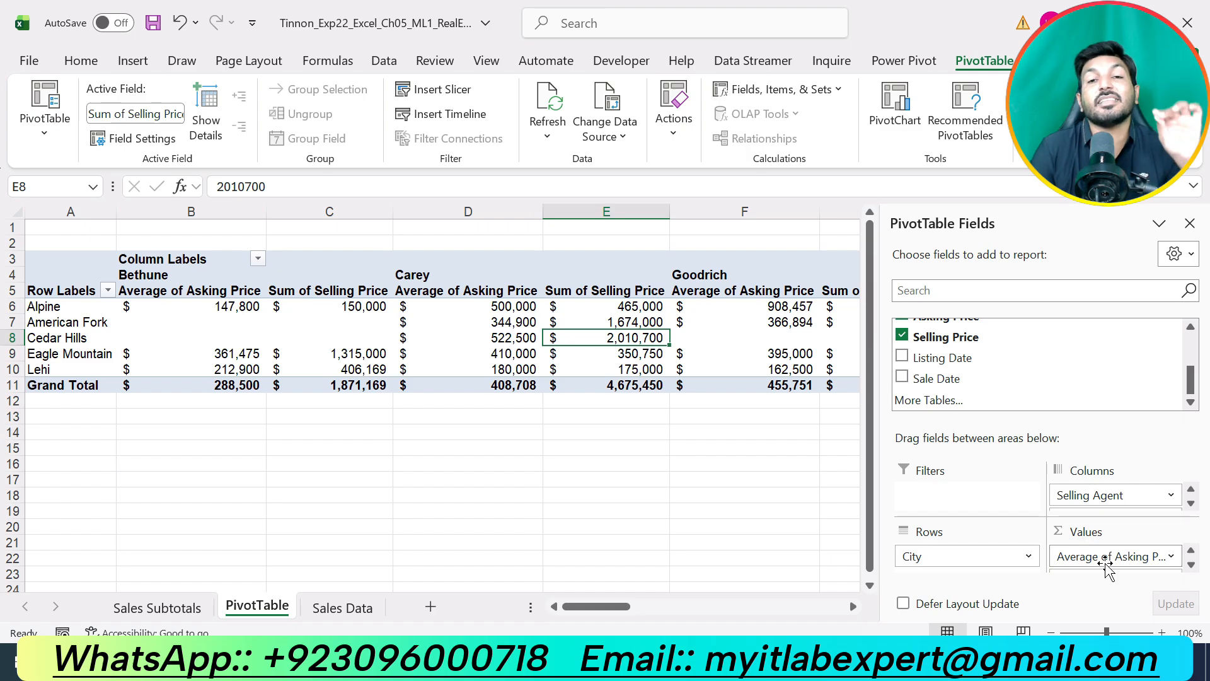
Summarize the Selling Price value field by Average and format it as Accounting with 0 decimal places and the $ symbol.
{"action": "scroll", "coordinate": [1108, 564], "scroll_direction": "down", "scroll_amount": 1}
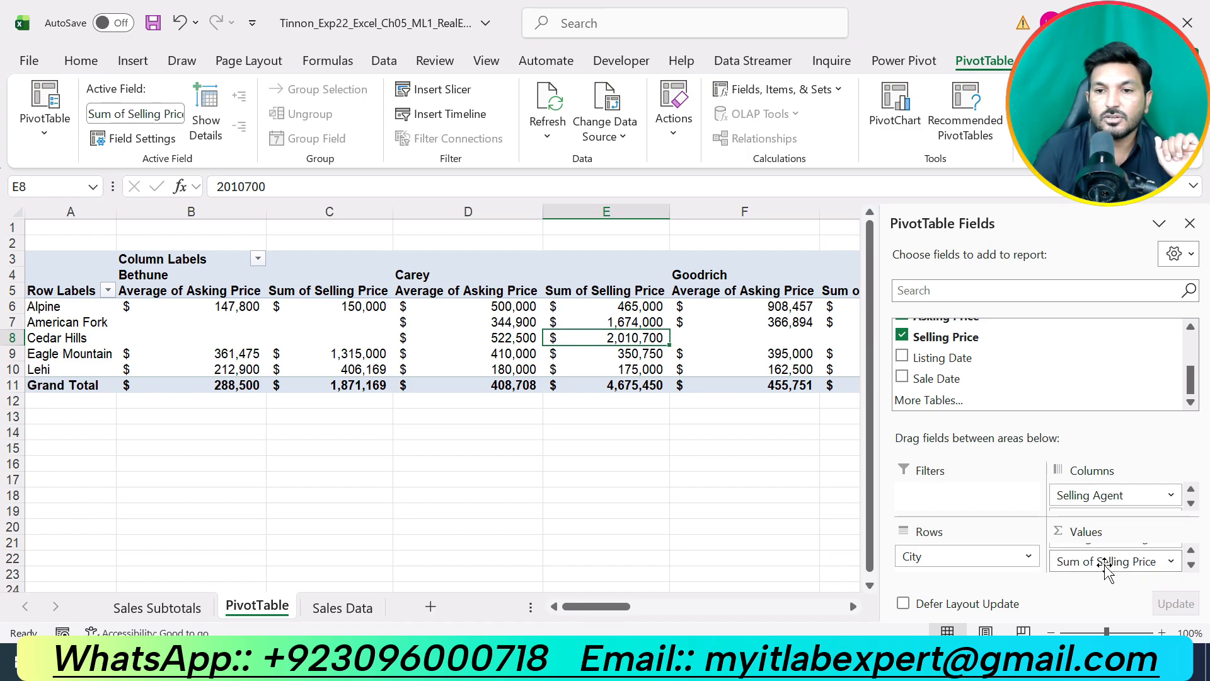
{"action": "left_click", "coordinate": [1114, 568]}
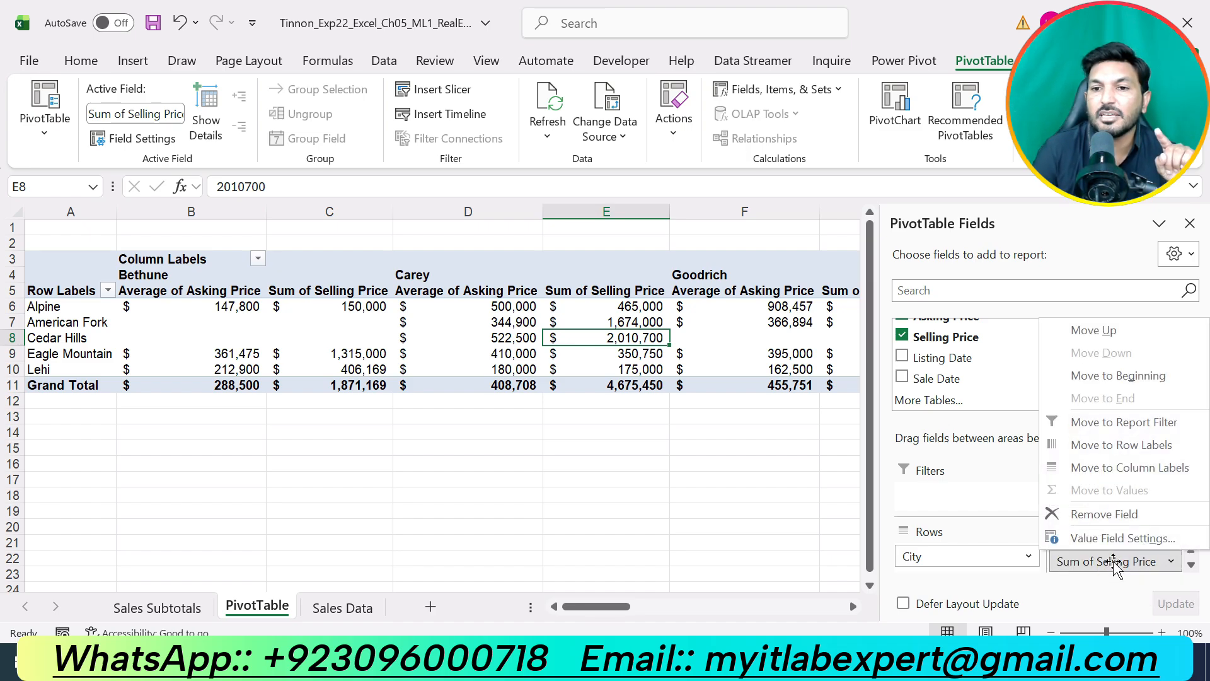
{"action": "left_click", "coordinate": [1112, 538]}
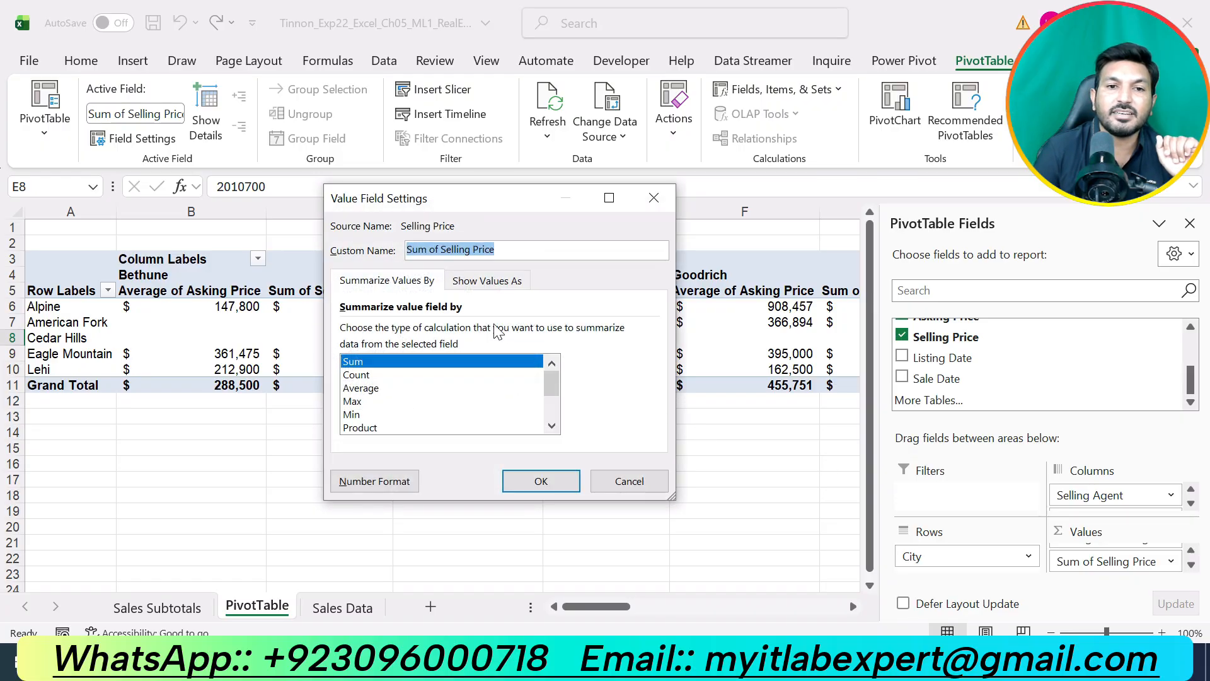
{"action": "left_click", "coordinate": [363, 388]}
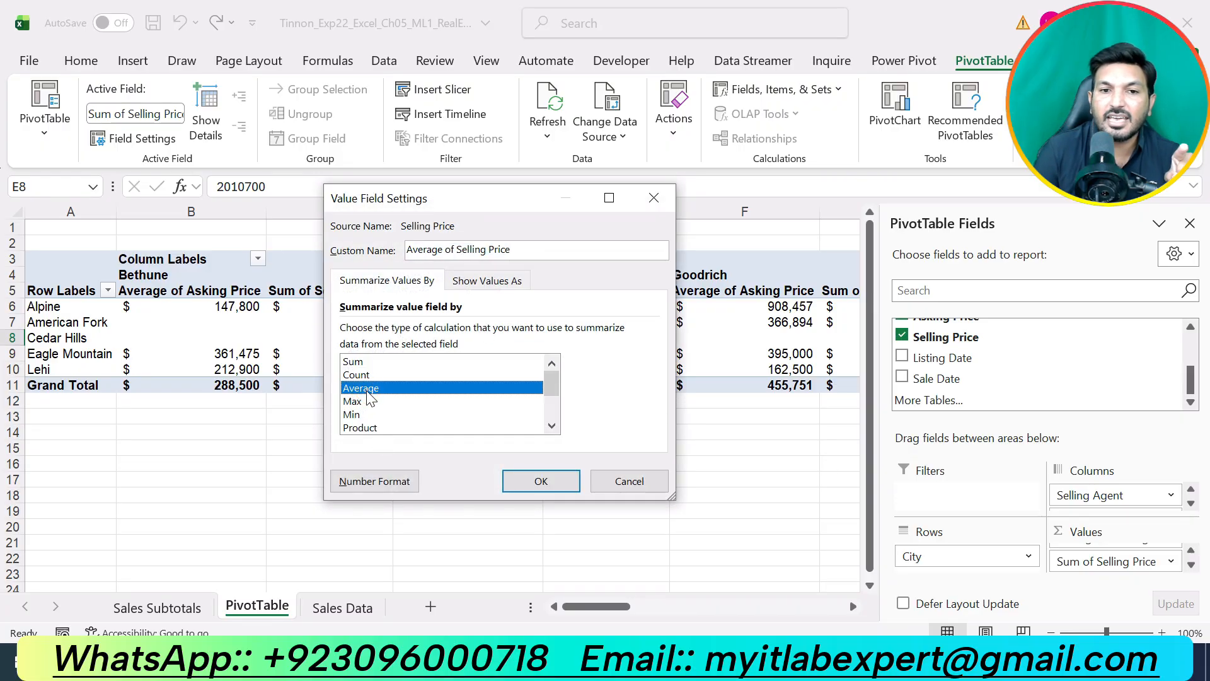
{"action": "left_click", "coordinate": [383, 481]}
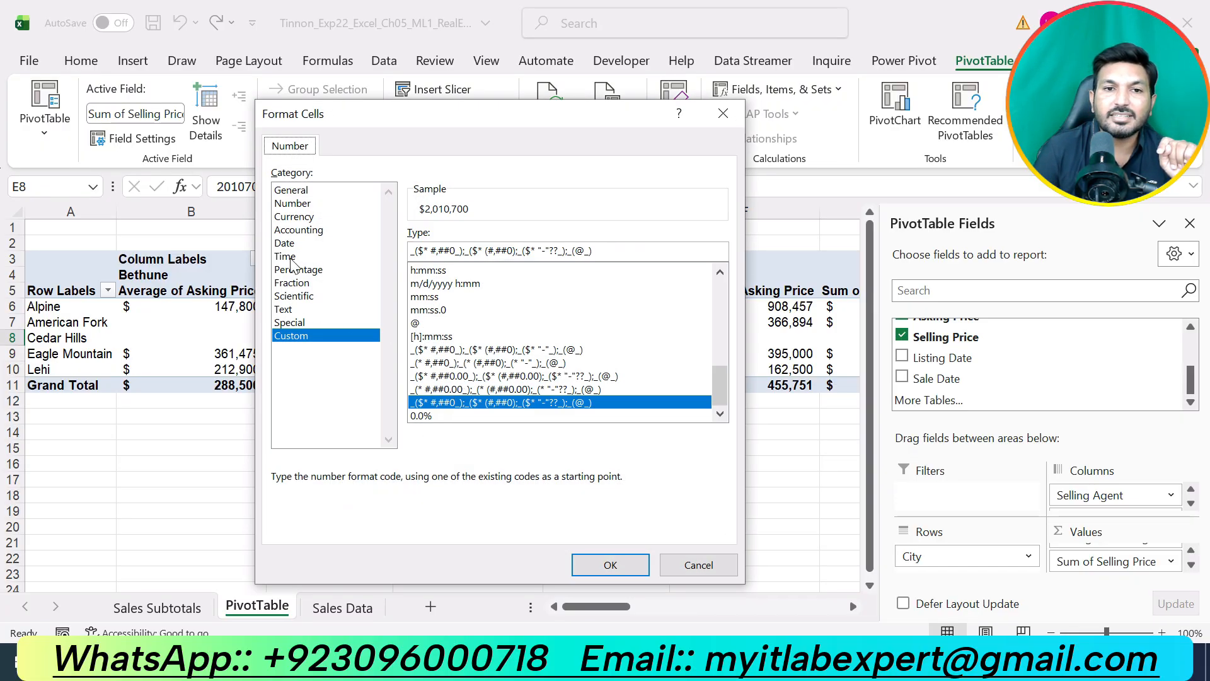
{"action": "left_click", "coordinate": [301, 231]}
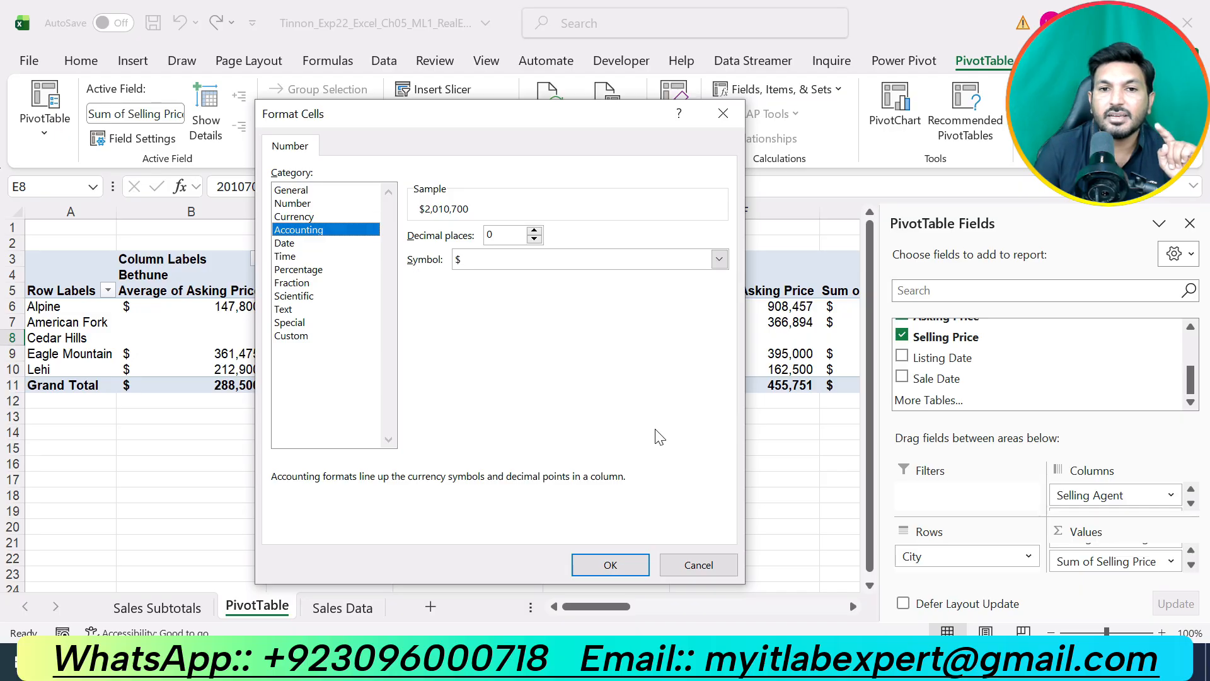
{"action": "left_click", "coordinate": [609, 565]}
{"action": "left_click", "coordinate": [541, 481]}
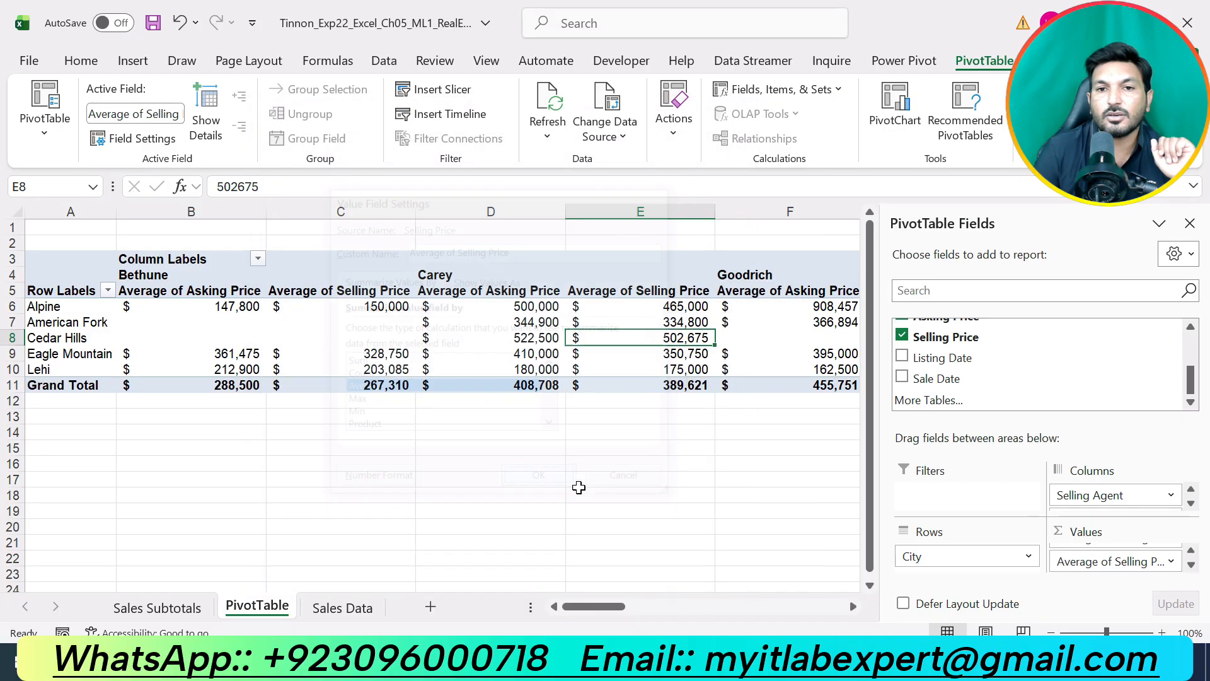
Check the step 8 pivoting instructions in Word, and enlarge the PivotTable's field areas section in Excel.
{"action": "left_click", "coordinate": [1190, 224]}
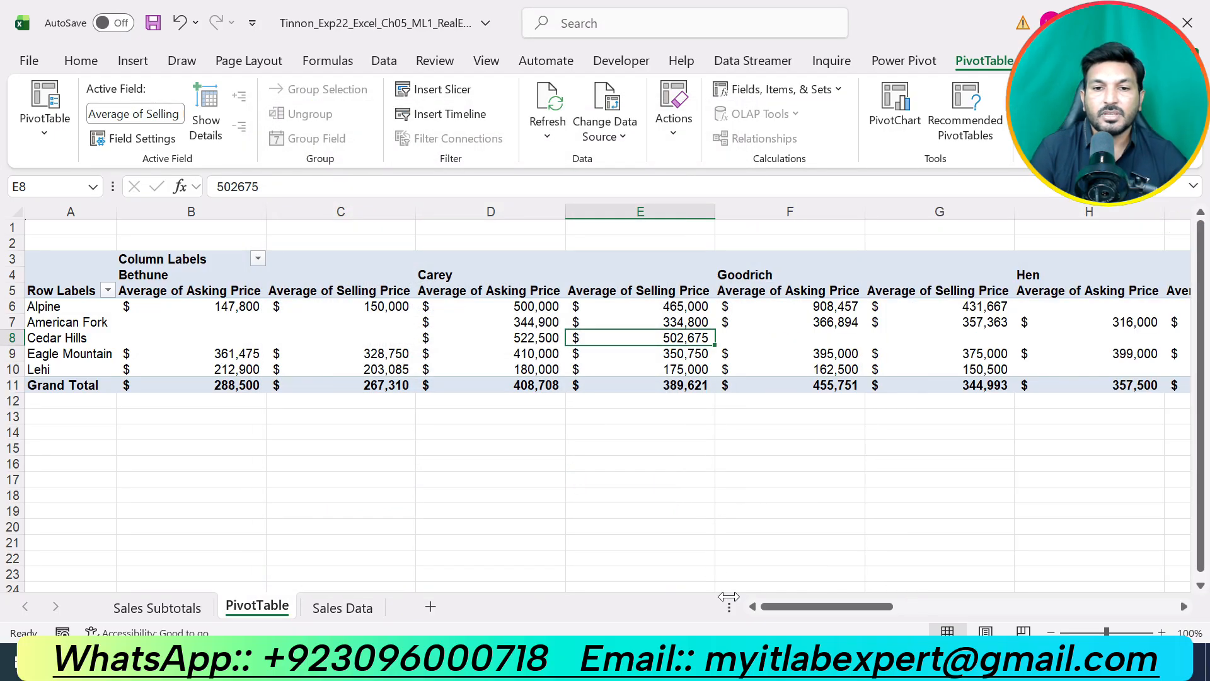
{"action": "left_click", "coordinate": [706, 662]}
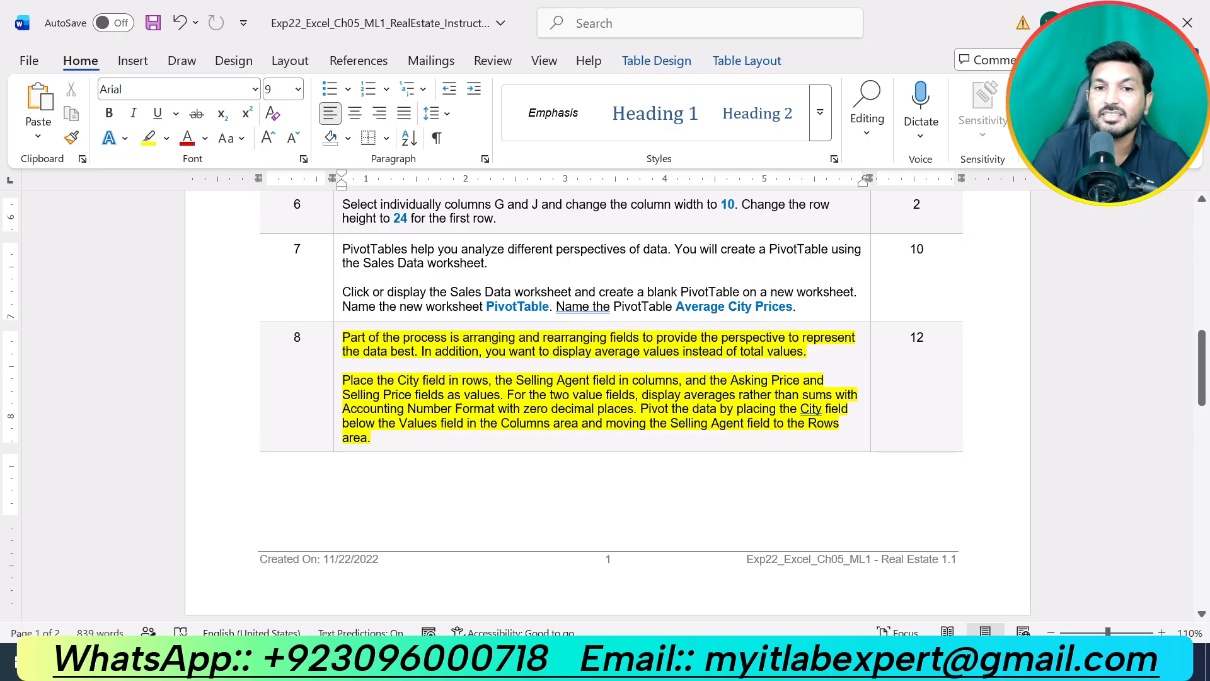
{"action": "left_click", "coordinate": [687, 662]}
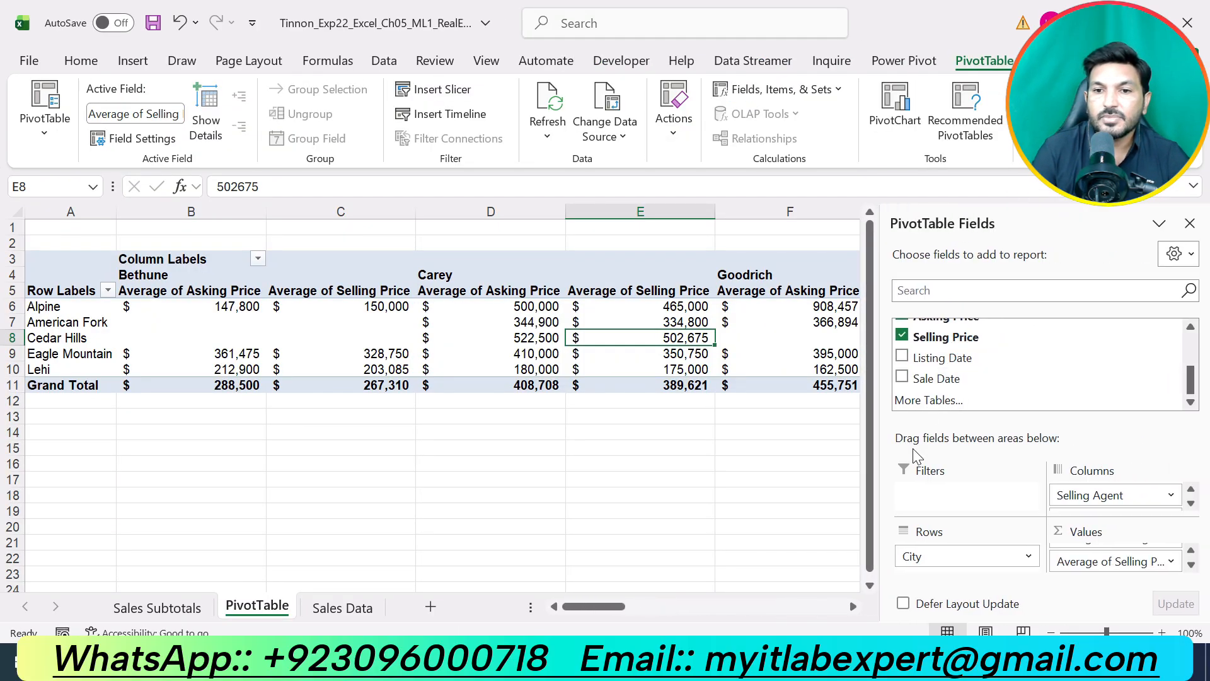
{"action": "left_click", "coordinate": [1078, 424]}
{"action": "left_click", "coordinate": [1079, 426]}
{"action": "left_click_drag", "start_coordinate": [1080, 426], "coordinate": [1080, 353]}
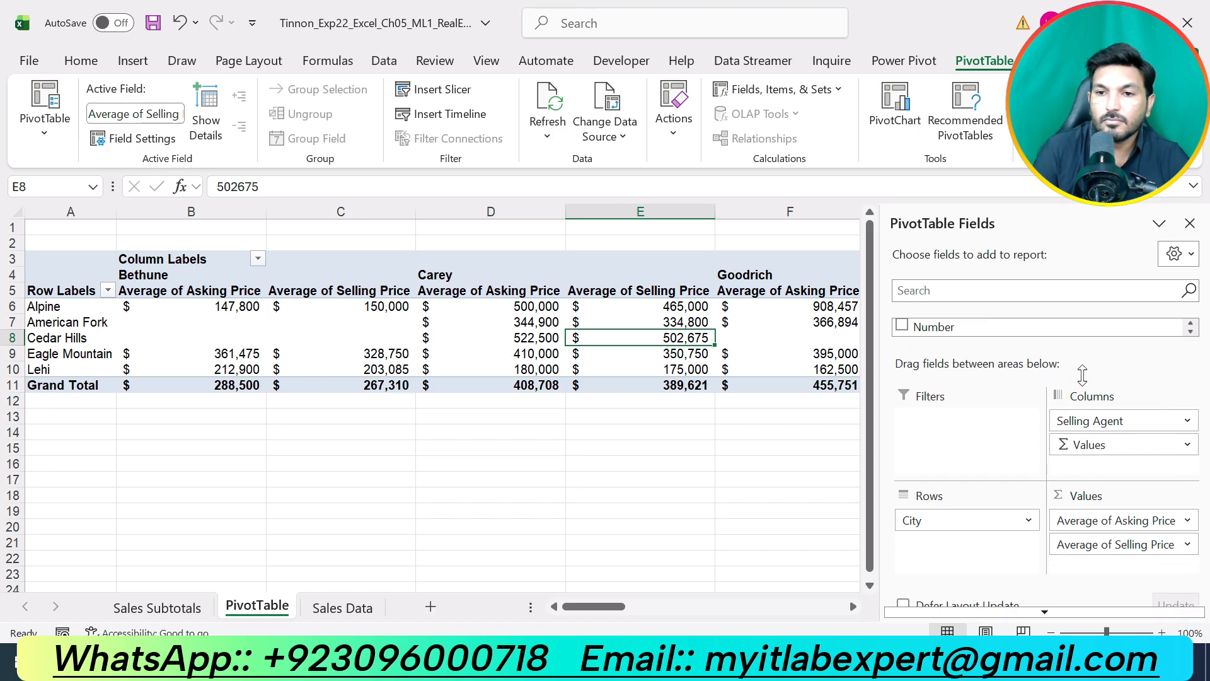
Move the City field from Rows to the Columns area, below the Values field.
{"action": "left_click", "coordinate": [957, 521]}
{"action": "left_click_drag", "start_coordinate": [957, 521], "coordinate": [1114, 484]}
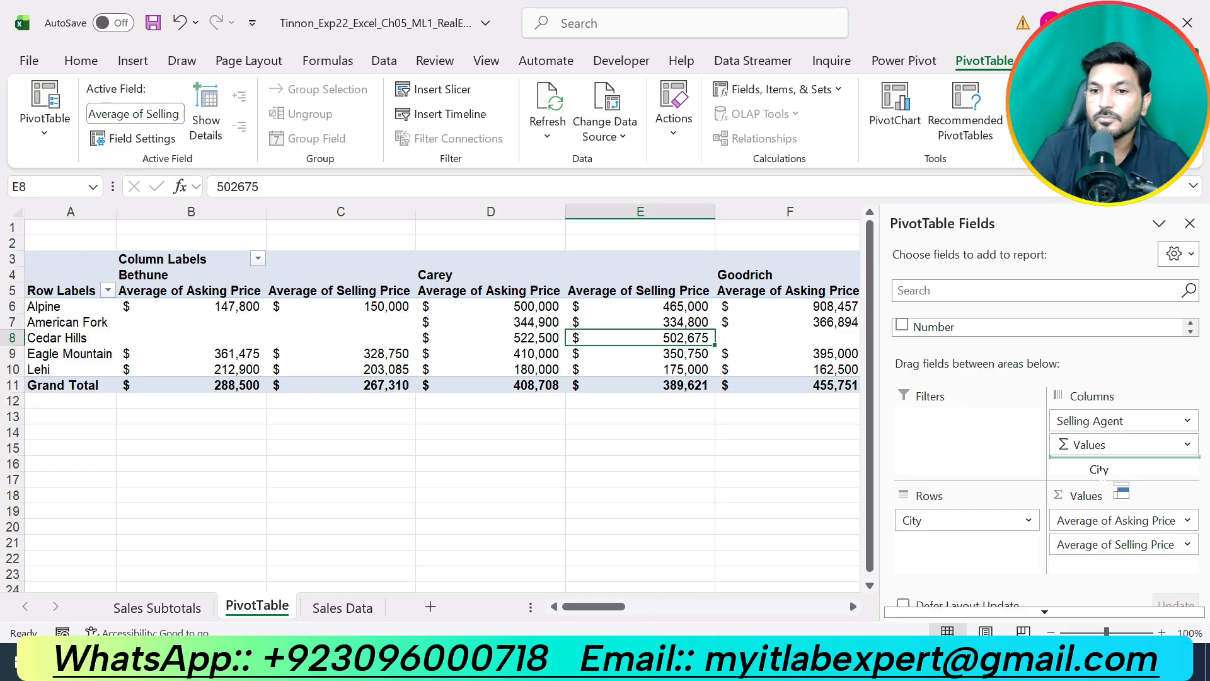
{"action": "left_click_drag", "start_coordinate": [1114, 485], "coordinate": [1097, 470]}
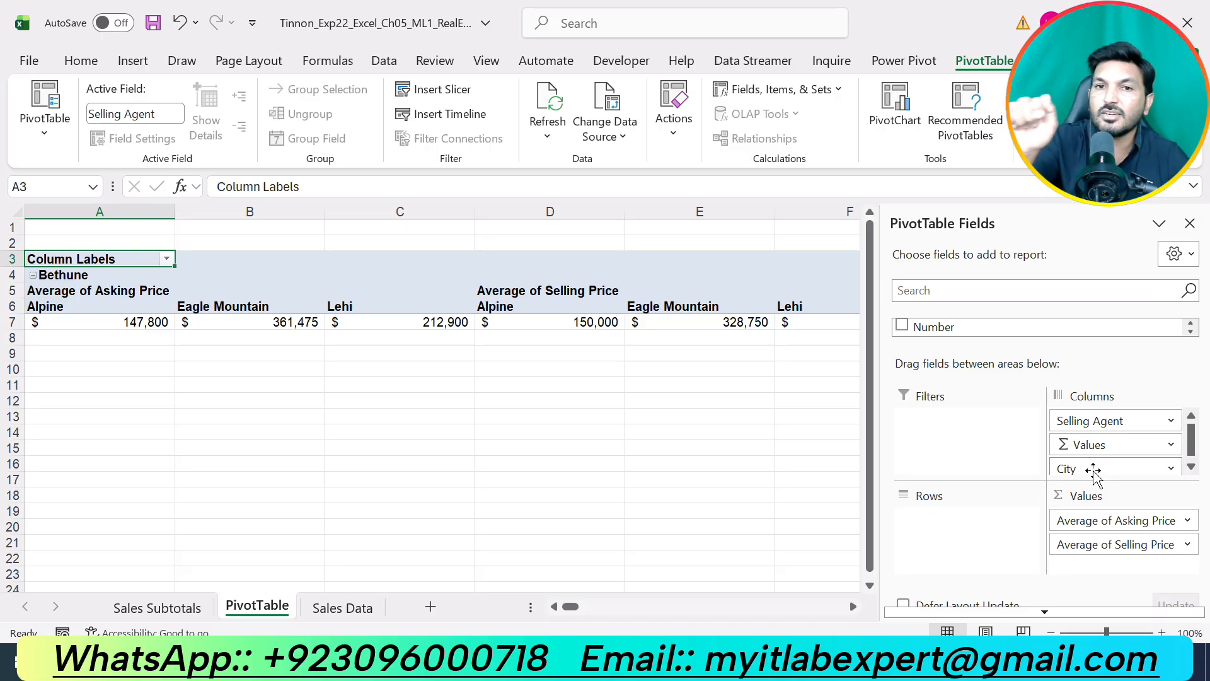
Check the step 8 pivoting instructions in Word, and move the Selling Agent field from Columns to the Rows area in Excel.
{"action": "key", "text": "alt+Tab"}
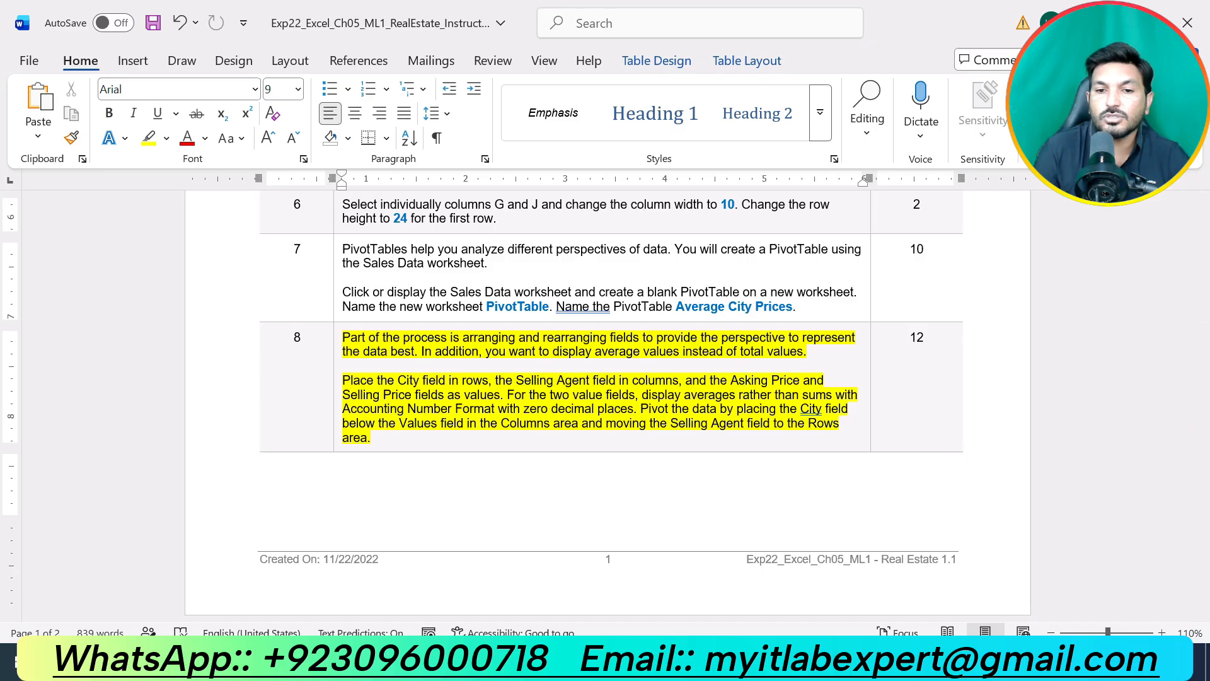
{"action": "key", "text": "alt+Tab"}
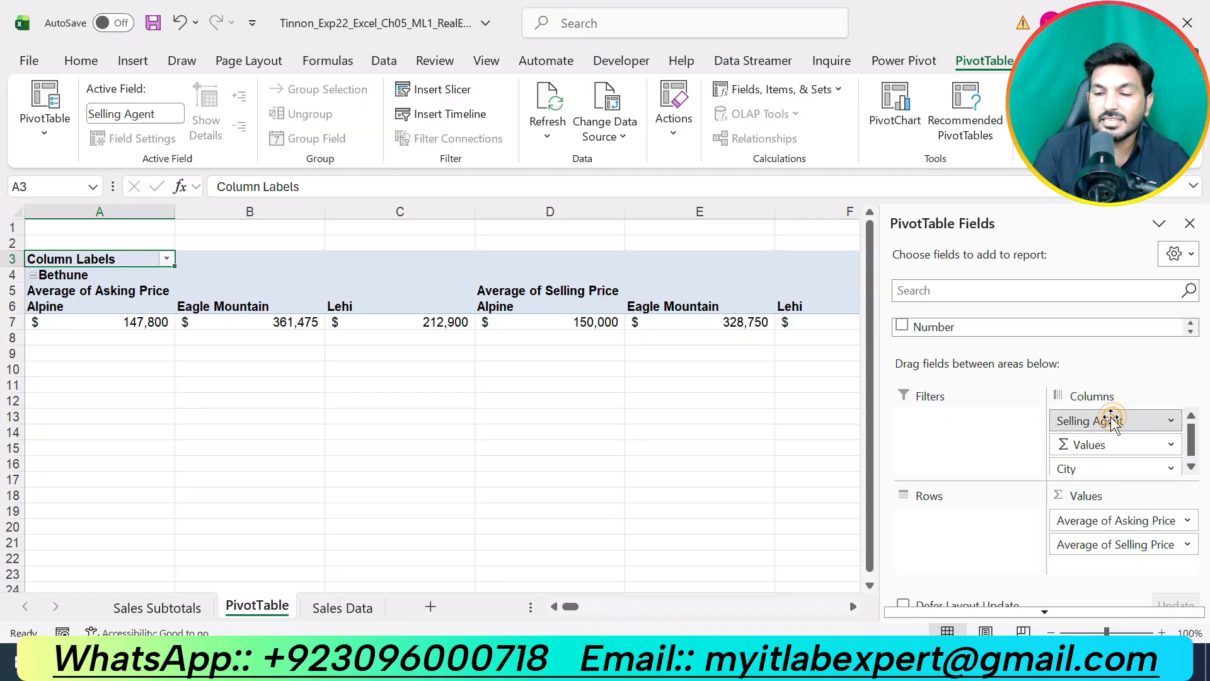
{"action": "left_click_drag", "start_coordinate": [1115, 418], "coordinate": [939, 531]}
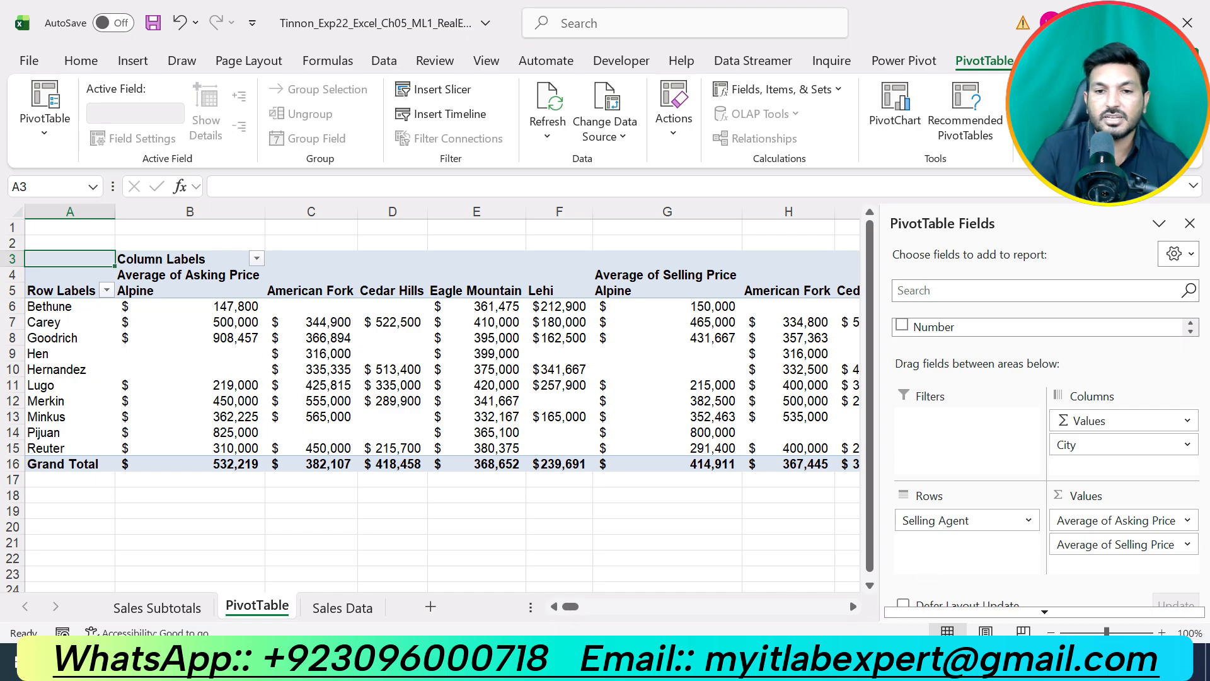
Switch to Word, undo the yellow highlight on the step 8 instructions and highlight the step 9 instructions in yellow.
{"action": "key", "text": "alt+Tab"}
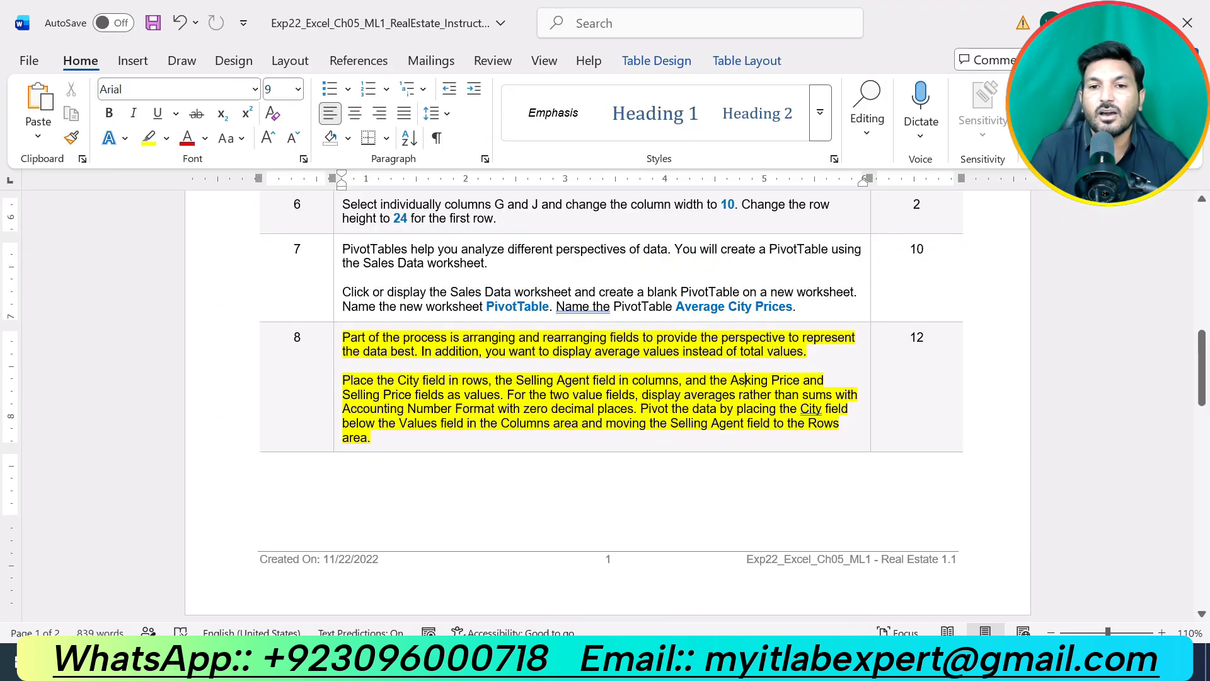
{"action": "key", "text": "ctrl+z"}
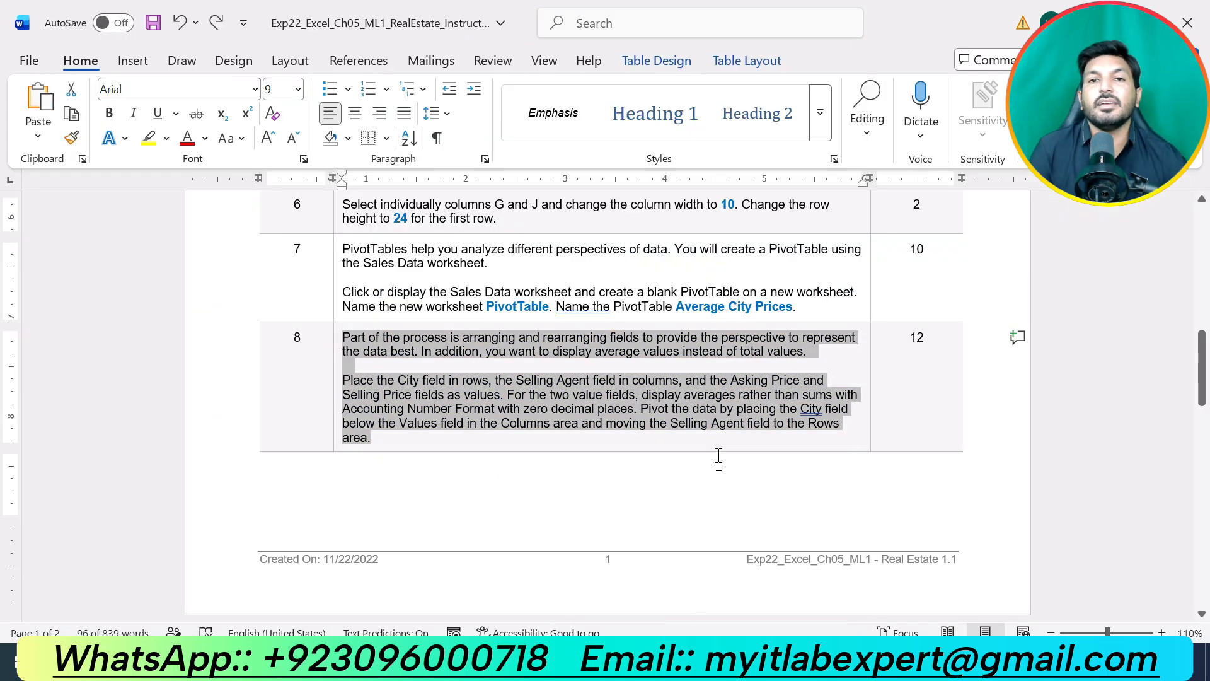
{"action": "scroll", "coordinate": [719, 459], "scroll_direction": "down", "scroll_amount": 5}
{"action": "scroll", "coordinate": [718, 459], "scroll_direction": "down", "scroll_amount": 2}
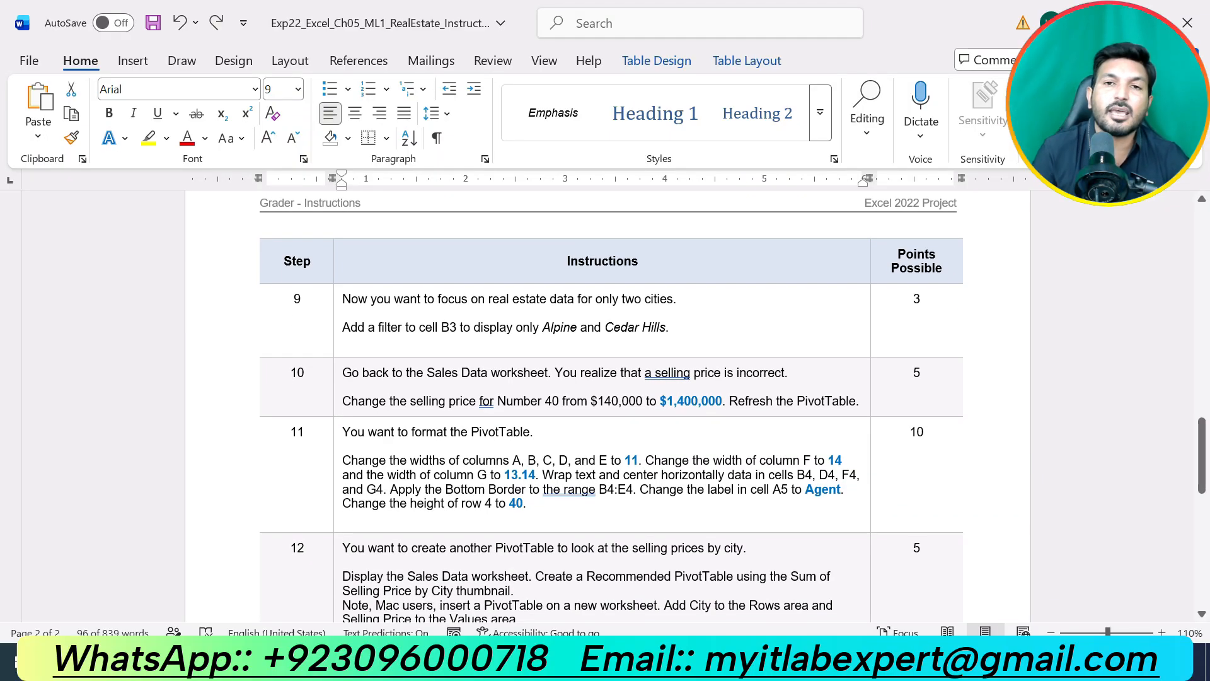
{"action": "left_click_drag", "start_coordinate": [689, 328], "coordinate": [344, 298]}
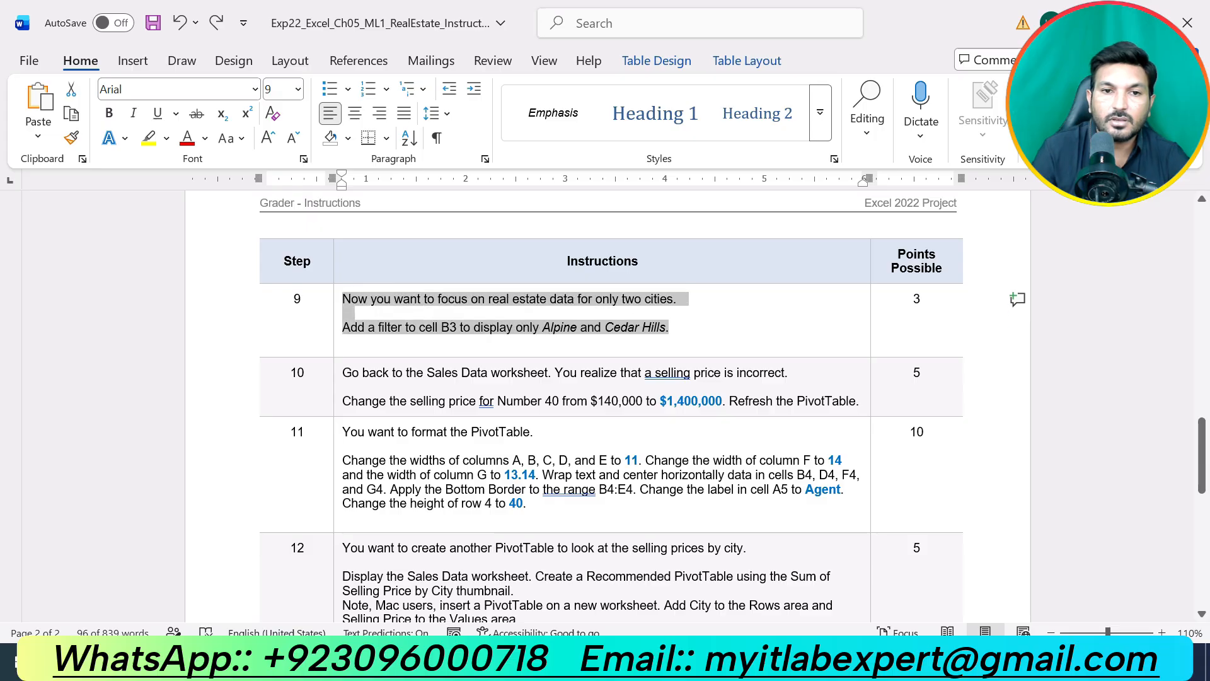
{"action": "left_click", "coordinate": [424, 259]}
{"action": "left_click", "coordinate": [583, 345]}
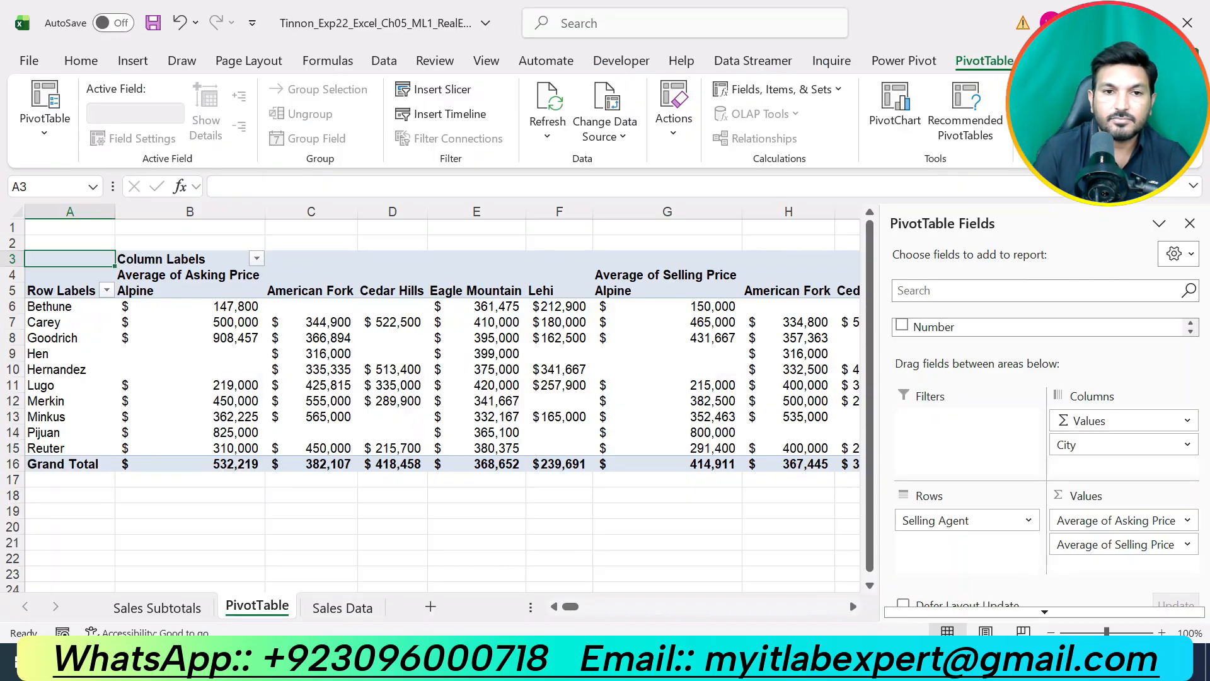
Filter the Column Labels in cell B3 of the Excel PivotTable to include only Alpine and Cedar Hills.
{"action": "left_click", "coordinate": [211, 260]}
{"action": "left_click", "coordinate": [257, 259]}
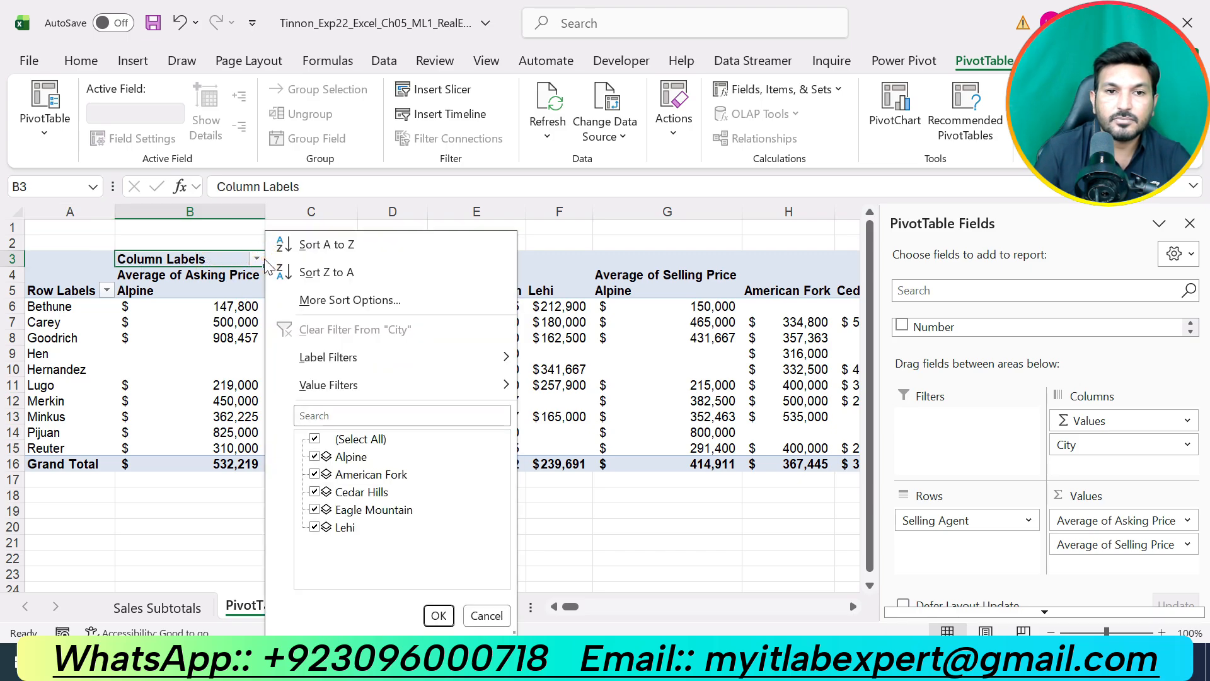
{"action": "left_click", "coordinate": [314, 439]}
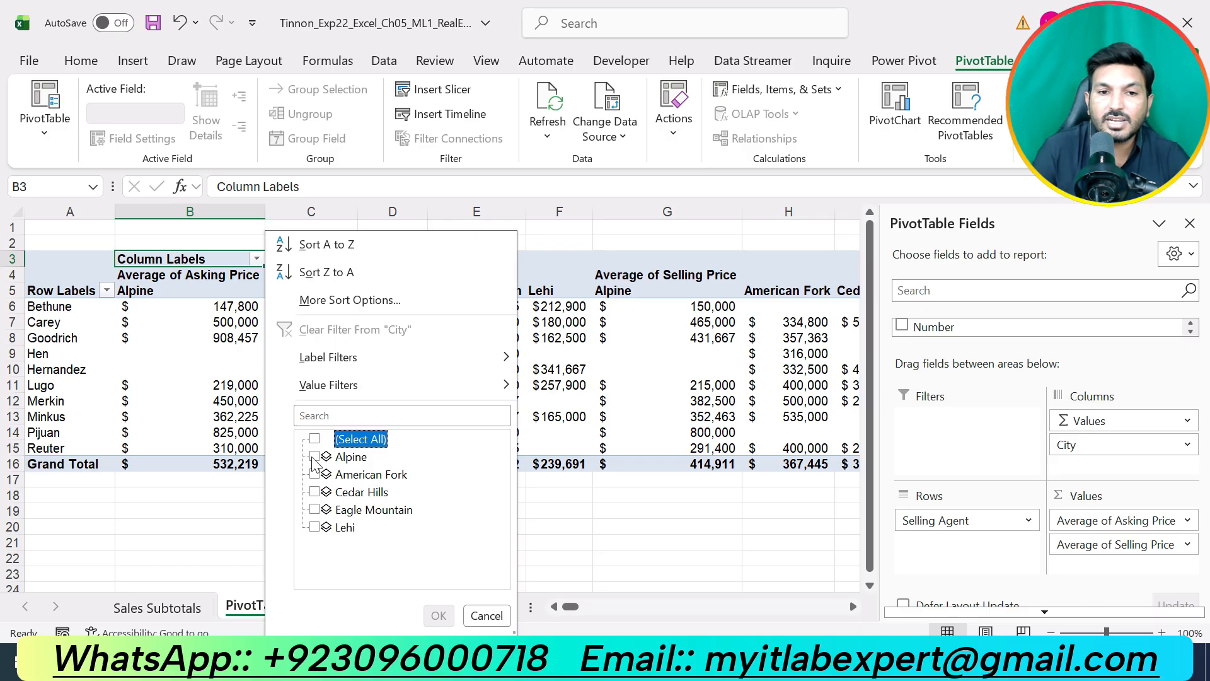
{"action": "left_click", "coordinate": [315, 456]}
{"action": "left_click", "coordinate": [315, 492]}
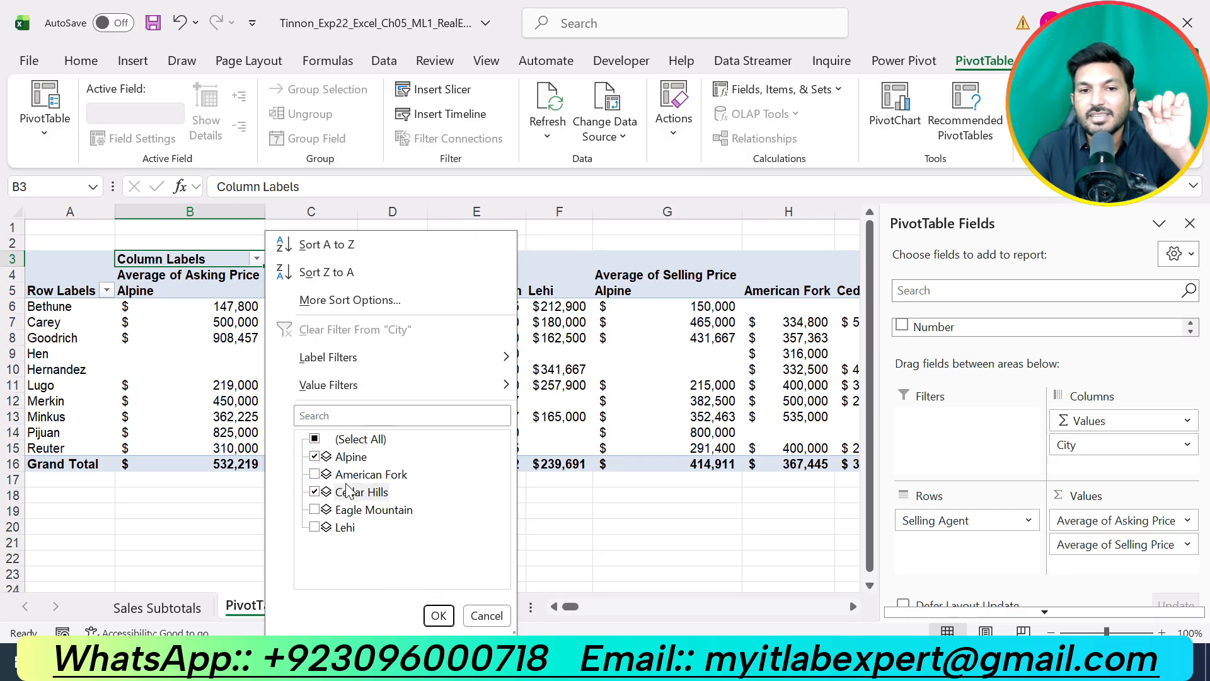
{"action": "left_click", "coordinate": [439, 615]}
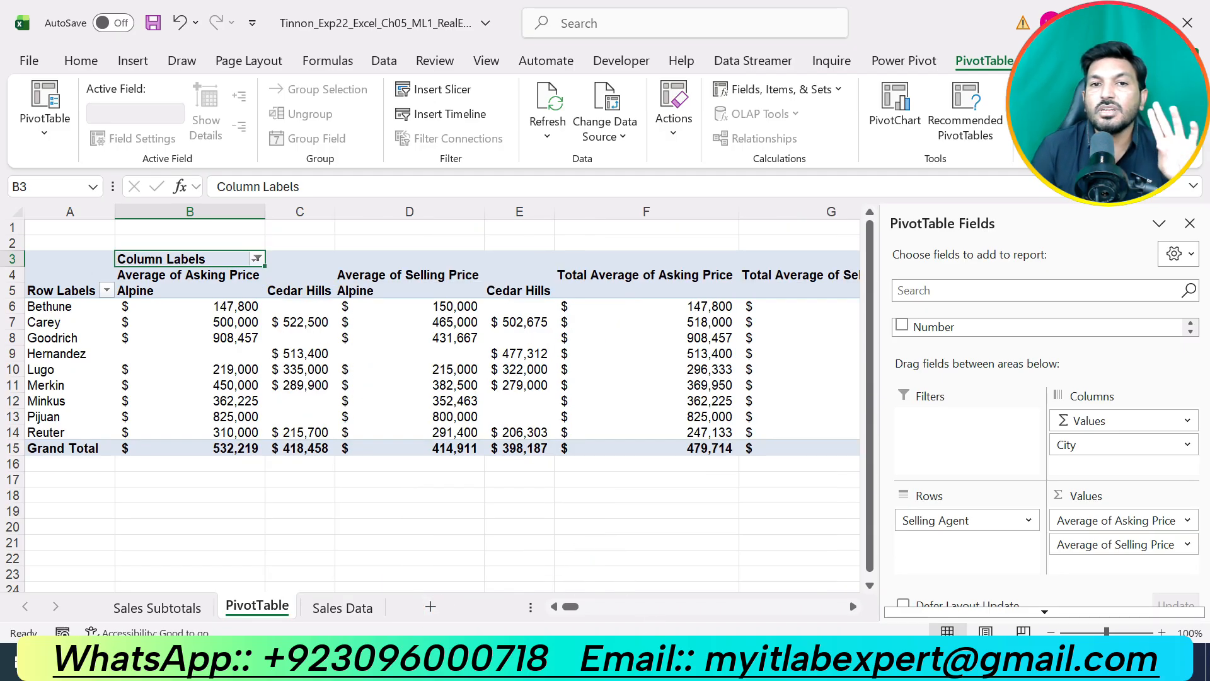
Switch to Word, undo the yellow highlight on the step 9 instructions and highlight the step 10 instructions in yellow.
{"action": "left_click", "coordinate": [674, 662]}
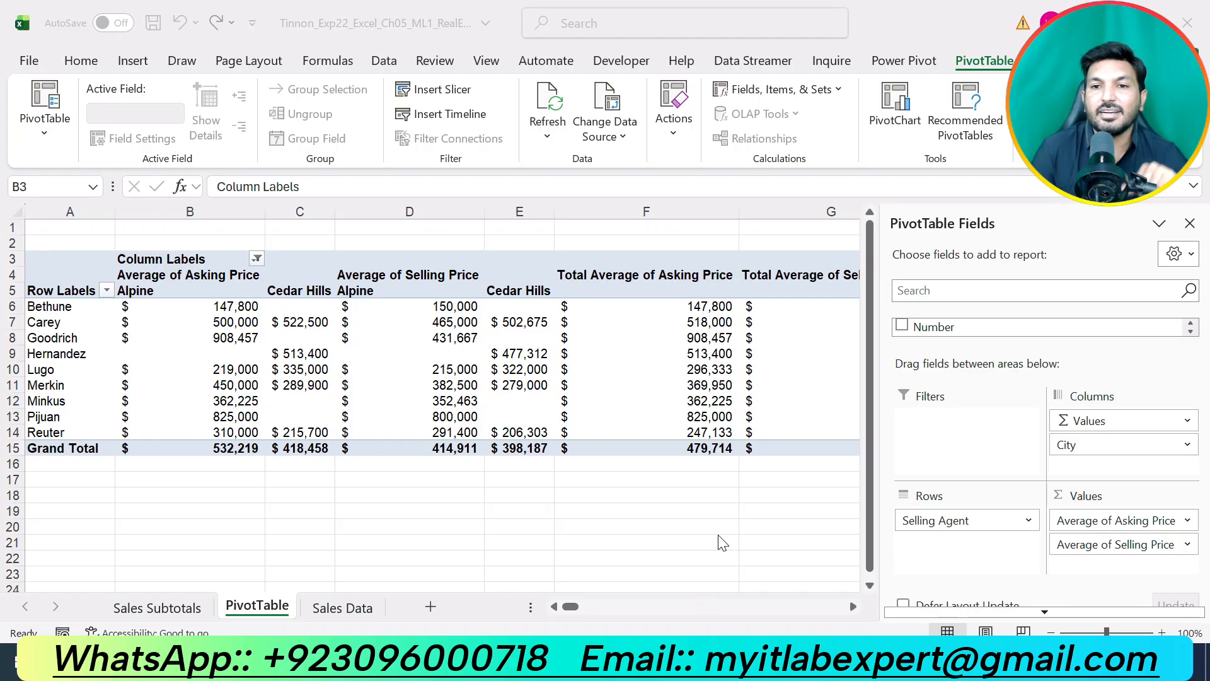
{"action": "left_click", "coordinate": [677, 661]}
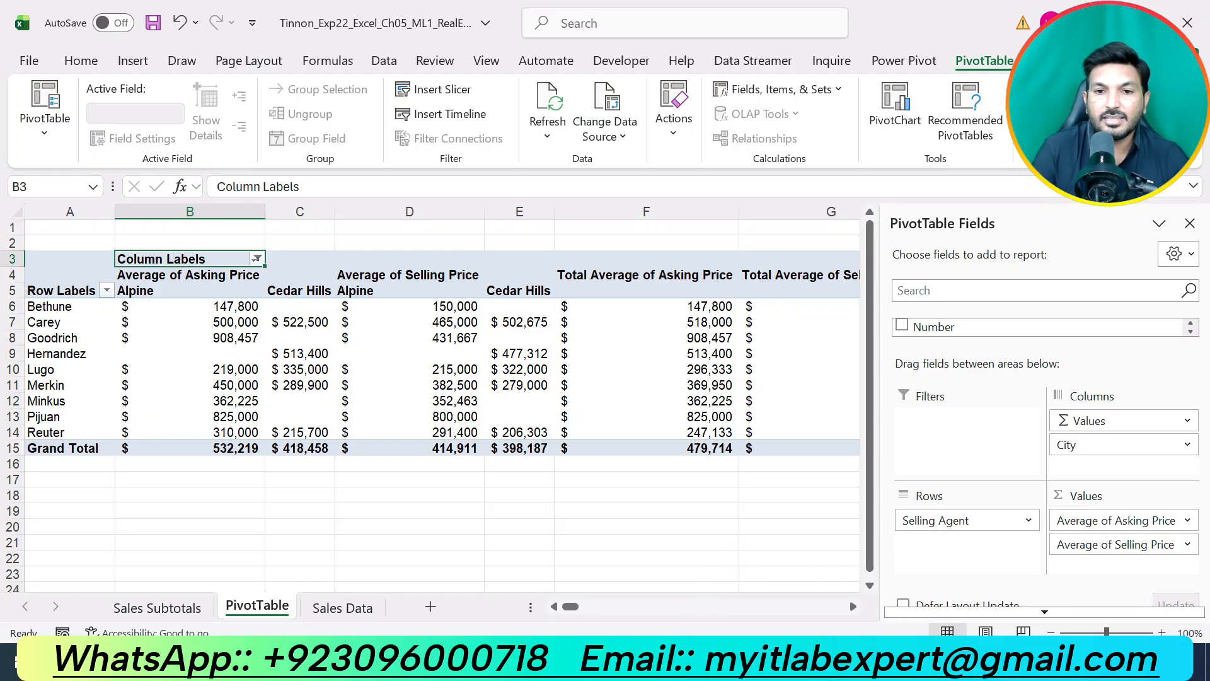
{"action": "left_click", "coordinate": [675, 662]}
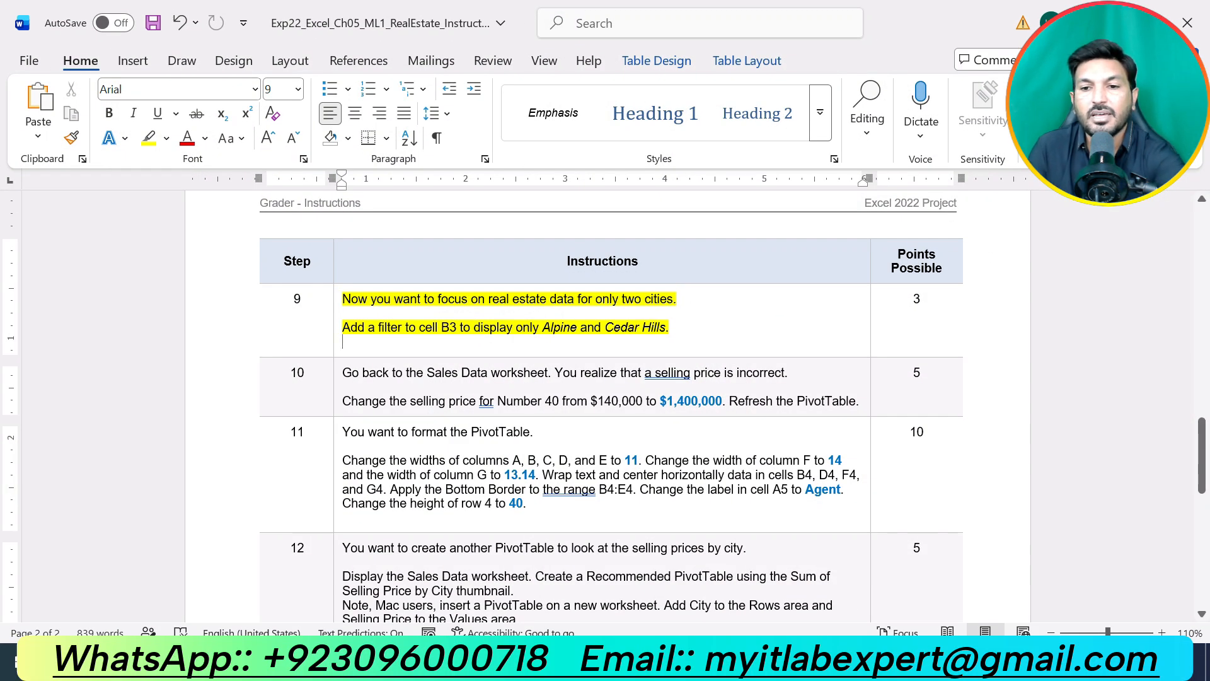
{"action": "key", "text": "ctrl+z"}
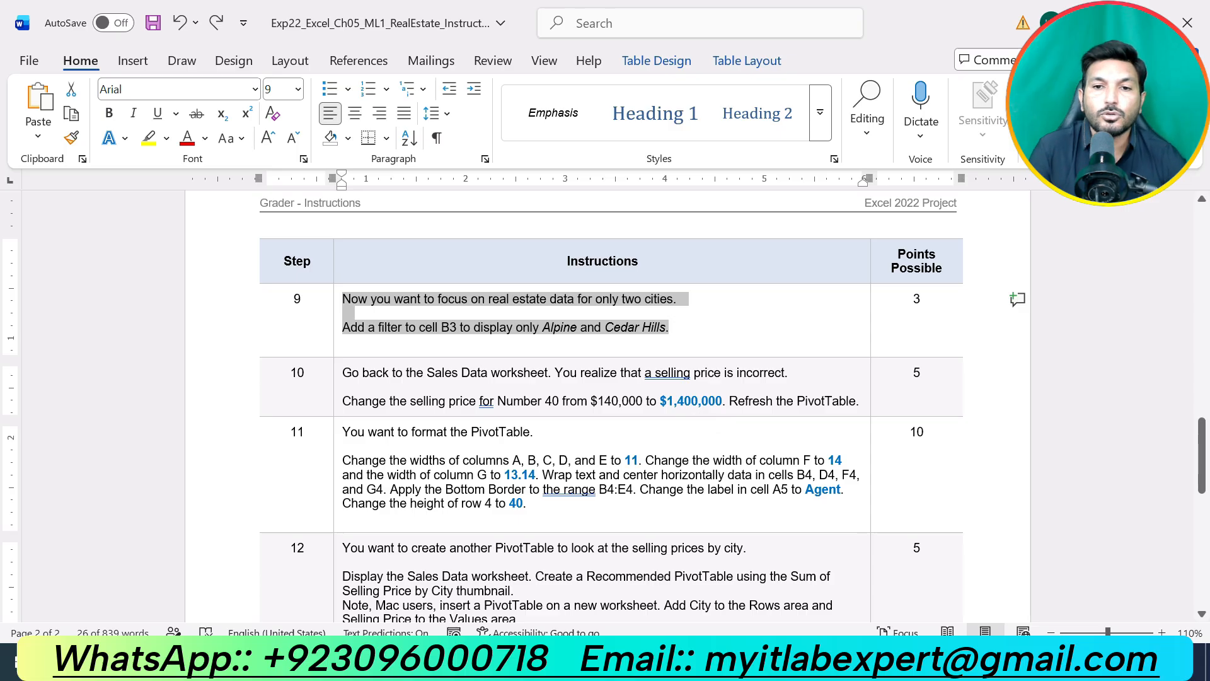
{"action": "left_click_drag", "start_coordinate": [861, 401], "coordinate": [406, 376]}
{"action": "left_click", "coordinate": [429, 336]}
{"action": "left_click", "coordinate": [464, 401]}
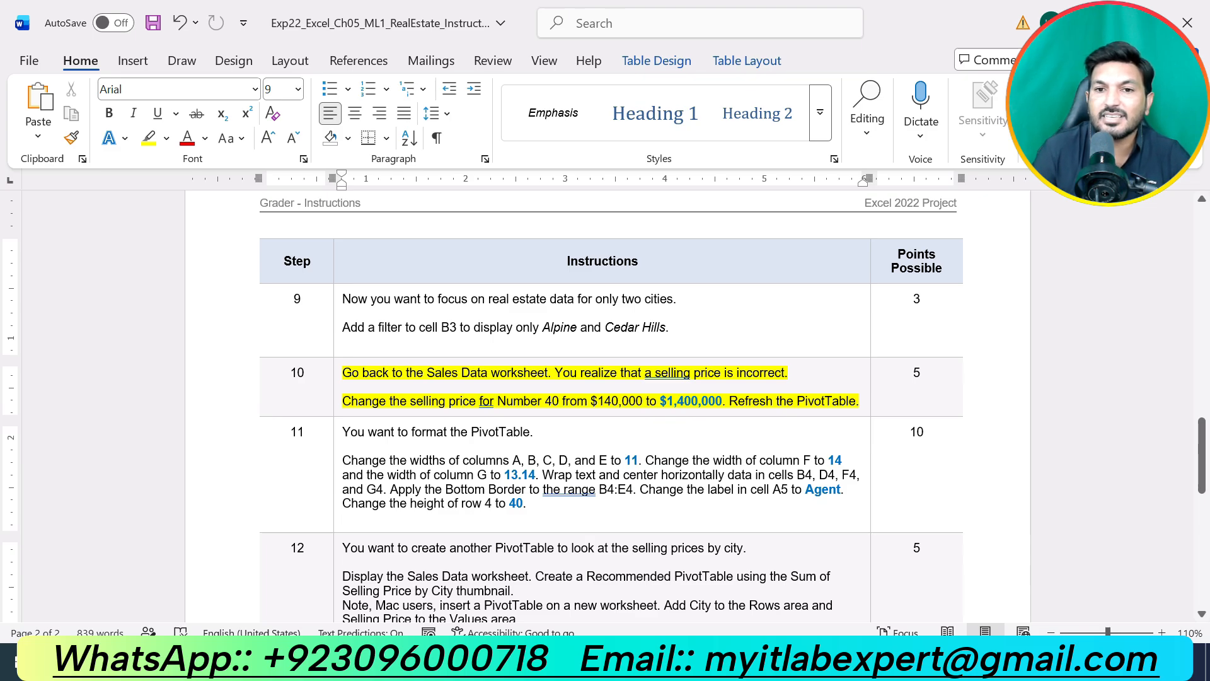
Display the Sales Data worksheet in Excel, check the record number in Word's step 10, and select the row for Number 40.
{"action": "left_click", "coordinate": [662, 661]}
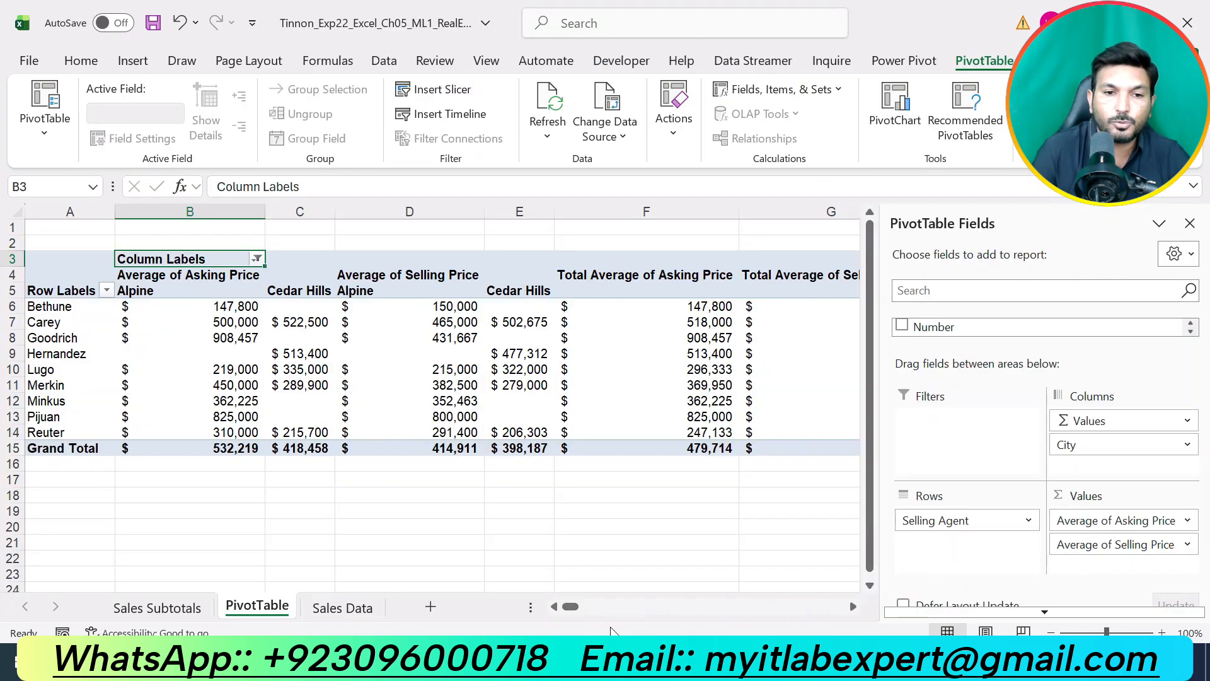
{"action": "left_click", "coordinate": [341, 607]}
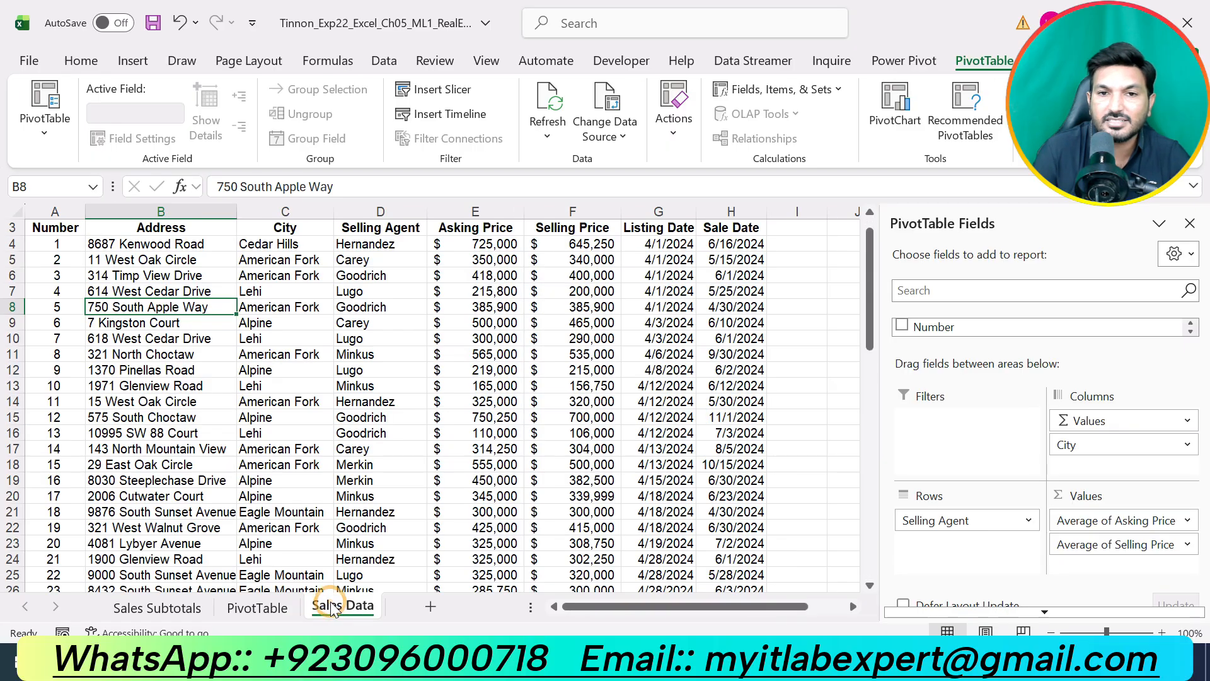
{"action": "left_click", "coordinate": [630, 661]}
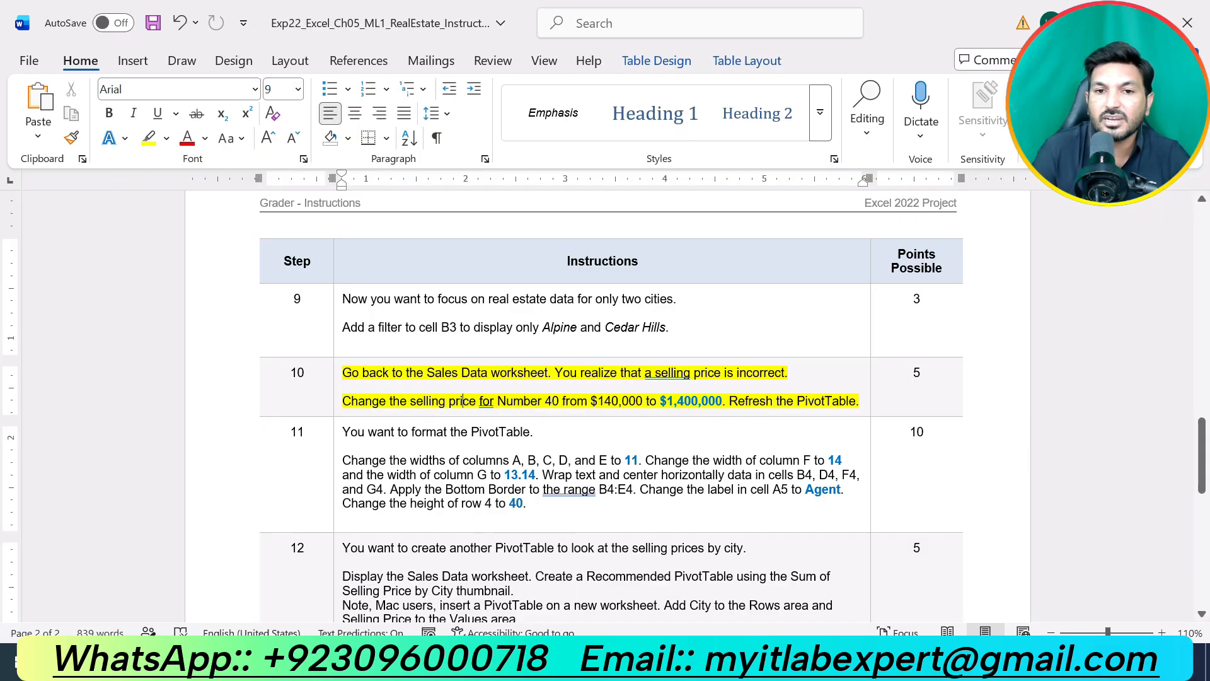
{"action": "left_click", "coordinate": [599, 661]}
{"action": "scroll", "coordinate": [145, 474], "scroll_direction": "down", "scroll_amount": 7}
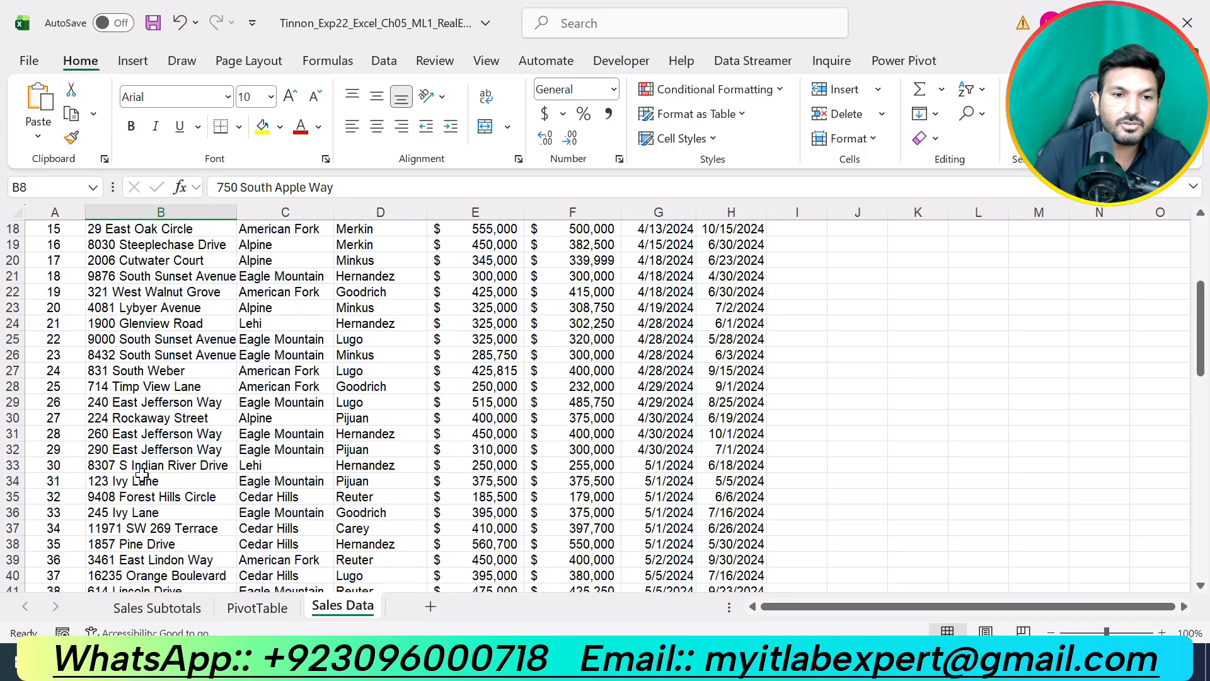
{"action": "scroll", "coordinate": [138, 480], "scroll_direction": "down", "scroll_amount": 3}
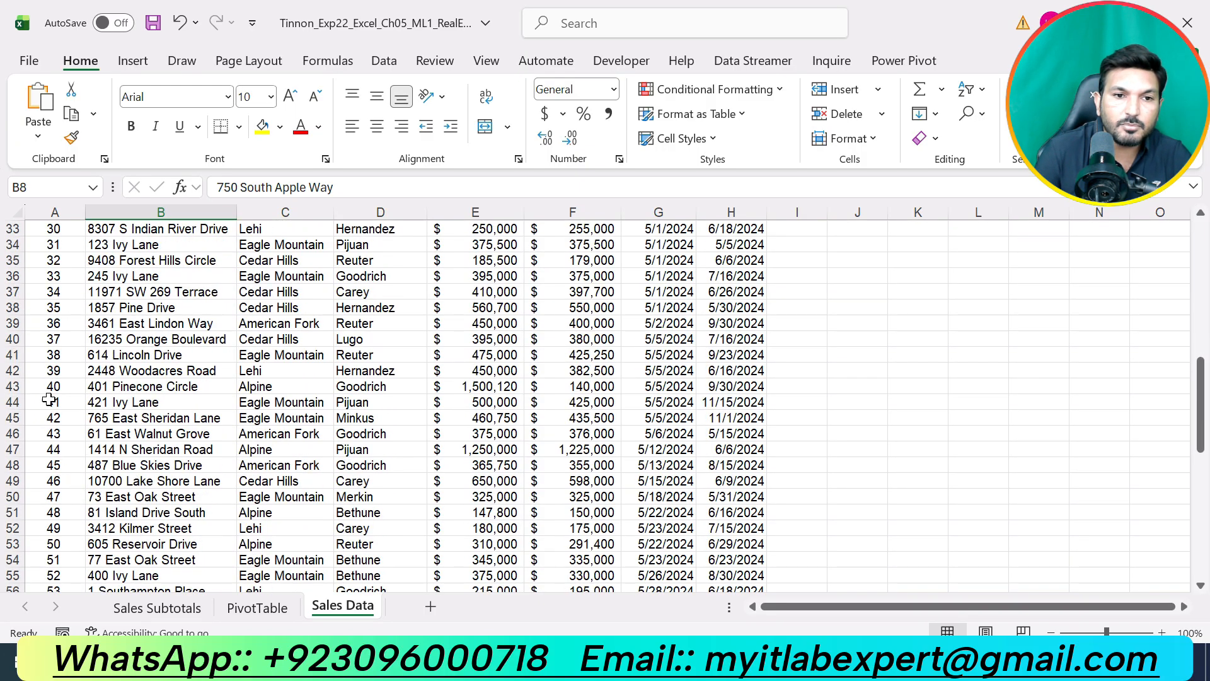
{"action": "left_click", "coordinate": [12, 386]}
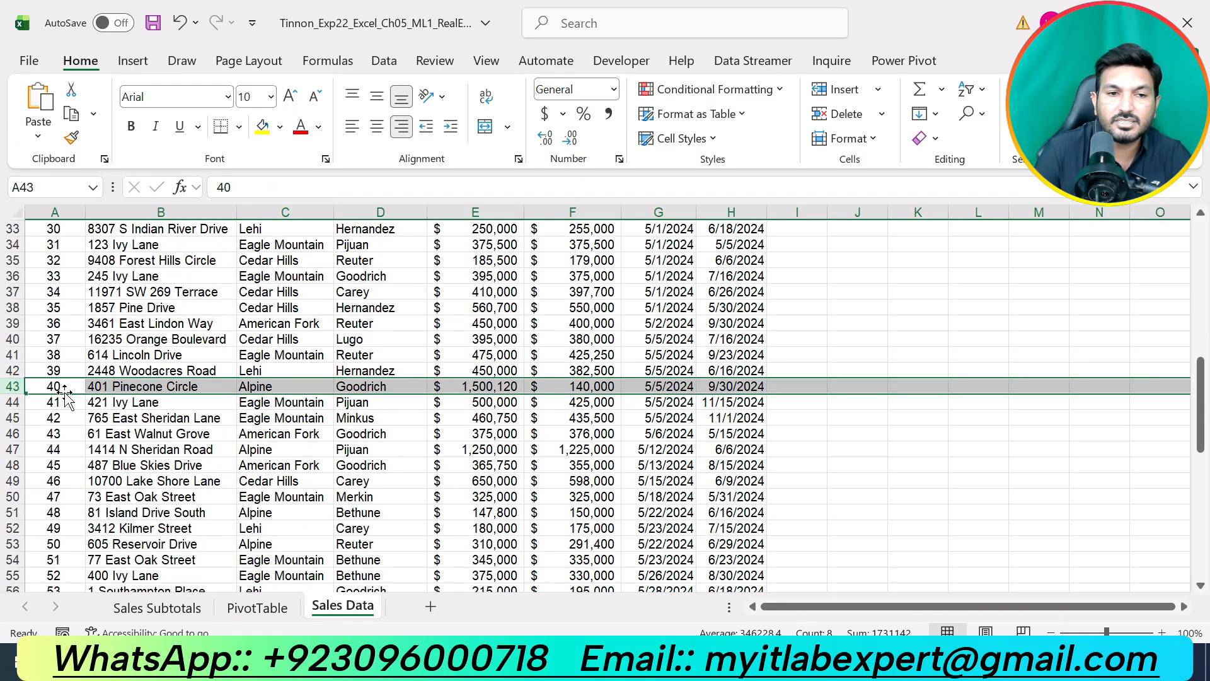
Check the corrected price in Word's step 10, and set the Selling Price for Number 40 in Excel to $1,400,000.
{"action": "left_click", "coordinate": [599, 661]}
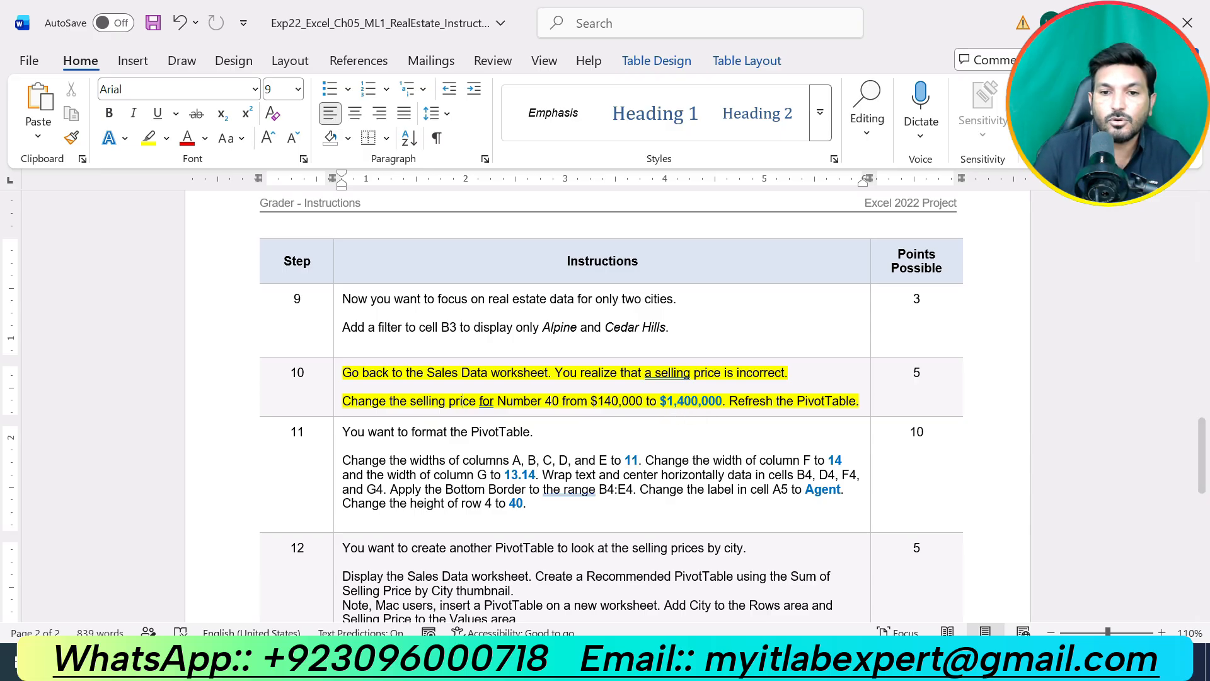
{"action": "left_click", "coordinate": [696, 662]}
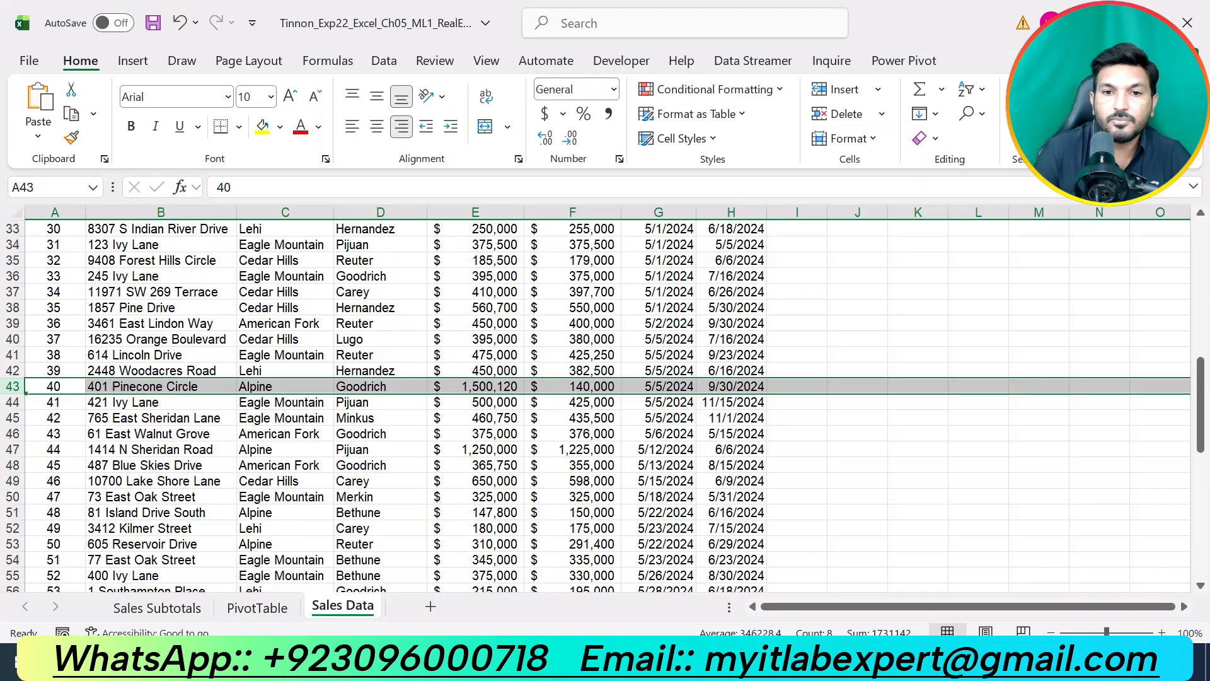
{"action": "left_click", "coordinate": [602, 386]}
{"action": "left_click", "coordinate": [332, 179]}
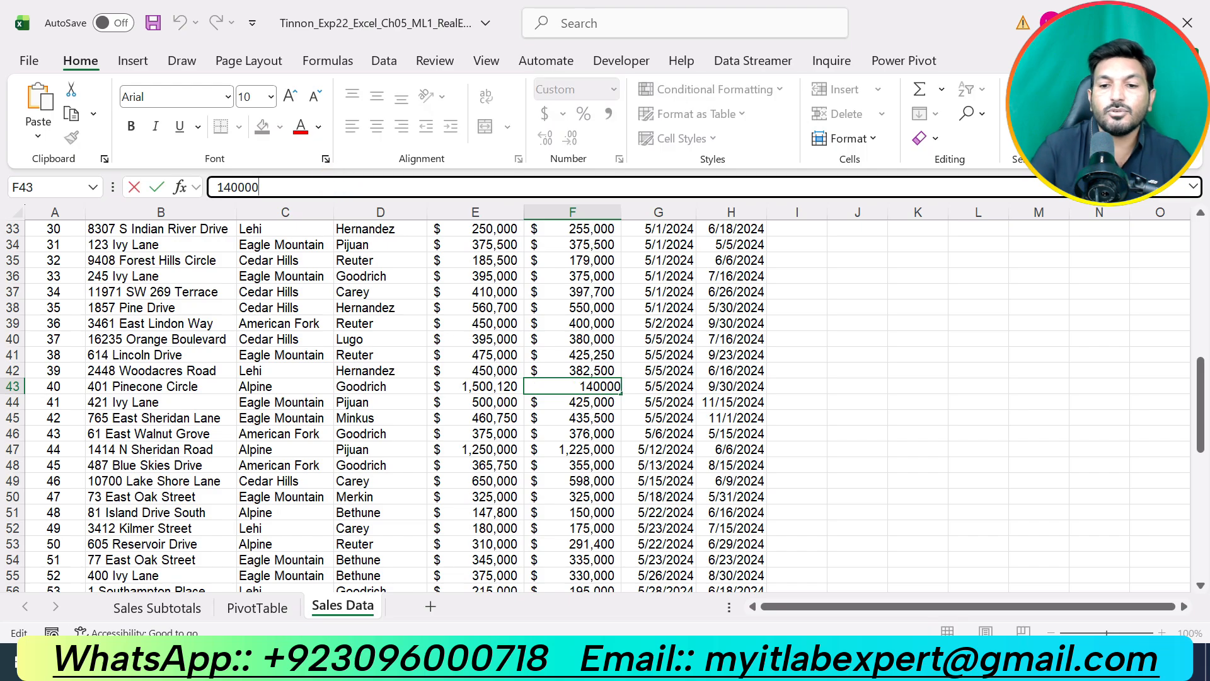
{"action": "type", "text": "0"}
{"action": "key", "text": "Return"}
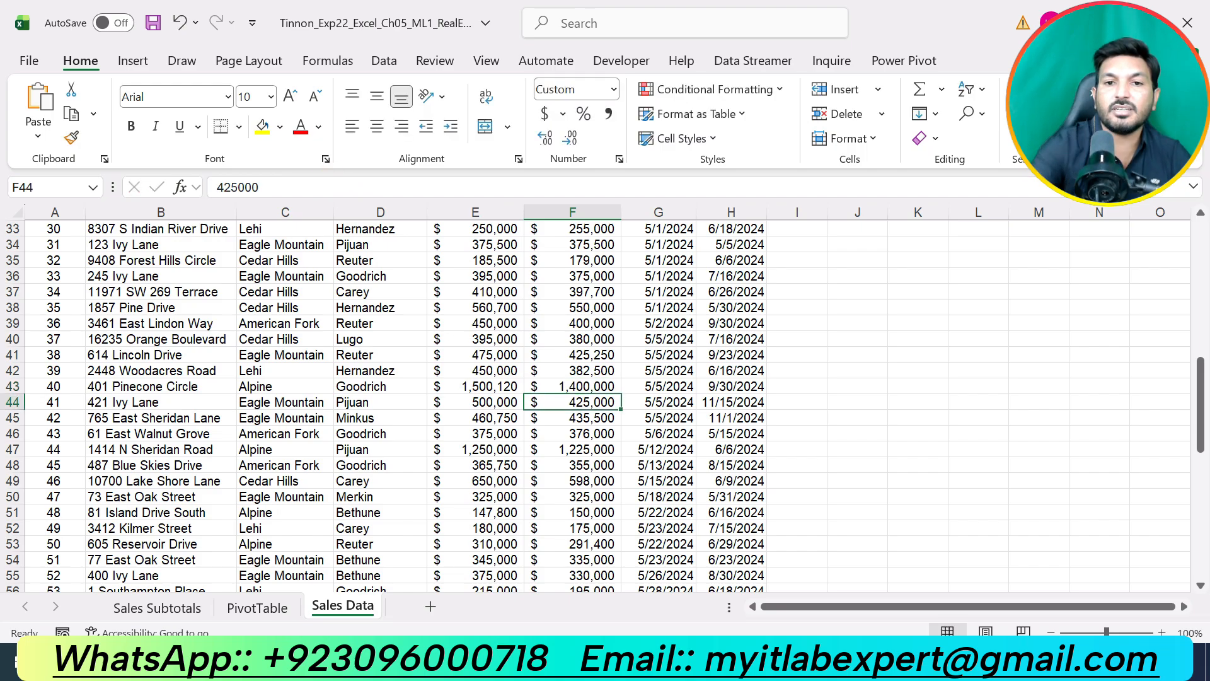
{"action": "left_click", "coordinate": [576, 386]}
Review the step 10 refresh instruction in Word, and display Excel's PivotTable worksheet with the PivotTable Fields pane closed and cell F21 selected.
{"action": "left_click", "coordinate": [659, 662]}
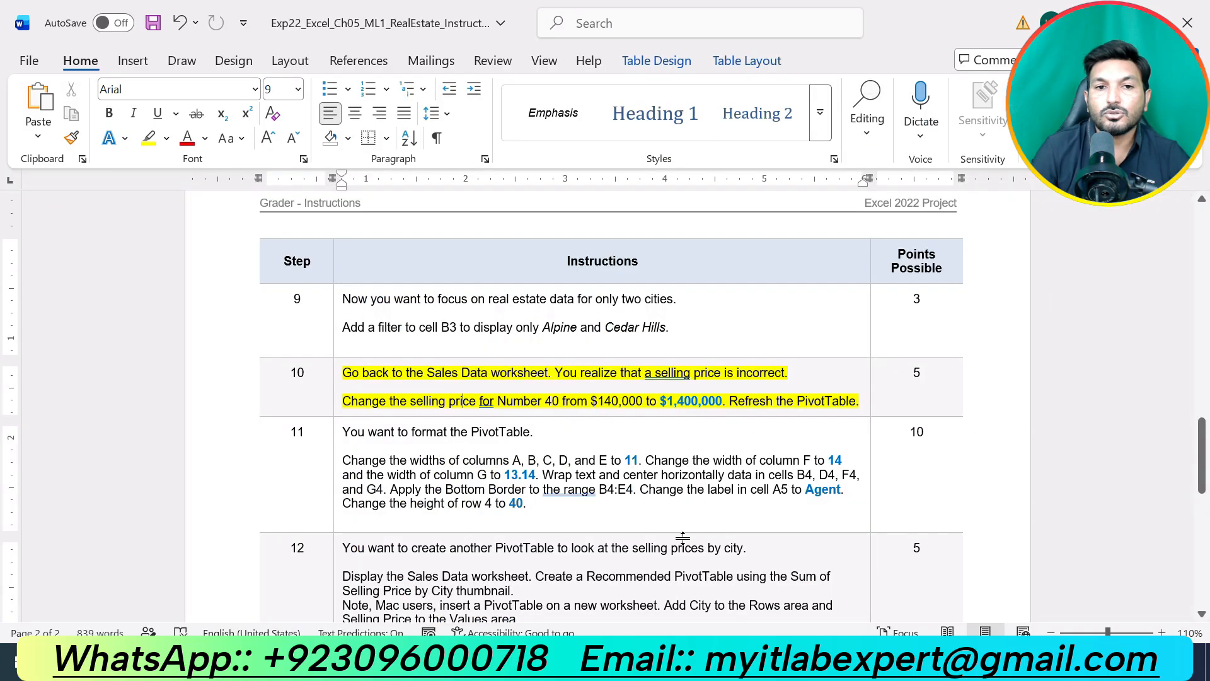
{"action": "left_click", "coordinate": [694, 661]}
{"action": "scroll", "coordinate": [718, 532], "scroll_direction": "up", "scroll_amount": 7}
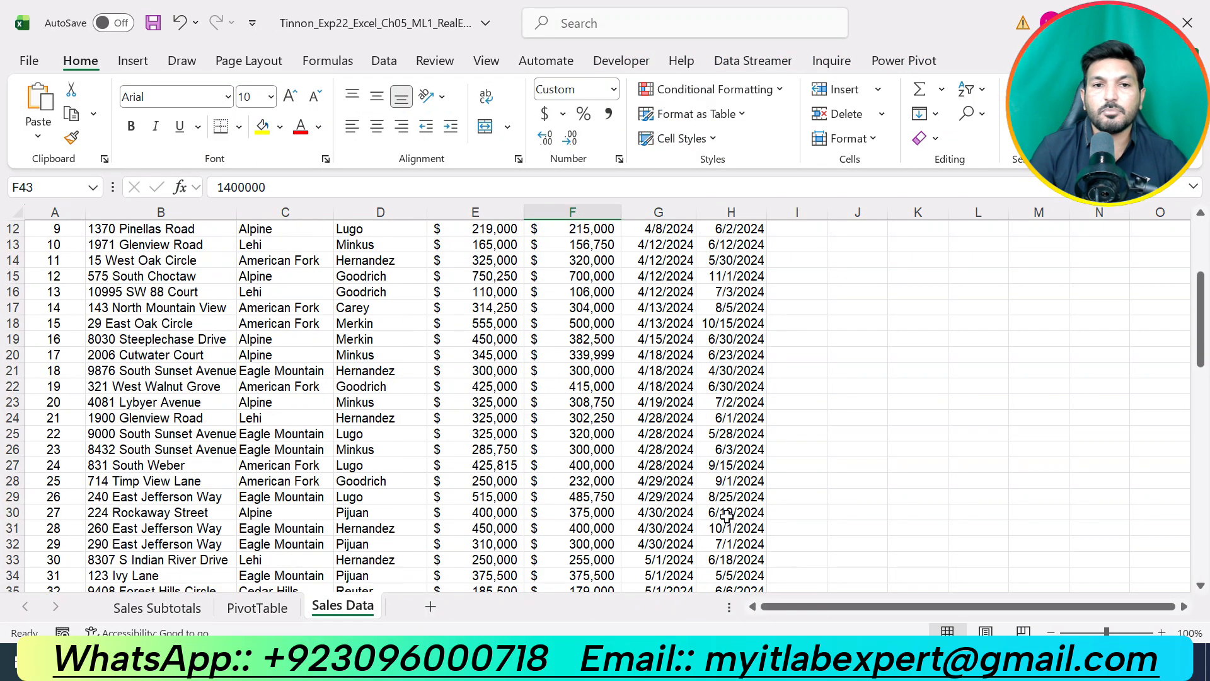
{"action": "left_click", "coordinate": [265, 610]}
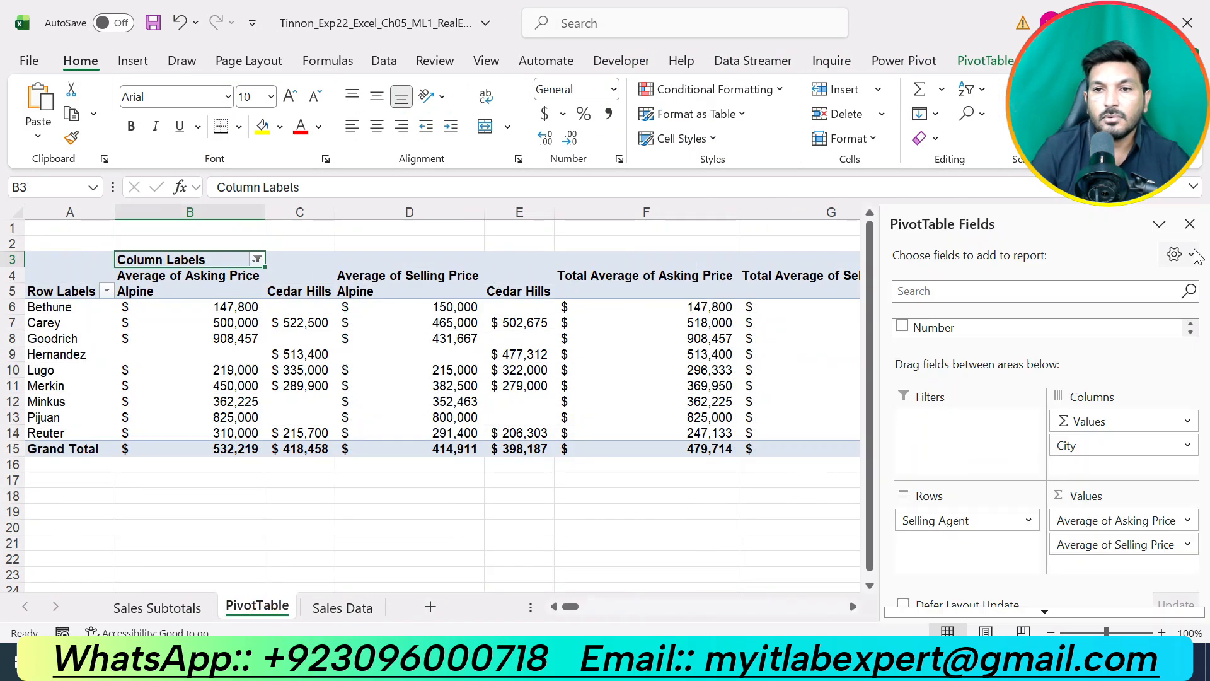
{"action": "left_click", "coordinate": [1191, 225]}
{"action": "left_click", "coordinate": [702, 537]}
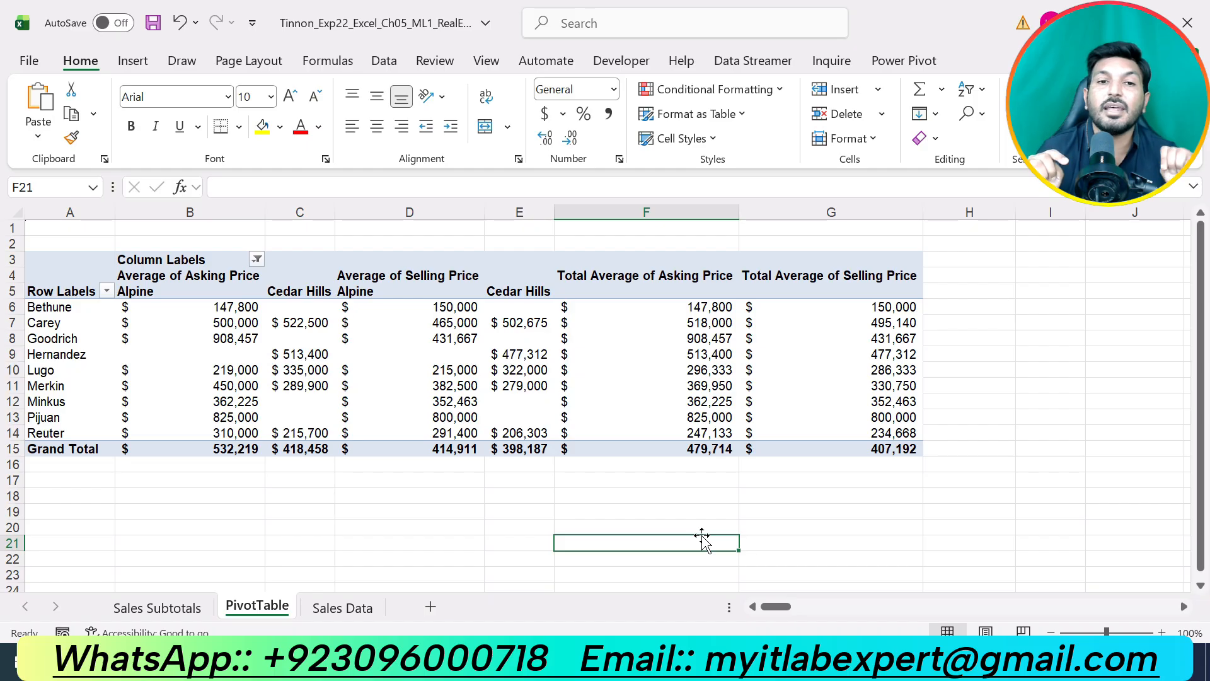
{"action": "left_click", "coordinate": [703, 537]}
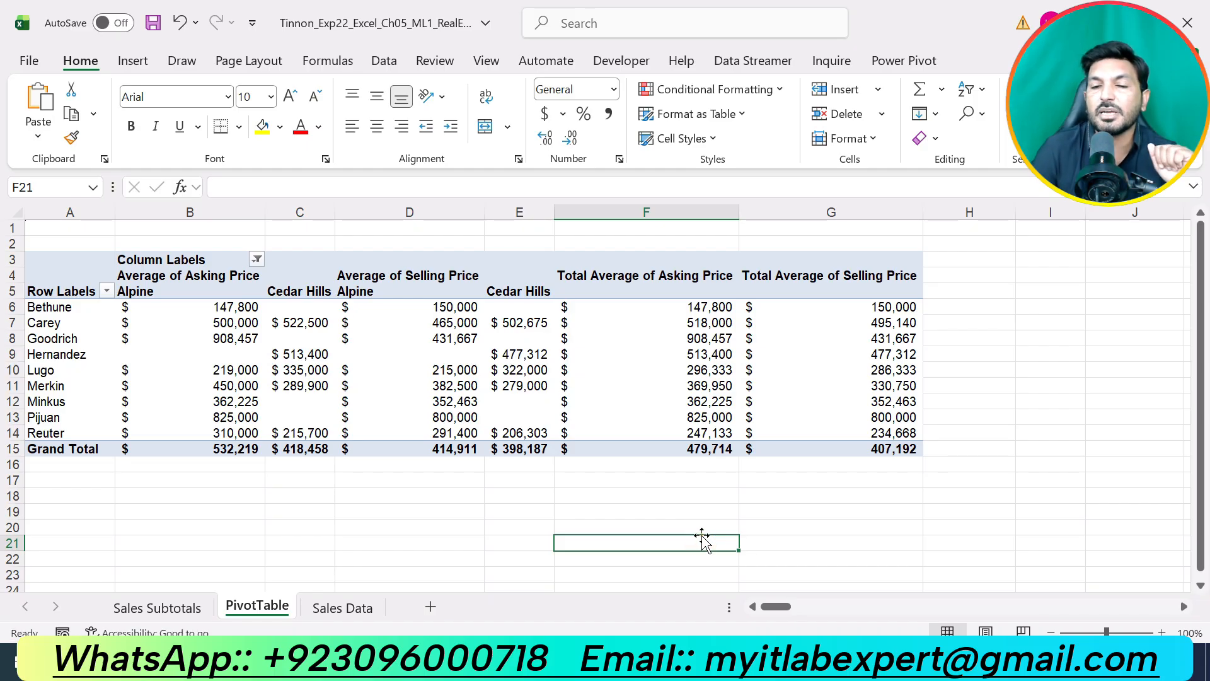
{"action": "left_click", "coordinate": [702, 537]}
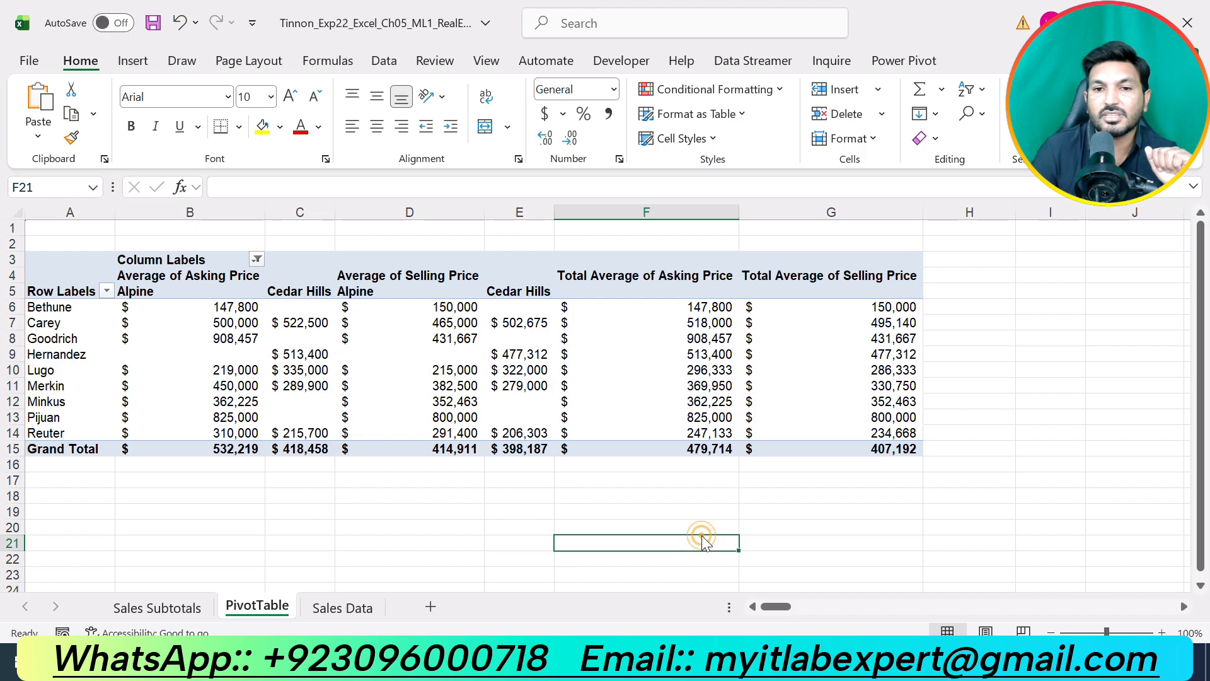